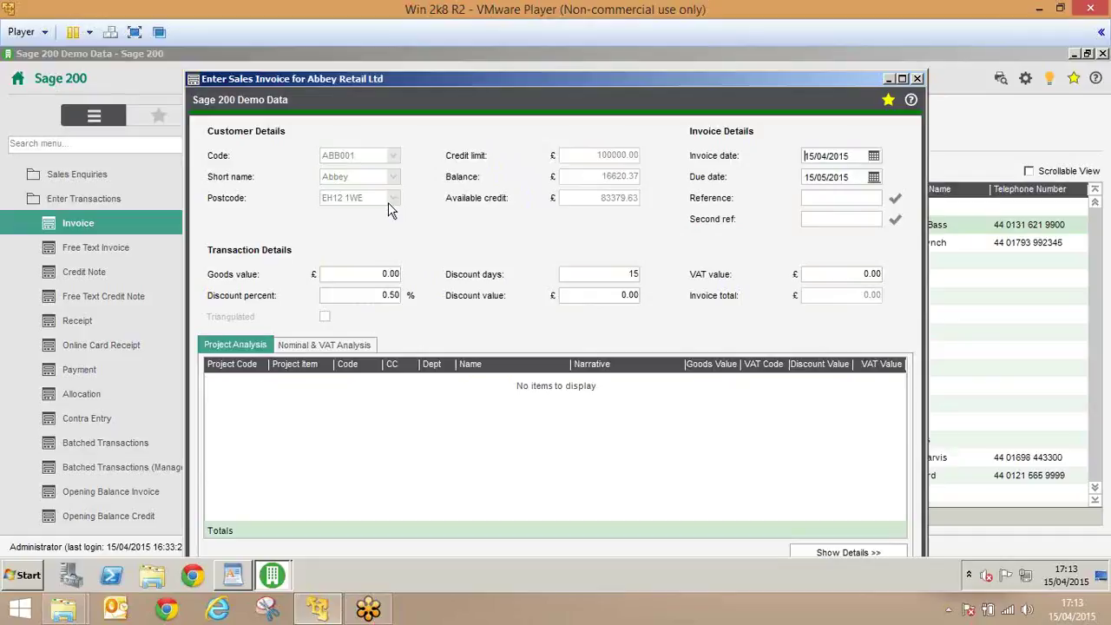
- Set the sales invoice date to 22/04/2015 and close the invoice without saving it
type("22")
key("Tab")
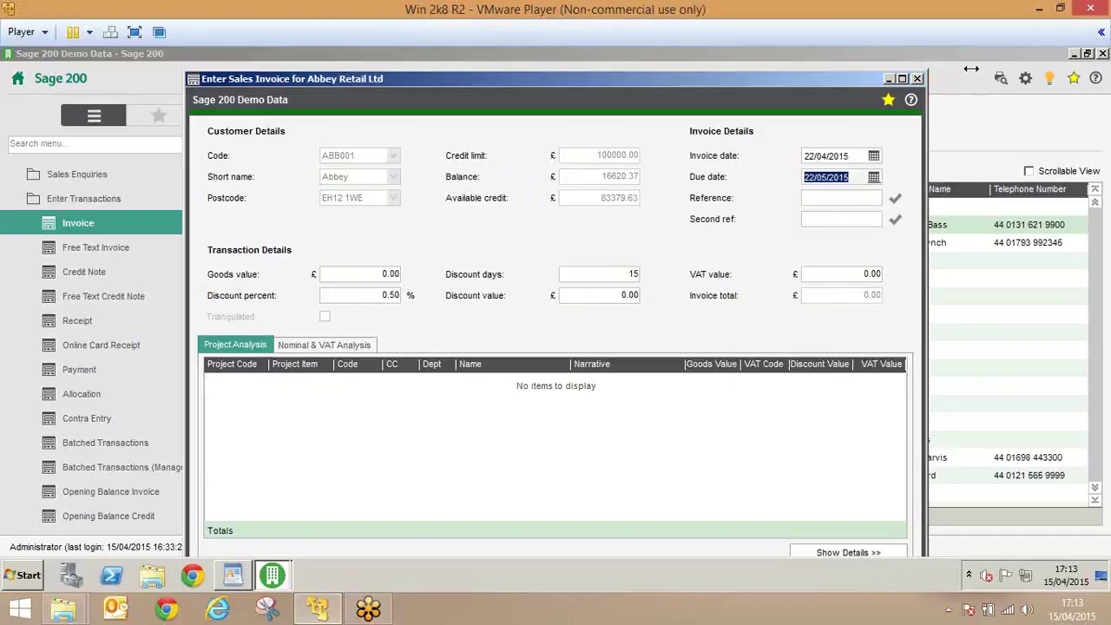
left_click(916, 79)
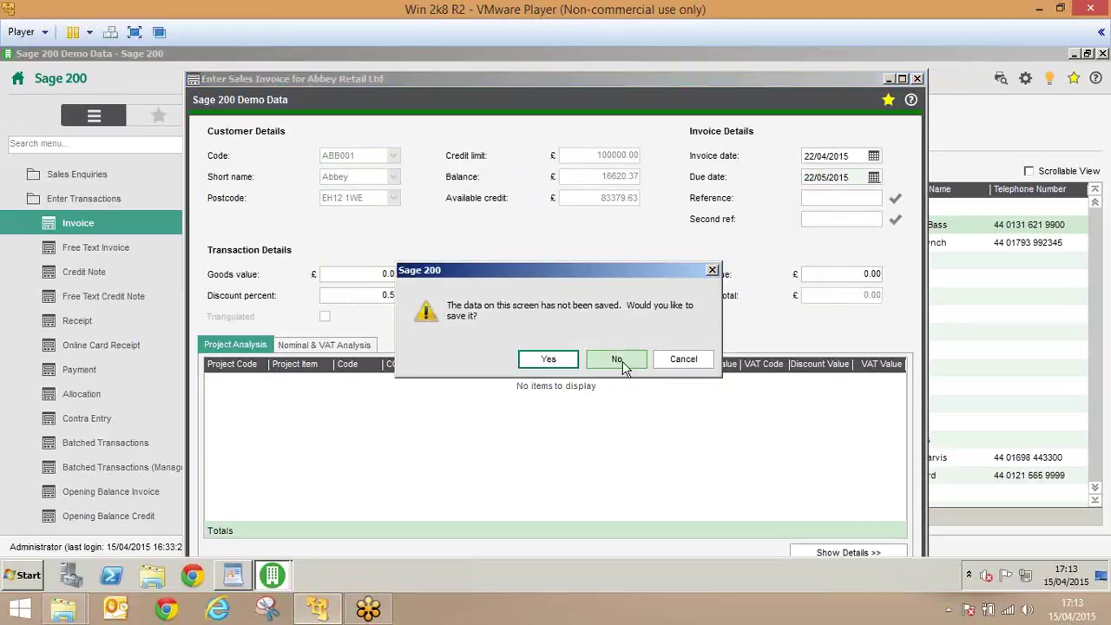
left_click(618, 359)
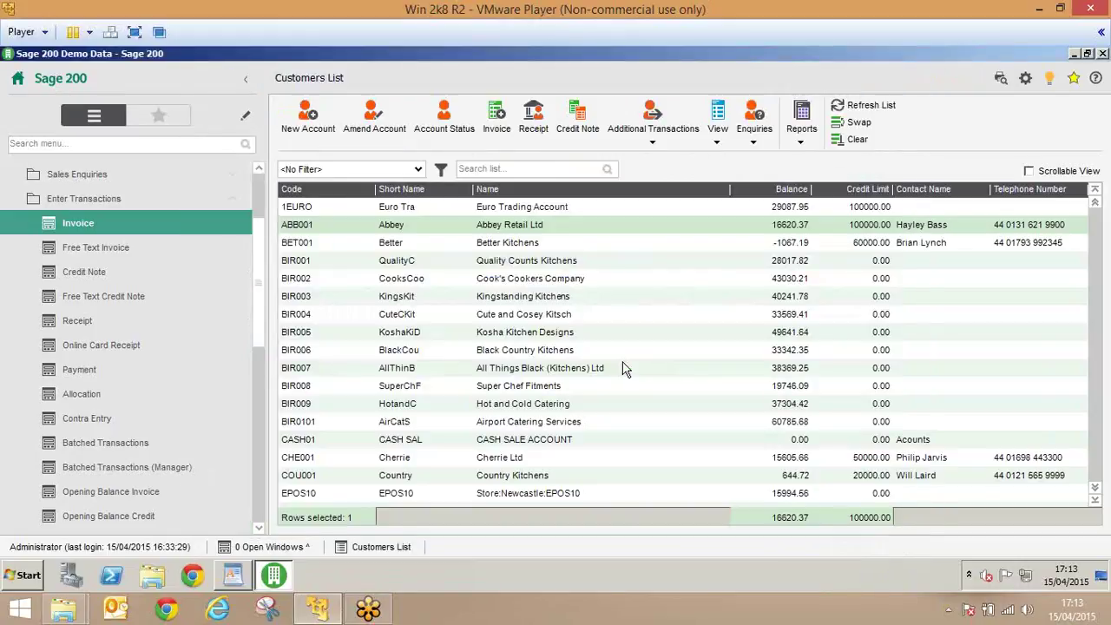
- Collapse the Sales Ledger menu, open the Suppliers List under Purchase Ledger, and narrow the navigation menu slightly
left_click(124, 200)
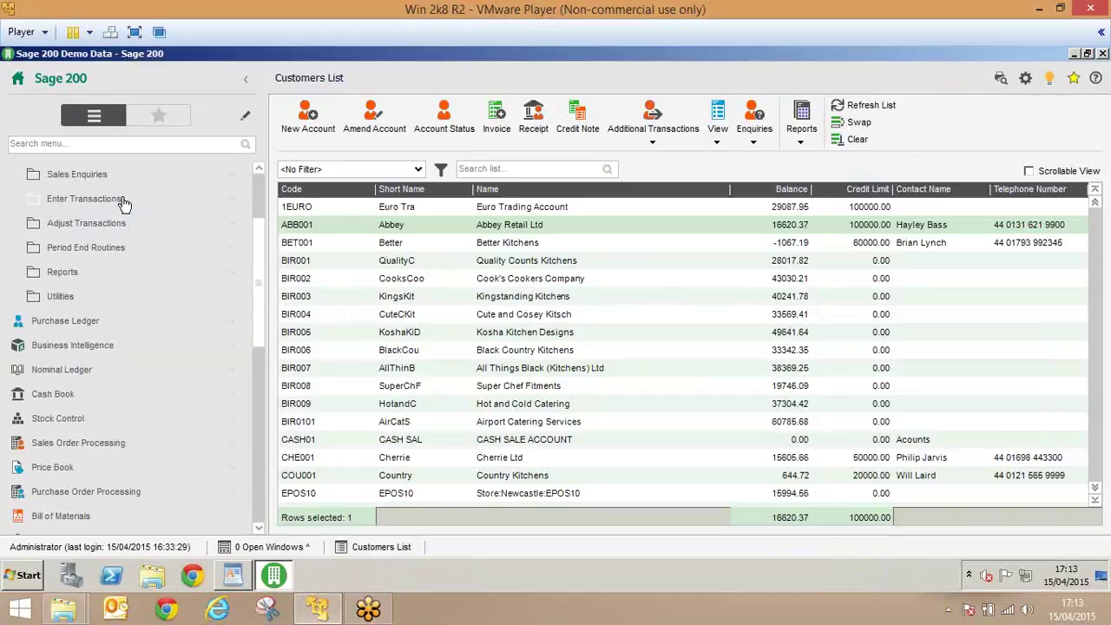
scroll(260, 182, "up", 2)
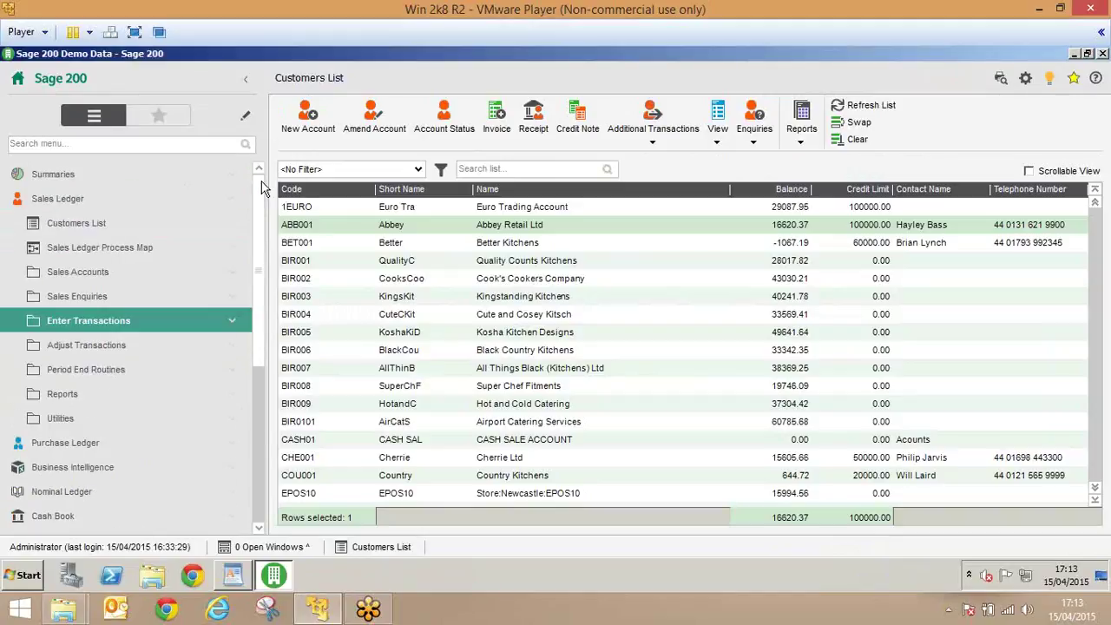
left_click(62, 201)
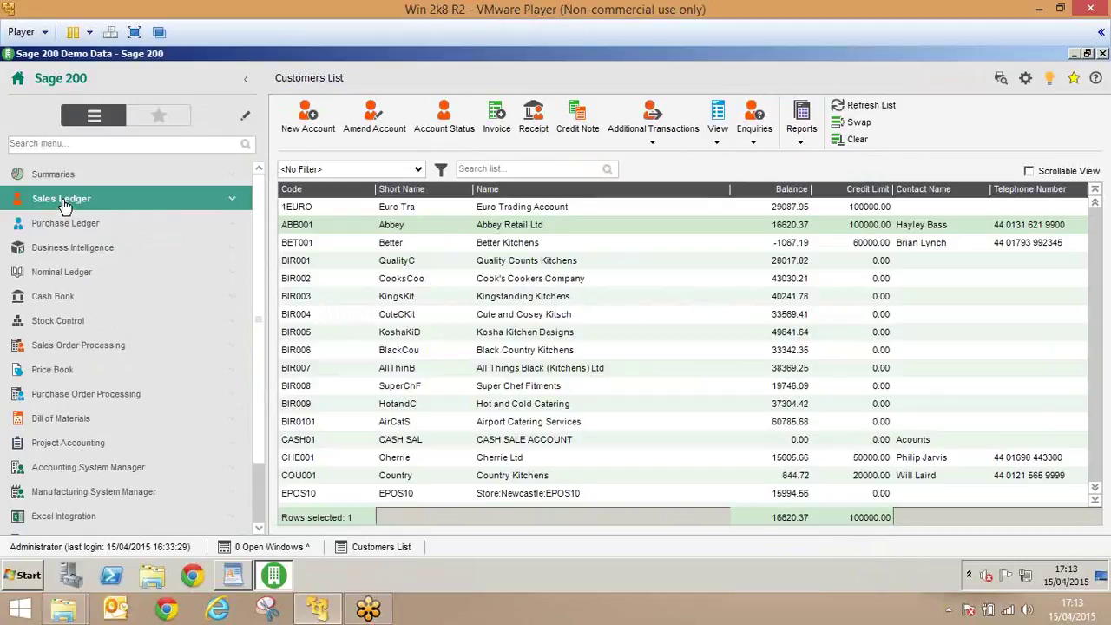
left_click(69, 223)
left_click(80, 248)
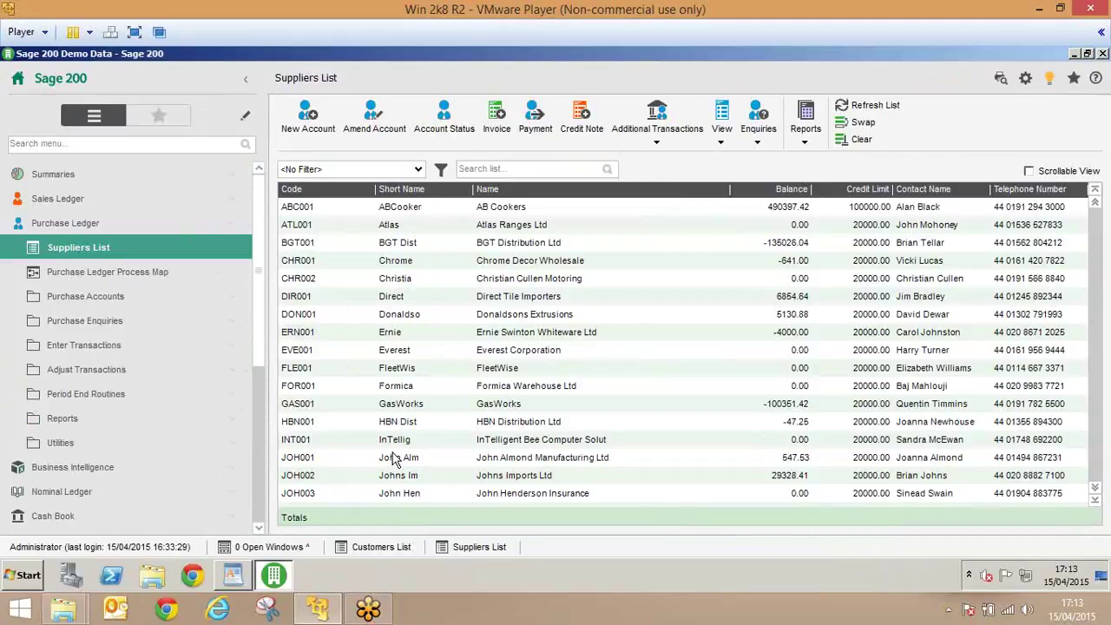
left_click_drag(266, 206, 254, 207)
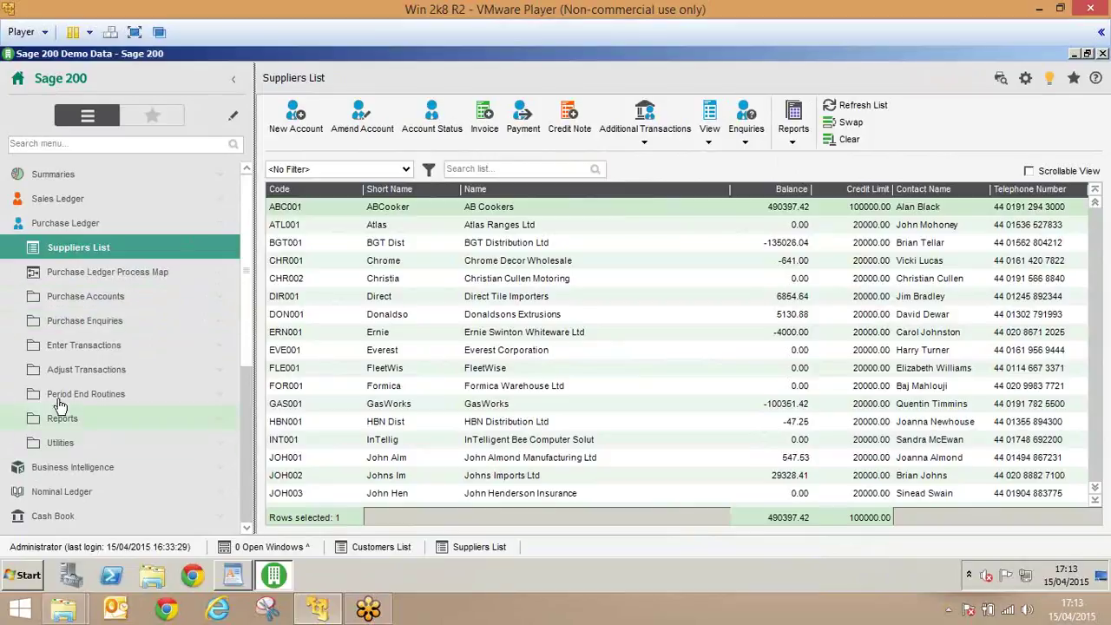
- Open the Current Transactions and Accounts workspaces under Purchase Enquiries
left_click(93, 322)
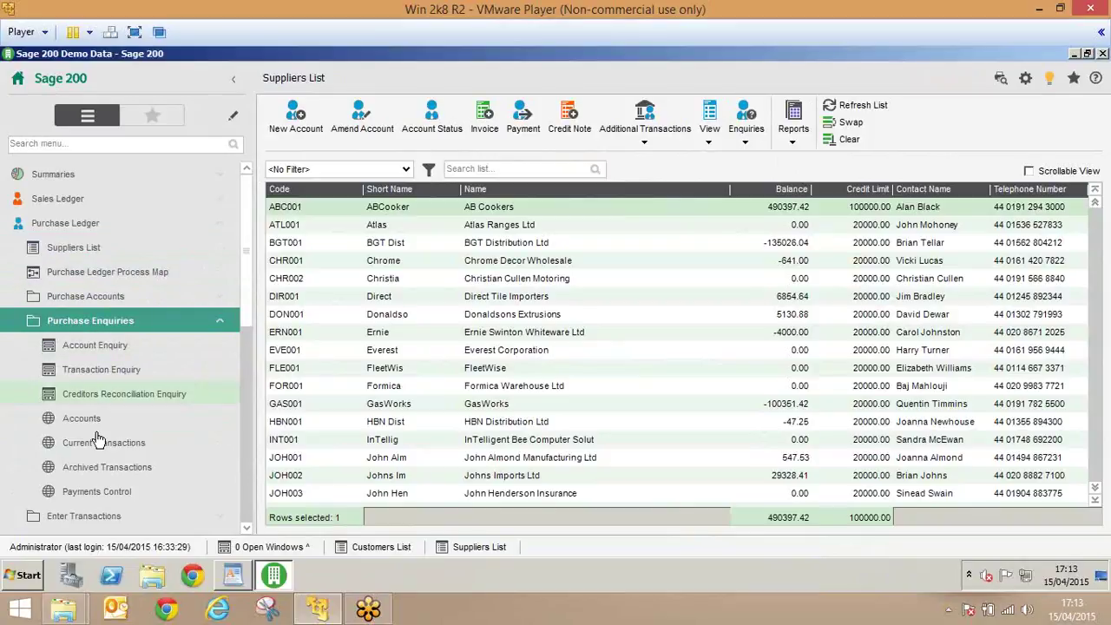
left_click(100, 444)
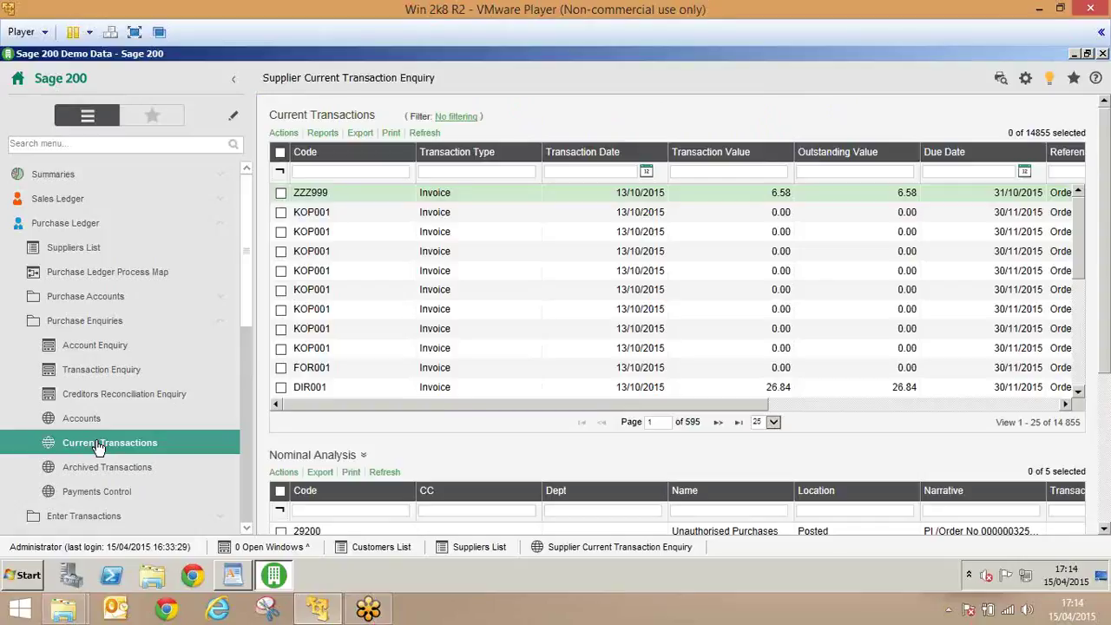
left_click(92, 420)
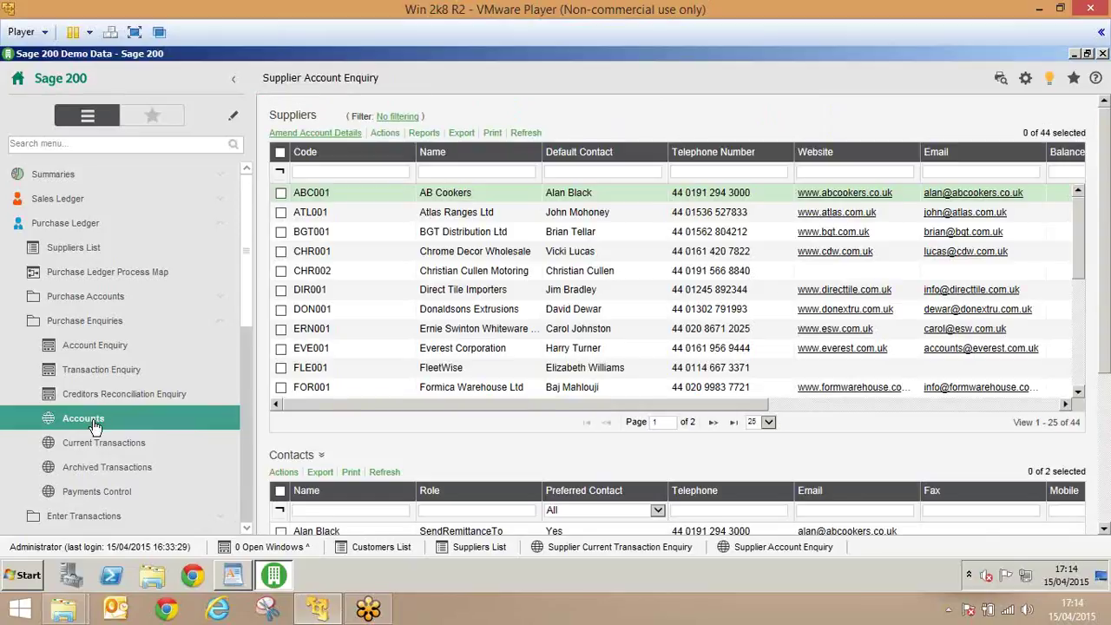
- Collapse Purchase Enquiries and view the whole Purchase Ledger Process Map
left_click(94, 325)
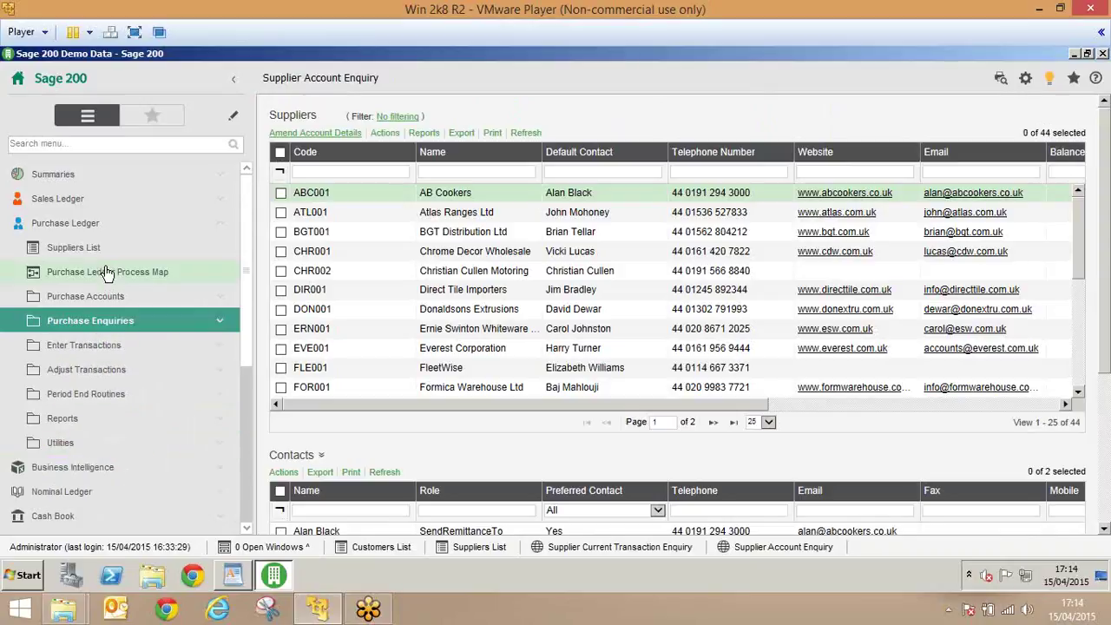
left_click(106, 273)
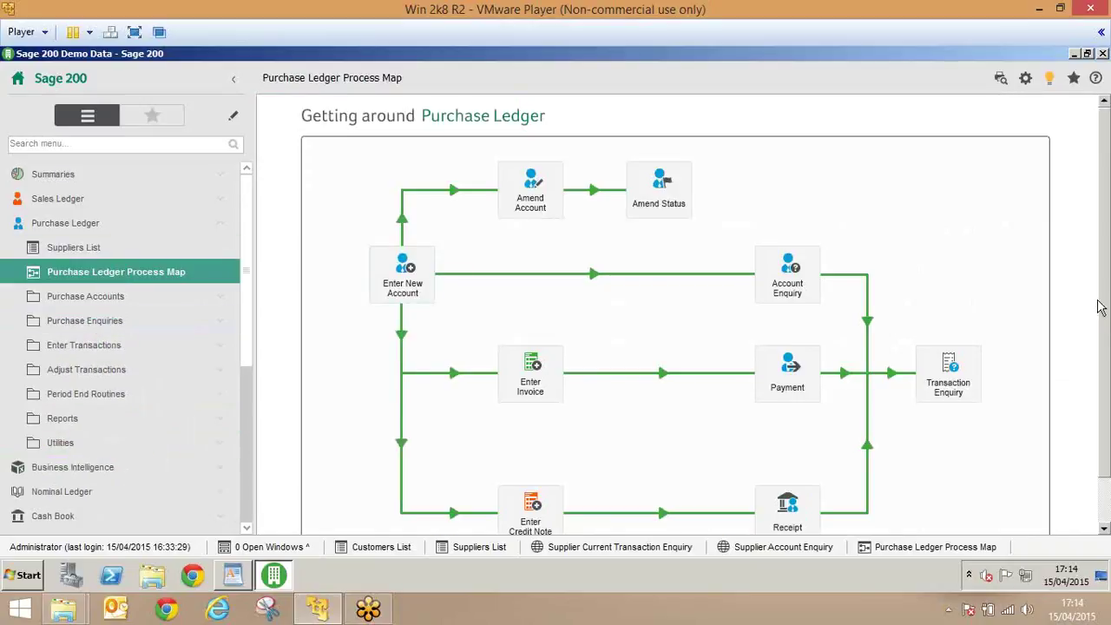
scroll(1108, 327, "down", 2)
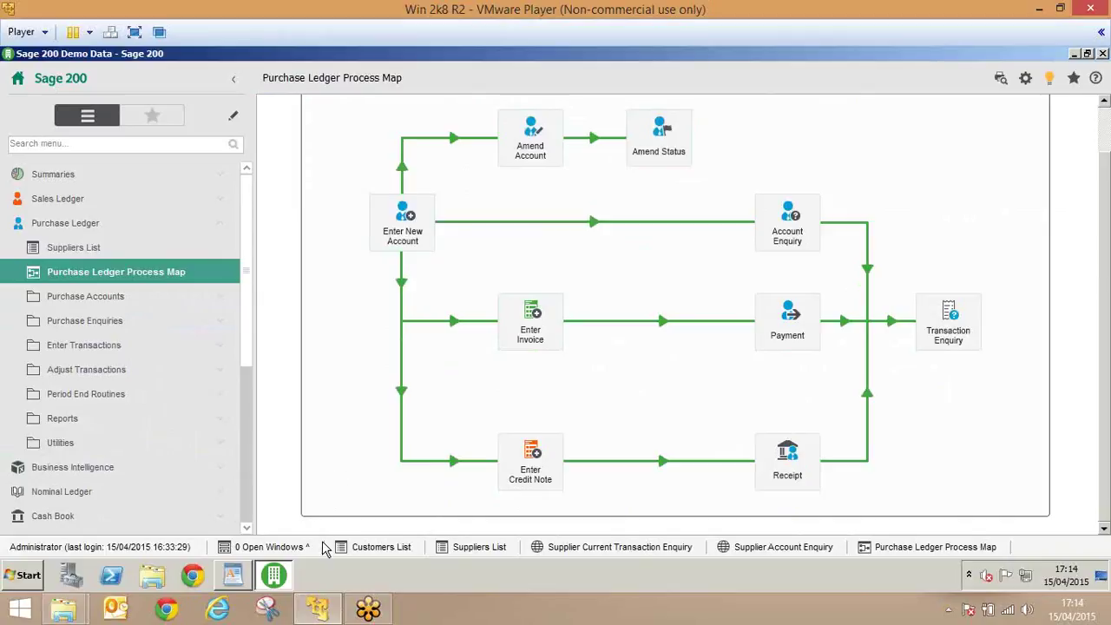
- Switch through the open Customers List, Suppliers List and supplier enquiries, returning to the Purchase Ledger Process Map
left_click(370, 550)
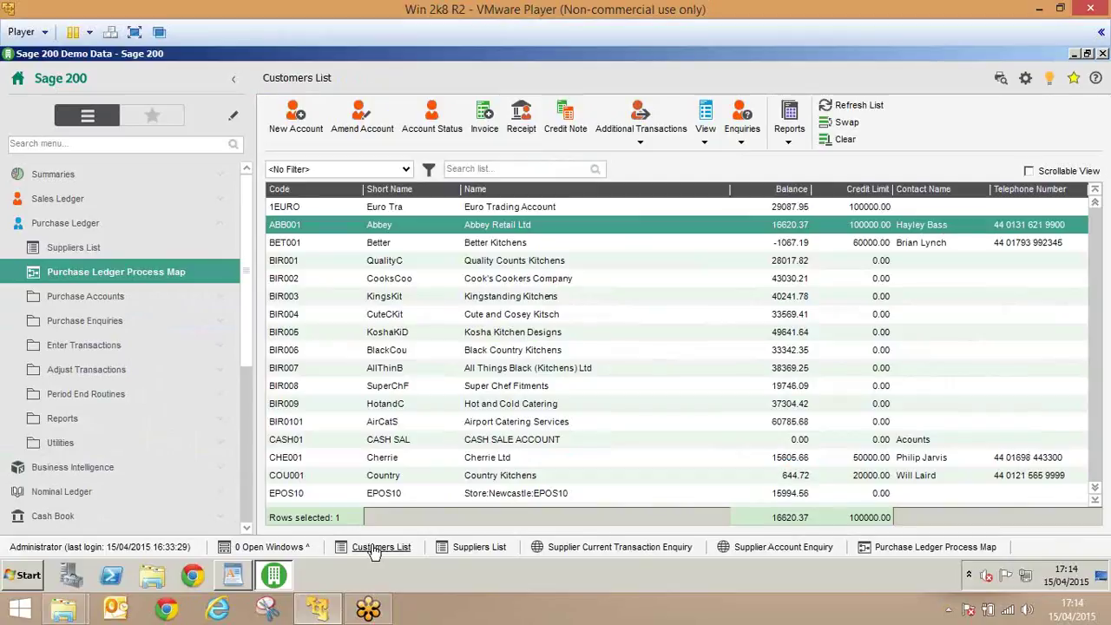
left_click(456, 552)
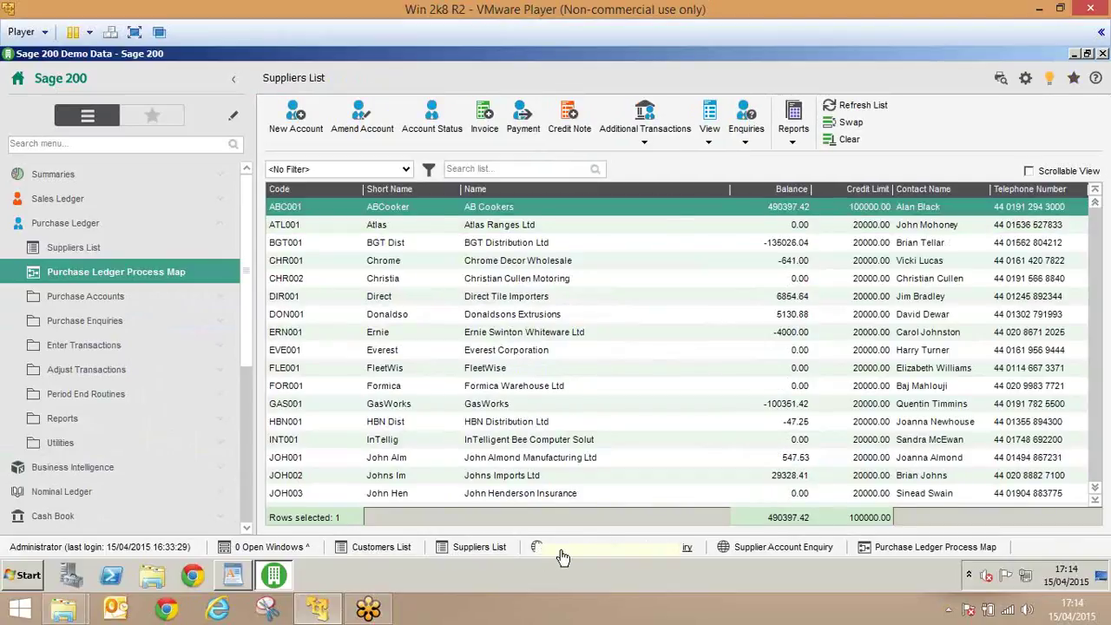
left_click(539, 553)
left_click(748, 550)
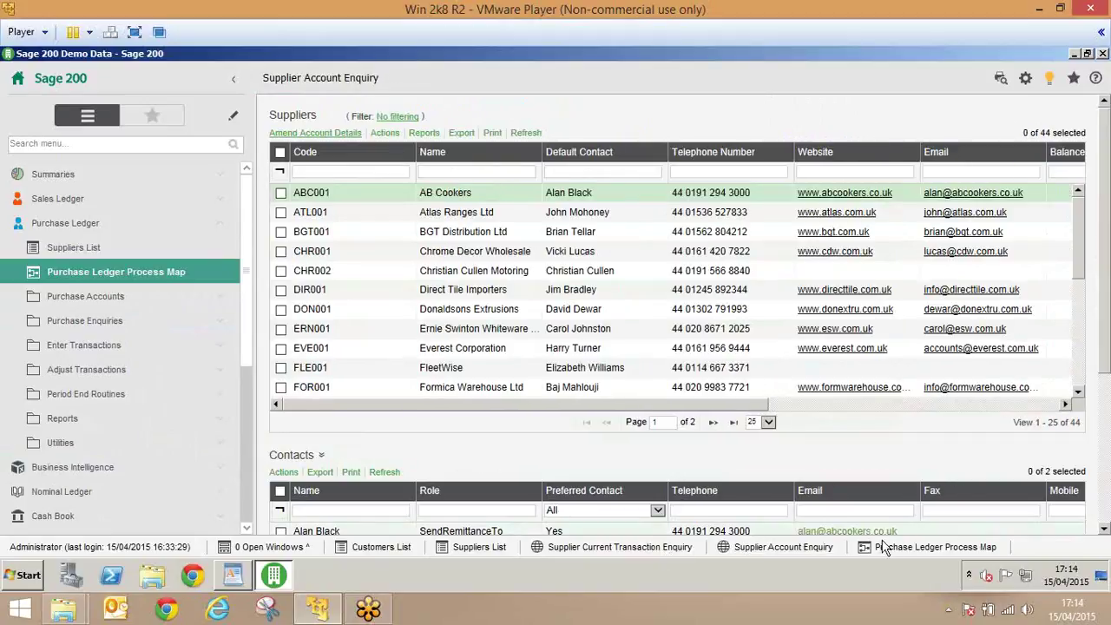
left_click(935, 548)
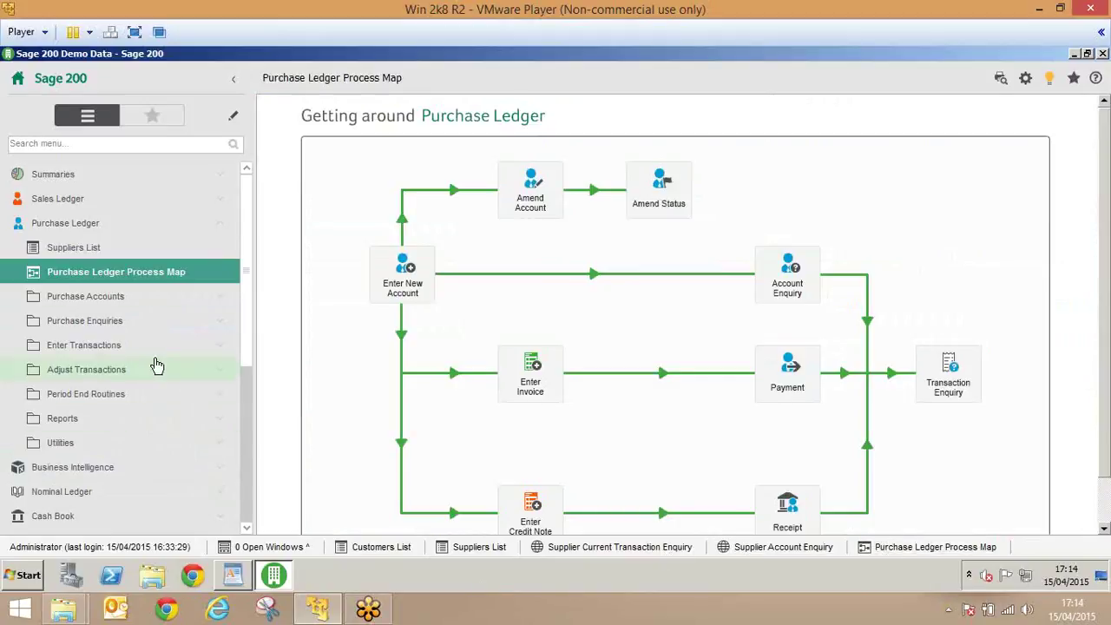
- Open the new supplier account form and two amend account details forms, and show the list of open windows
left_click(50, 298)
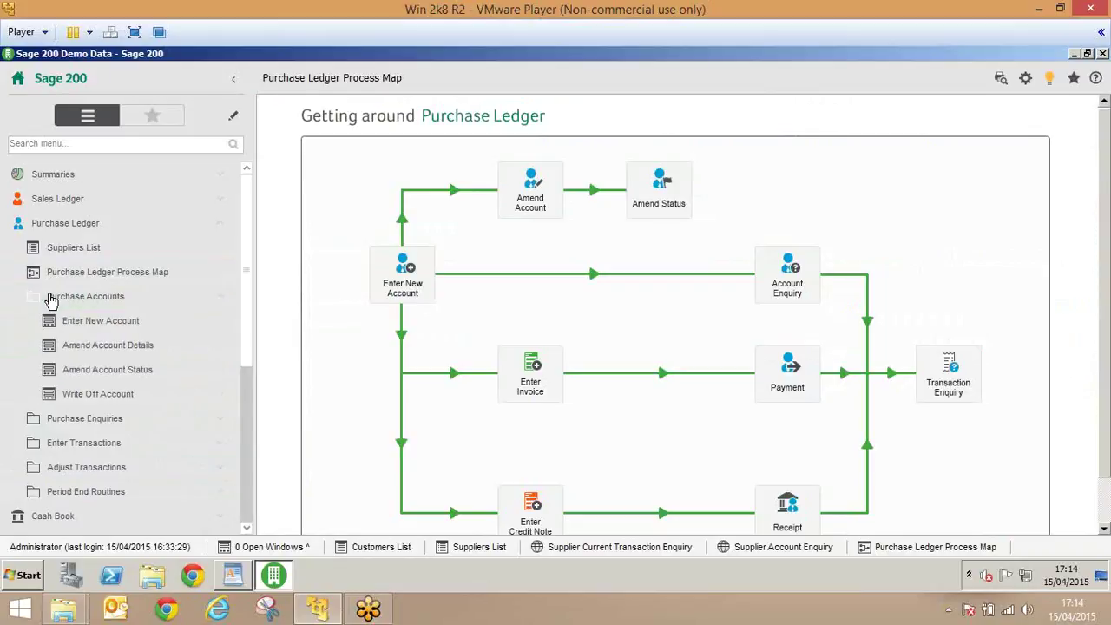
left_click(87, 322)
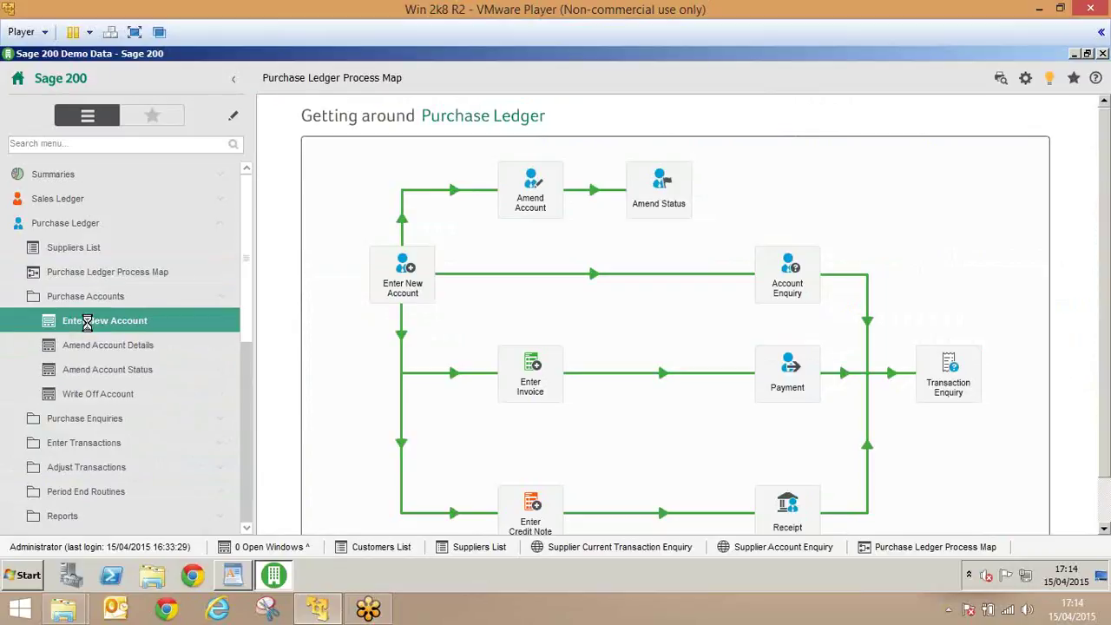
left_click(130, 346)
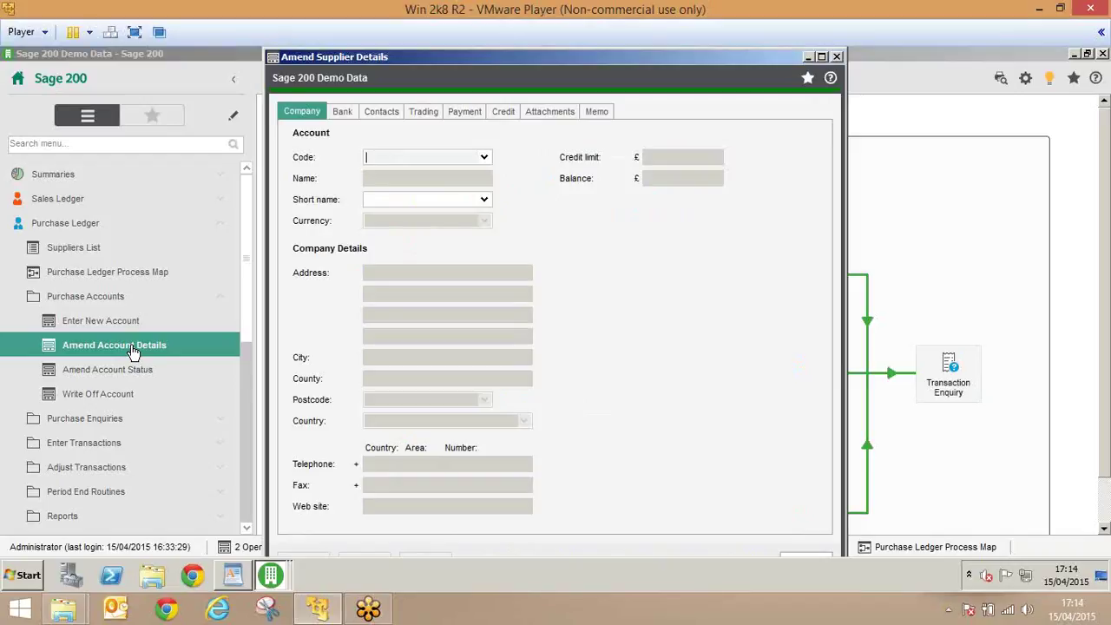
left_click(133, 347)
left_click(252, 547)
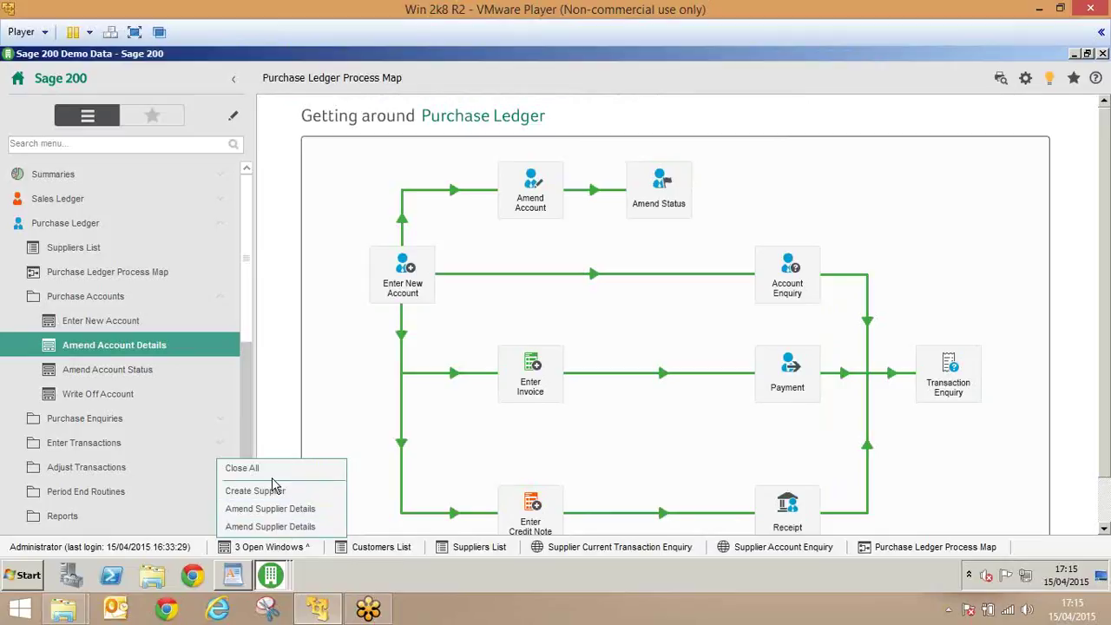
- Make the virtual machine full screen, collapse Purchase Accounts, and show the favourites
left_click(135, 32)
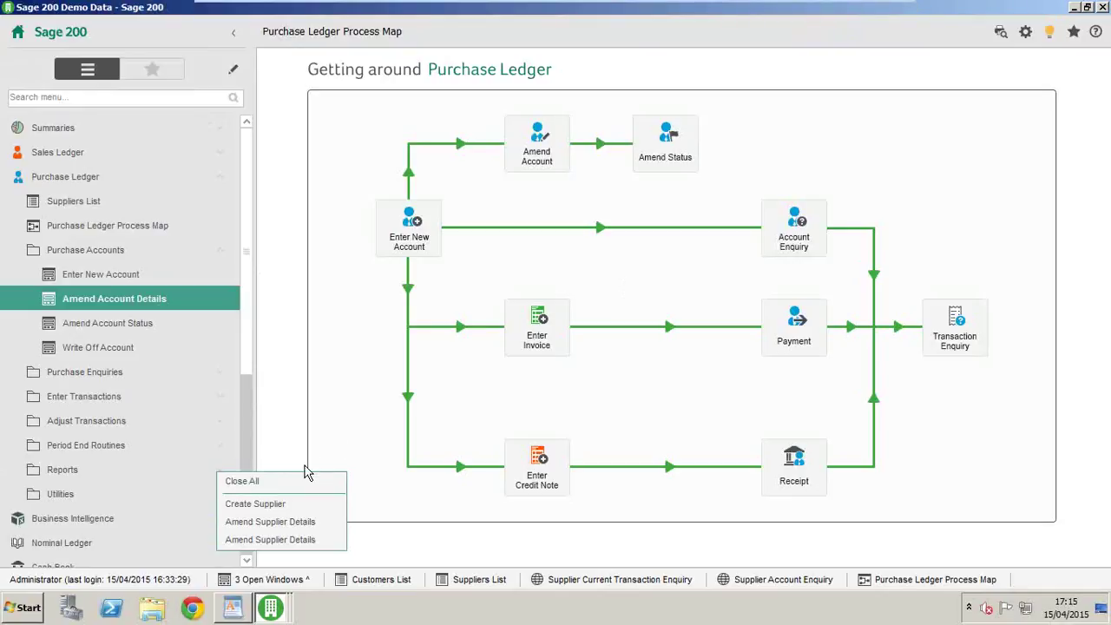
left_click(92, 248)
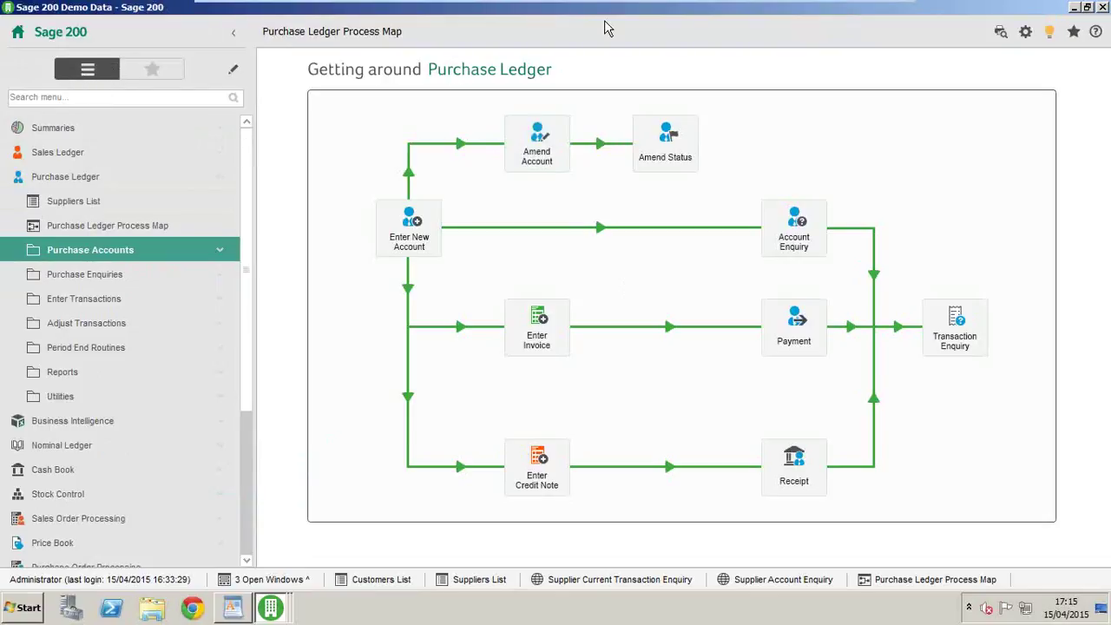
left_click(147, 74)
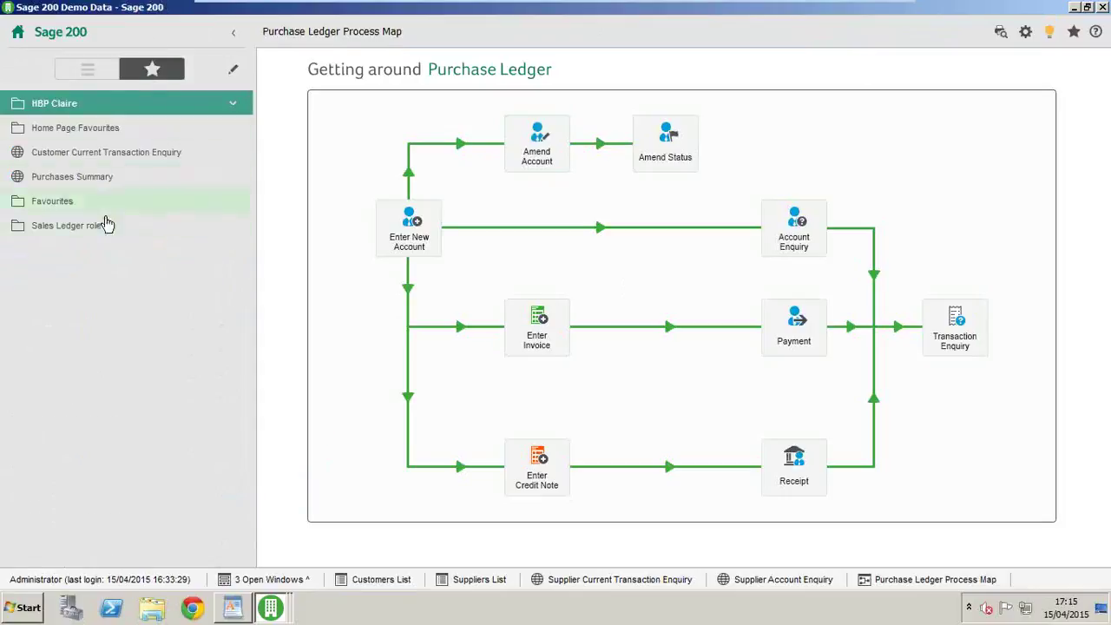
- Add the Purchase Ledger Account Enquiry form to the favourites and close the form
left_click(94, 69)
left_click(96, 276)
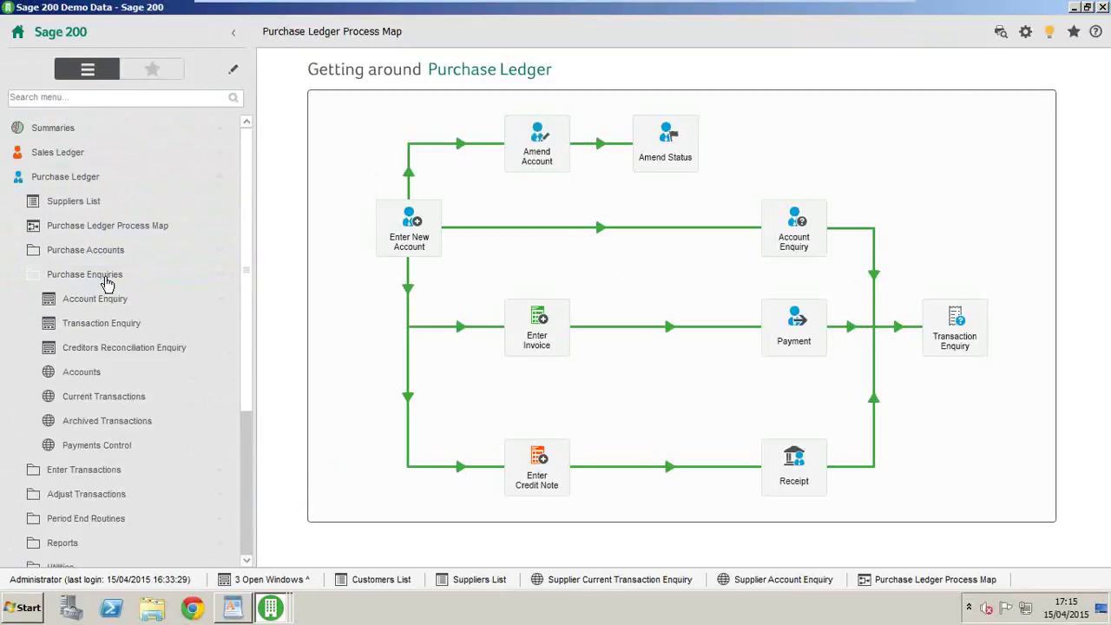
left_click(110, 300)
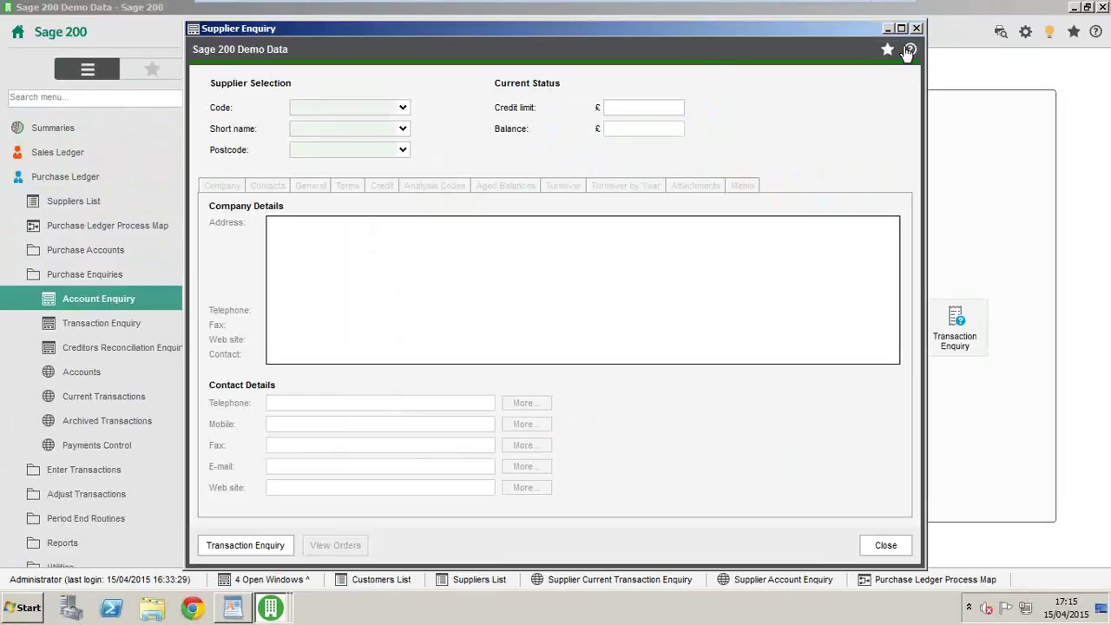
left_click(887, 50)
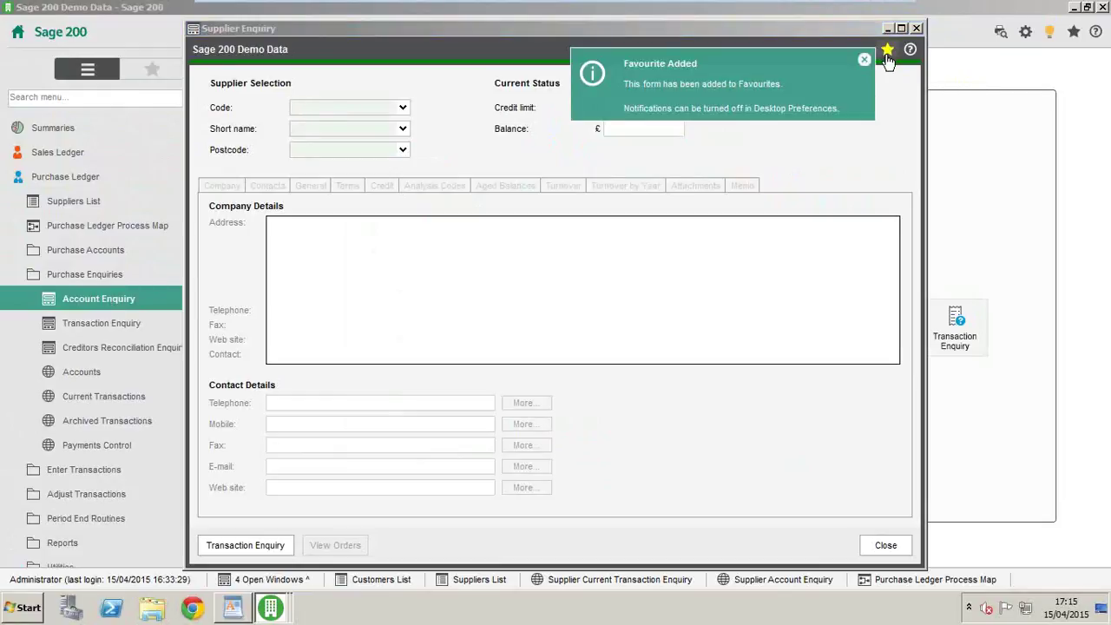
left_click(915, 28)
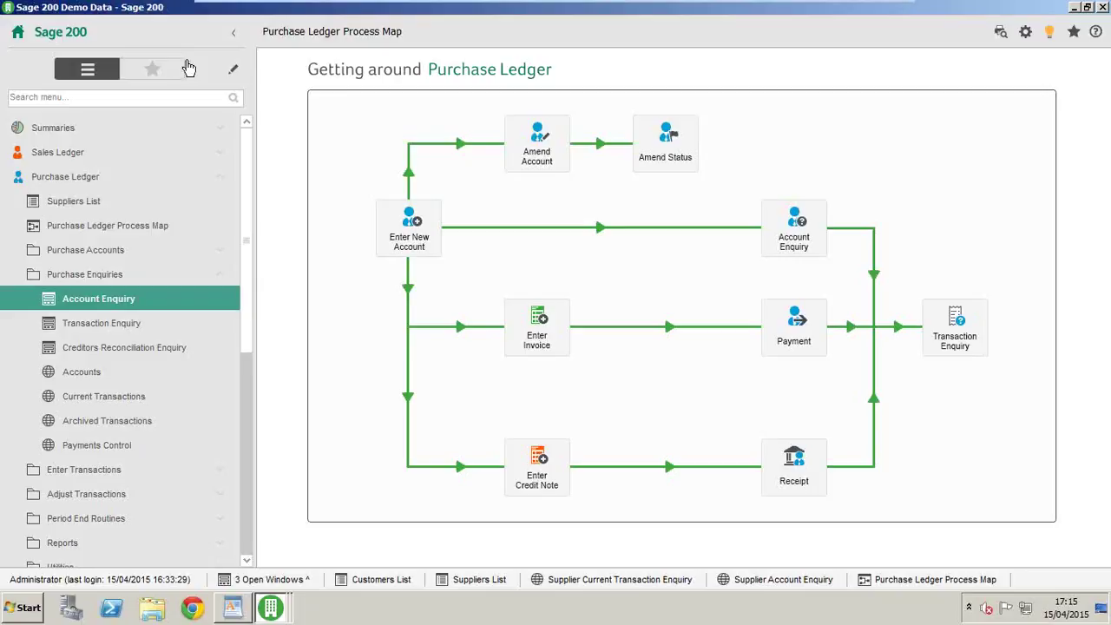
- Edit the favourites and add a new folder named HBP Test Webinar
left_click(156, 71)
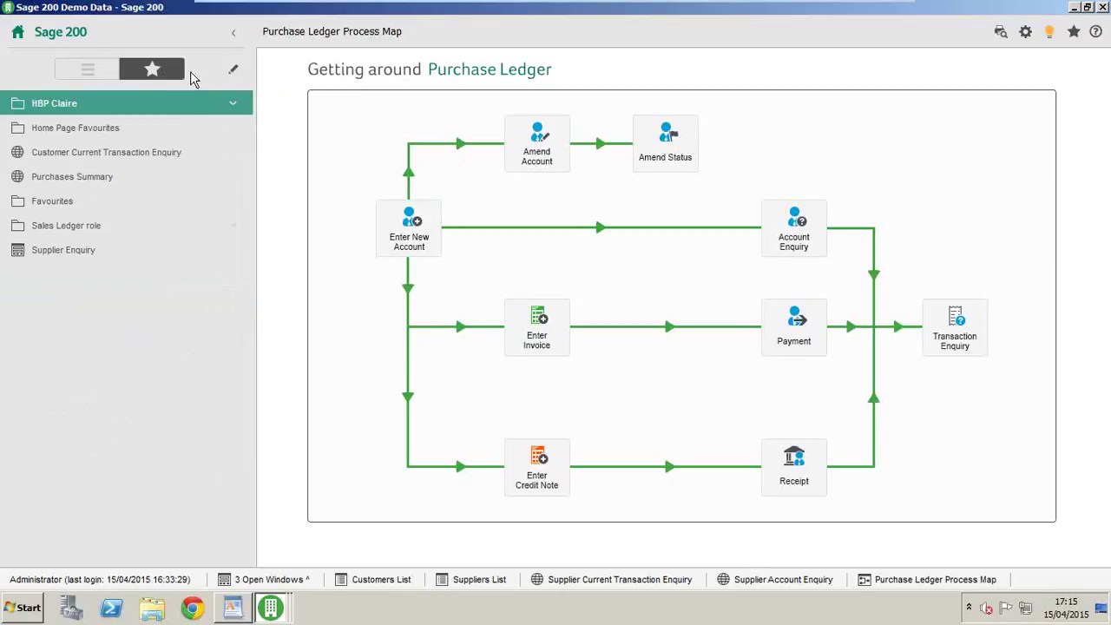
left_click(235, 71)
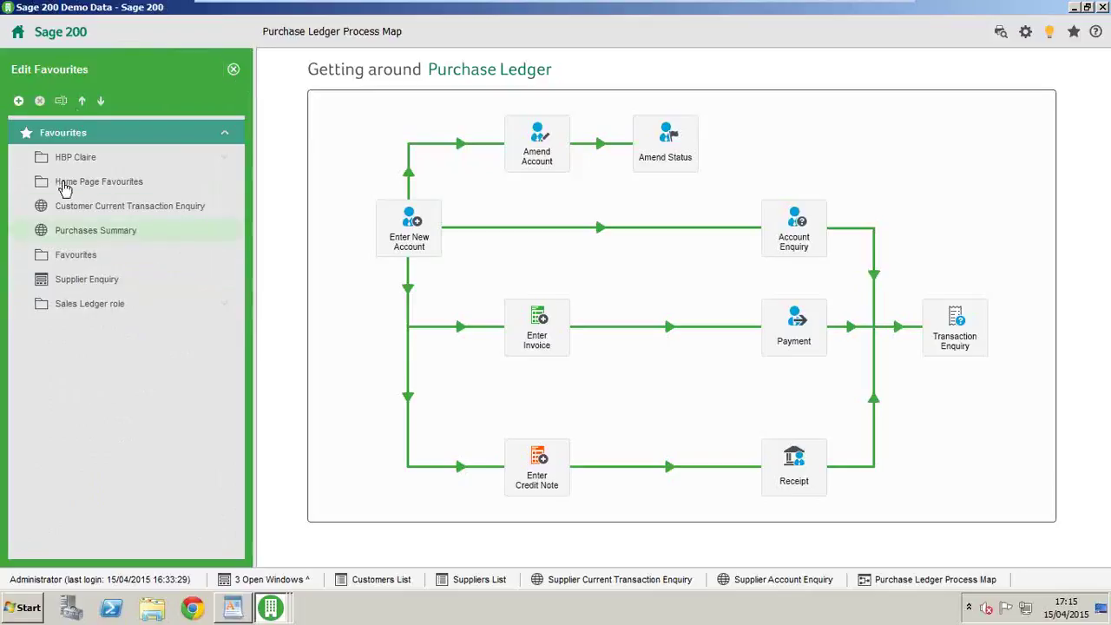
left_click(19, 101)
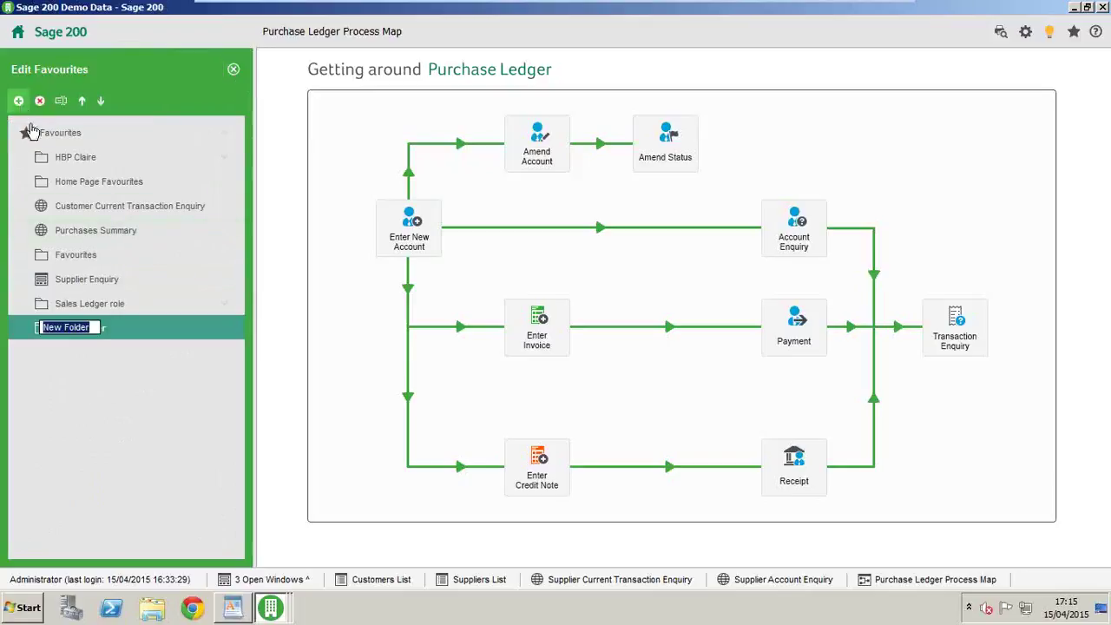
type("HBP")
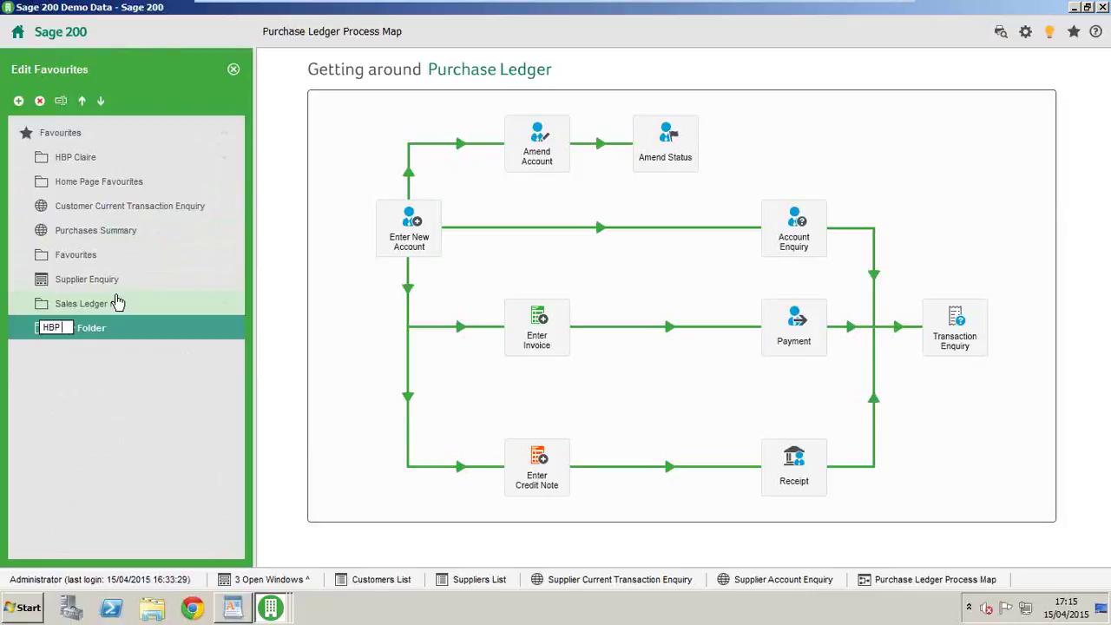
type(" Test Wedinar")
key("BackSpace")
key("BackSpace")
key("BackSpace")
key("BackSpace")
key("BackSpace")
type("binar")
left_click(123, 370)
- Move the Sales Ledger role folder into the HBP Test Webinar folder and select the Purchases Summary favourite
left_click_drag(97, 306, 99, 404)
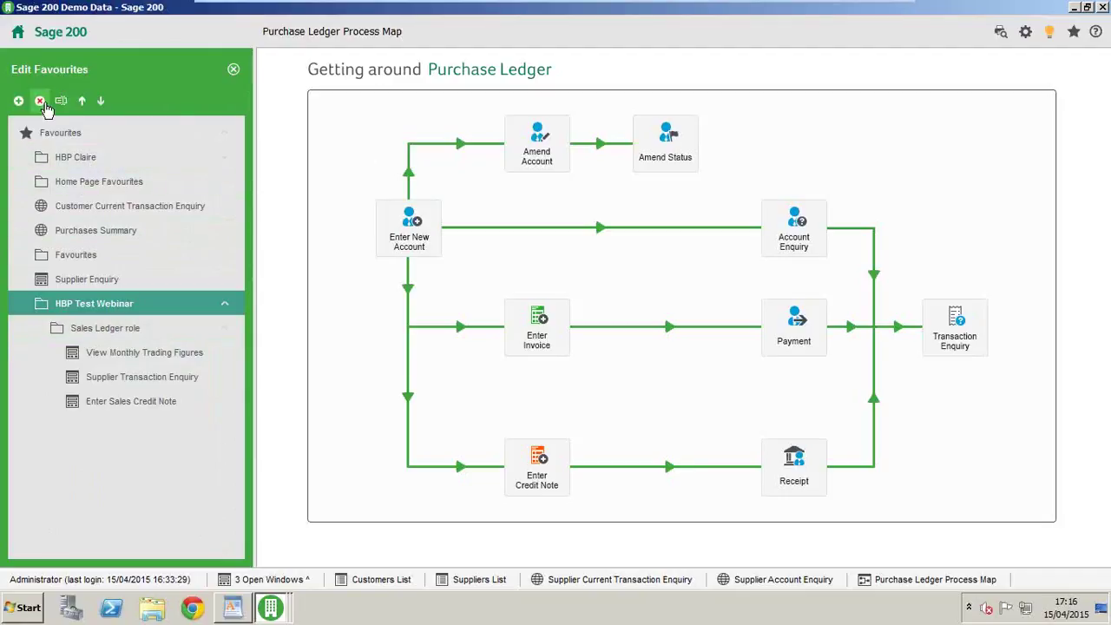
left_click(81, 230)
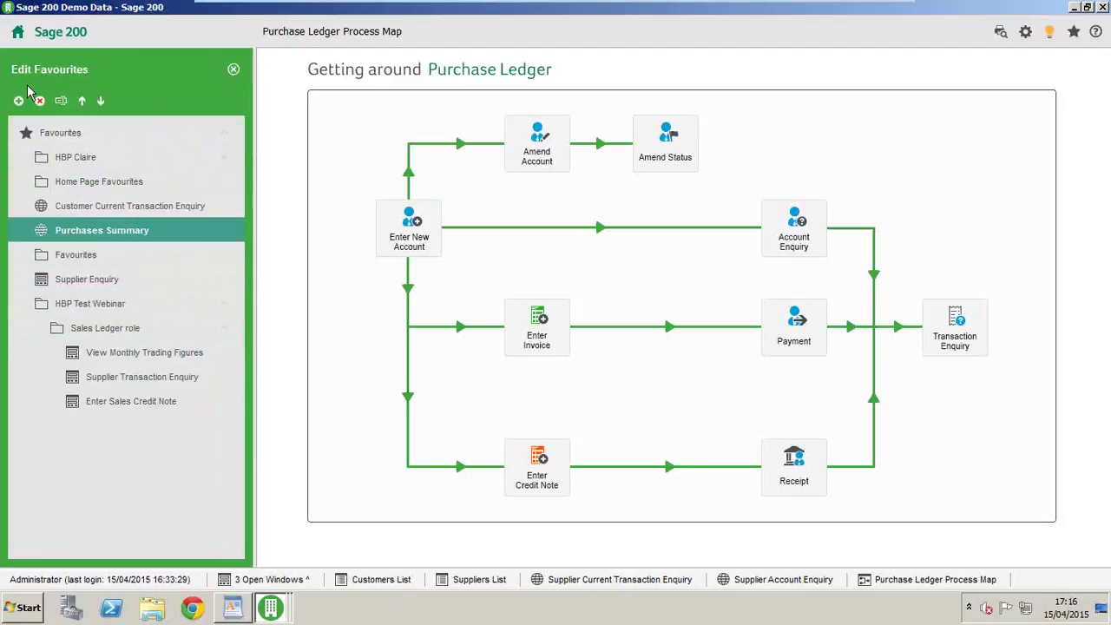
- Delete the Purchases Summary favourite, finish editing the favourites and return to the main menu
left_click(38, 102)
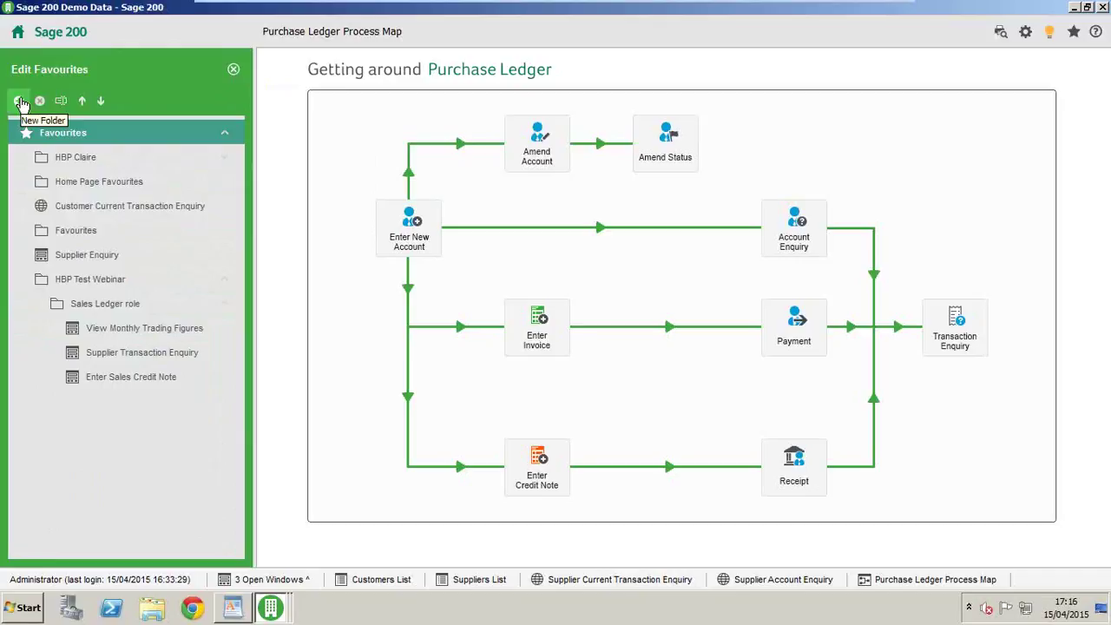
left_click(232, 69)
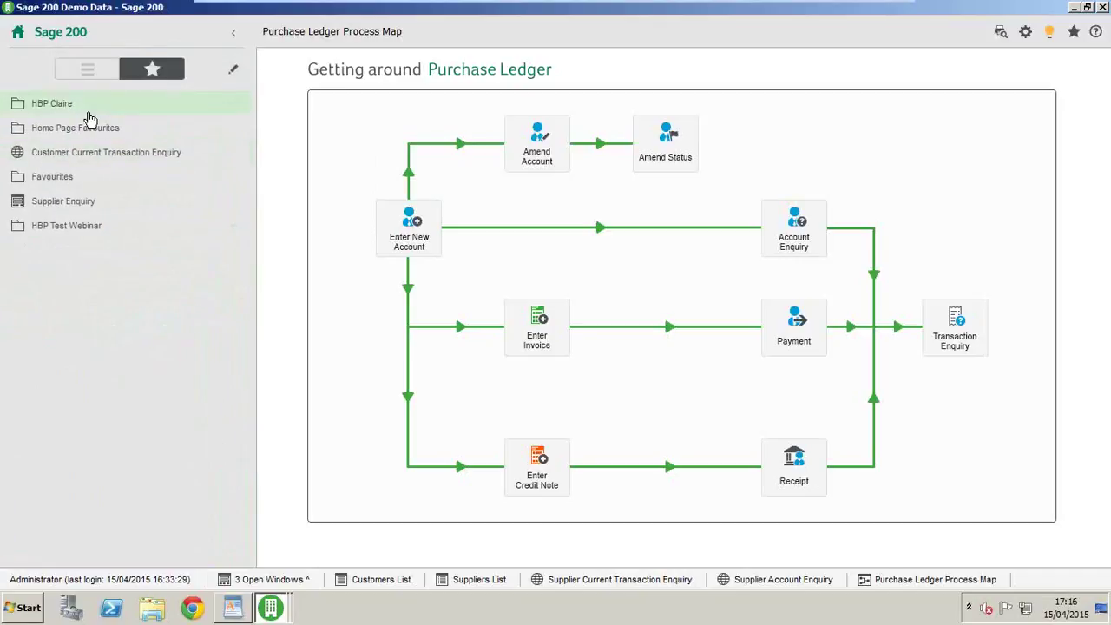
left_click(92, 71)
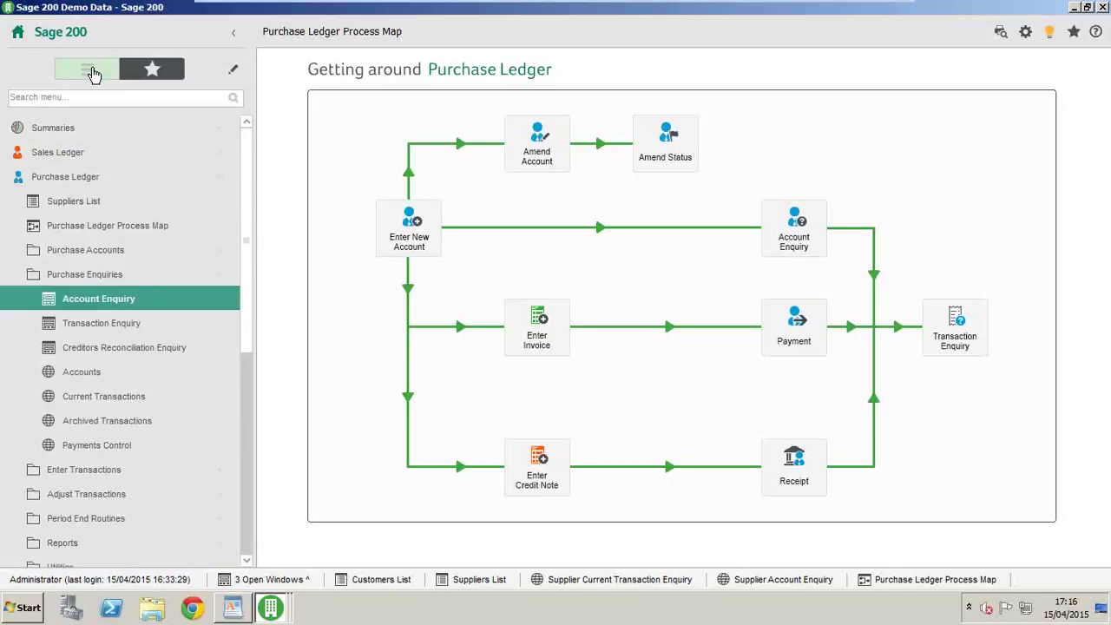
left_click(93, 74)
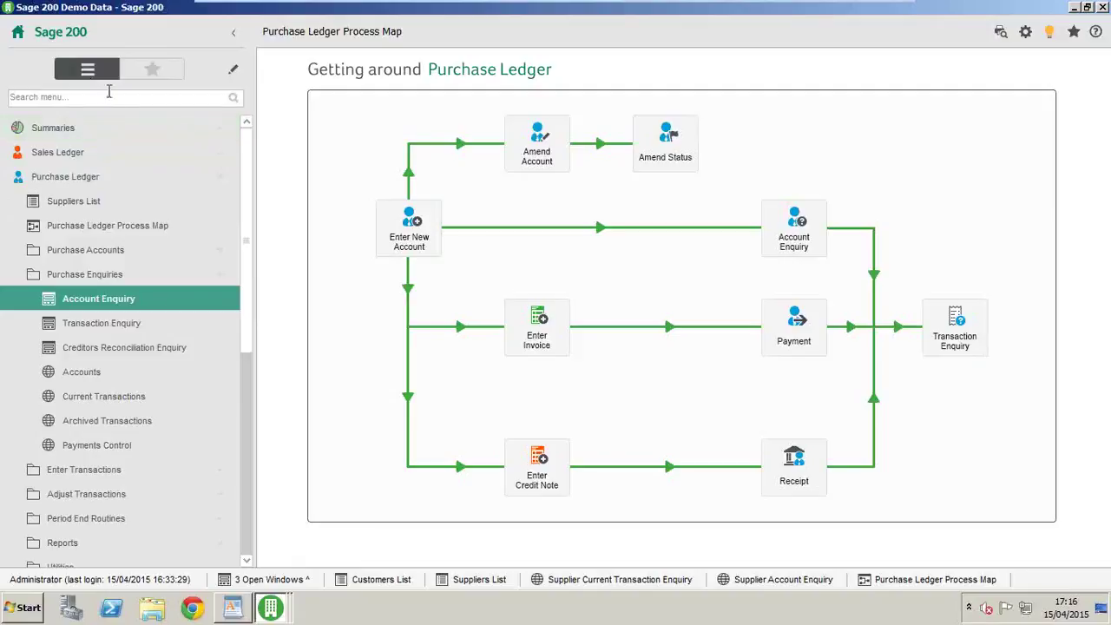
- Edit the main menu and move Purchase Ledger up one place above Sales Ledger
left_click(233, 69)
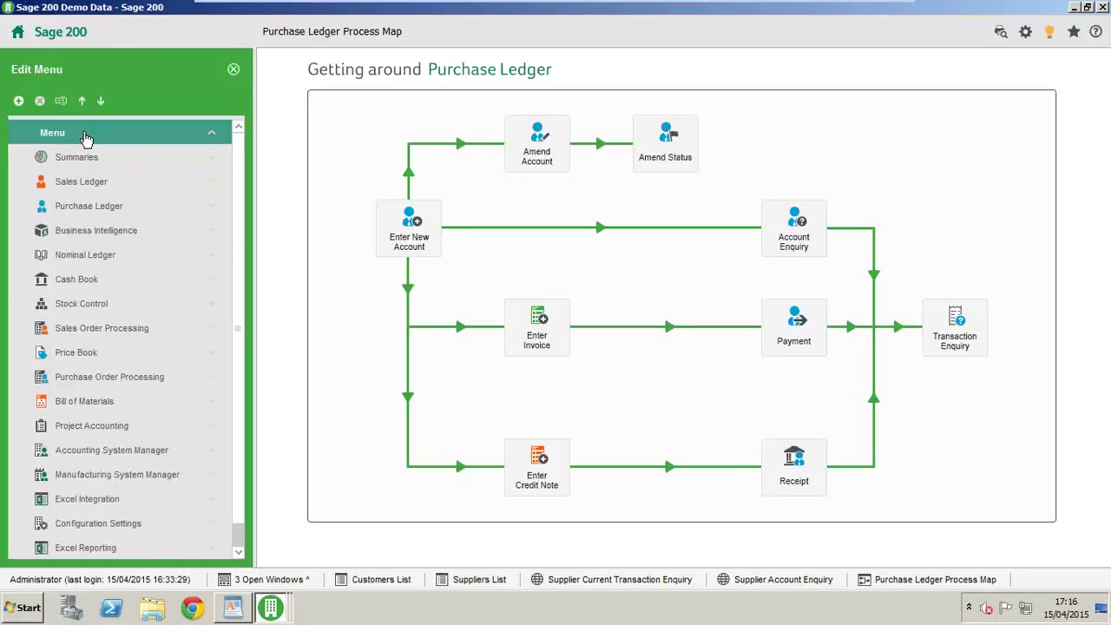
left_click(94, 207)
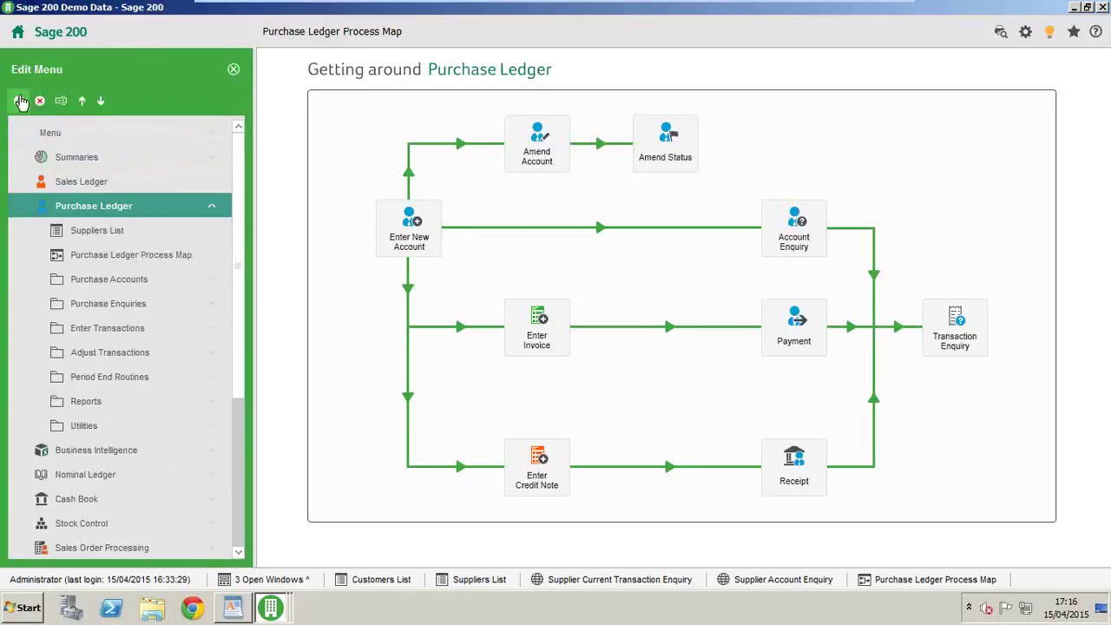
left_click(81, 102)
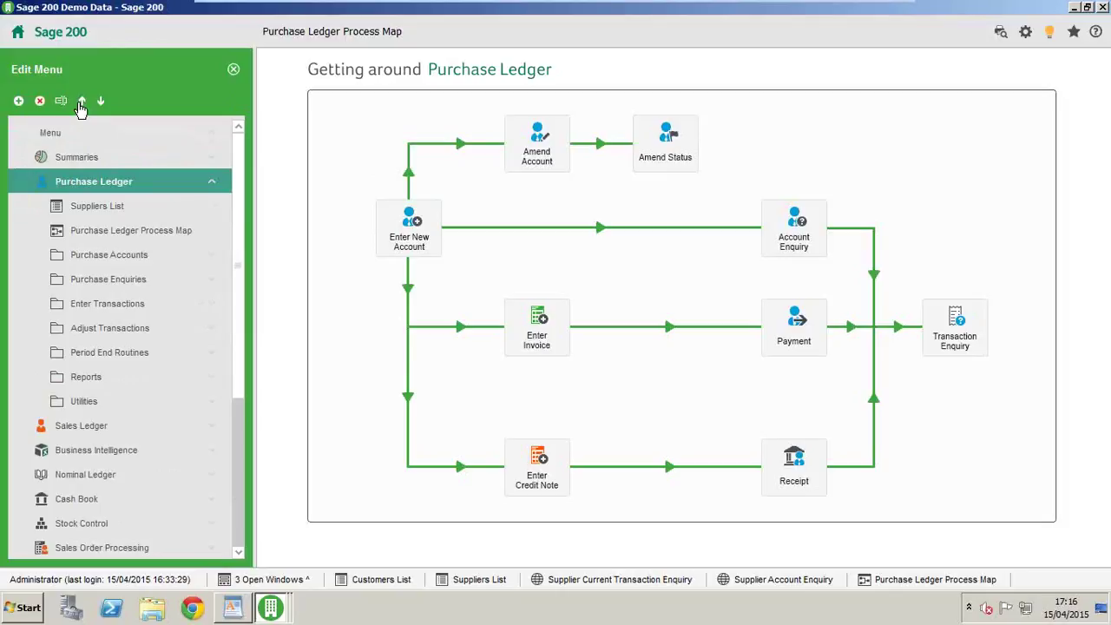
left_click(78, 191)
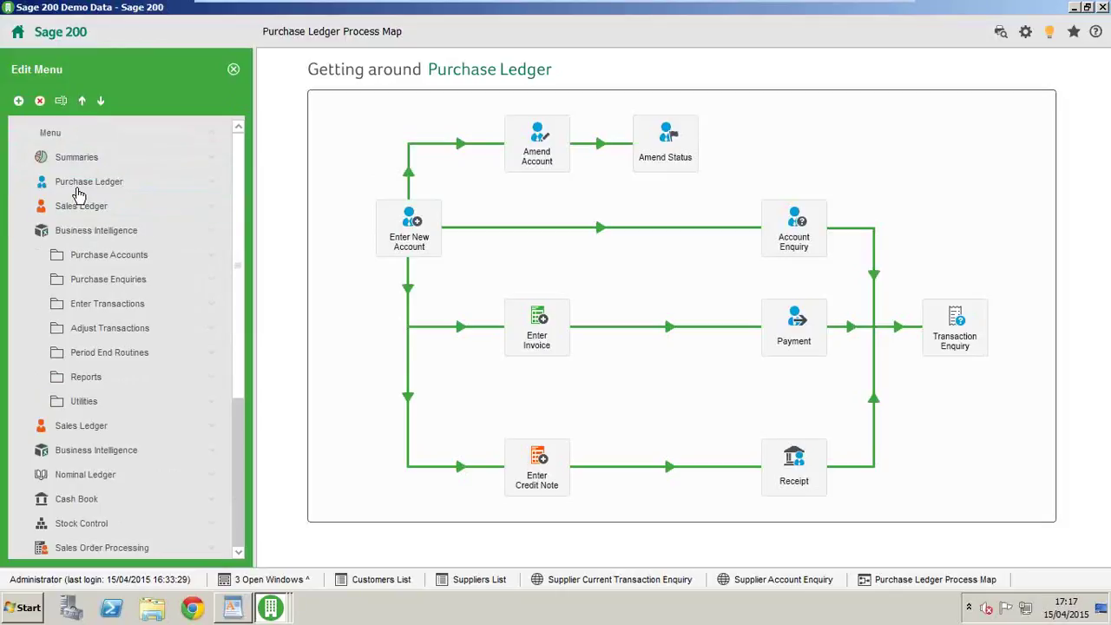
left_click(78, 189)
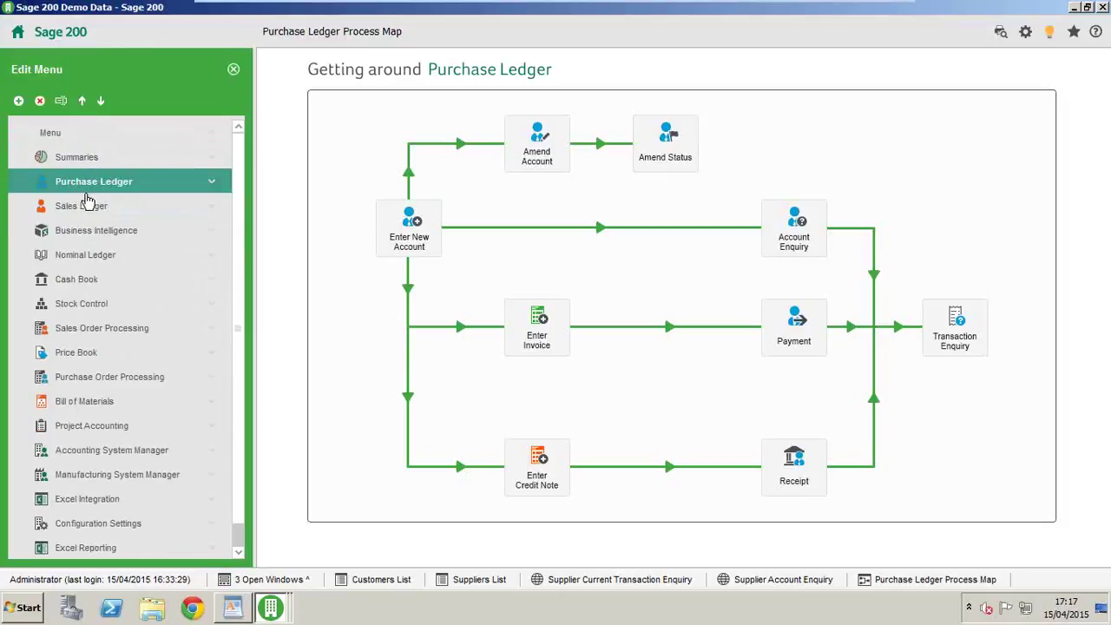
- View the contents of Stock Control and Accounting System Manager while editing the menu, and finish editing
left_click(83, 308)
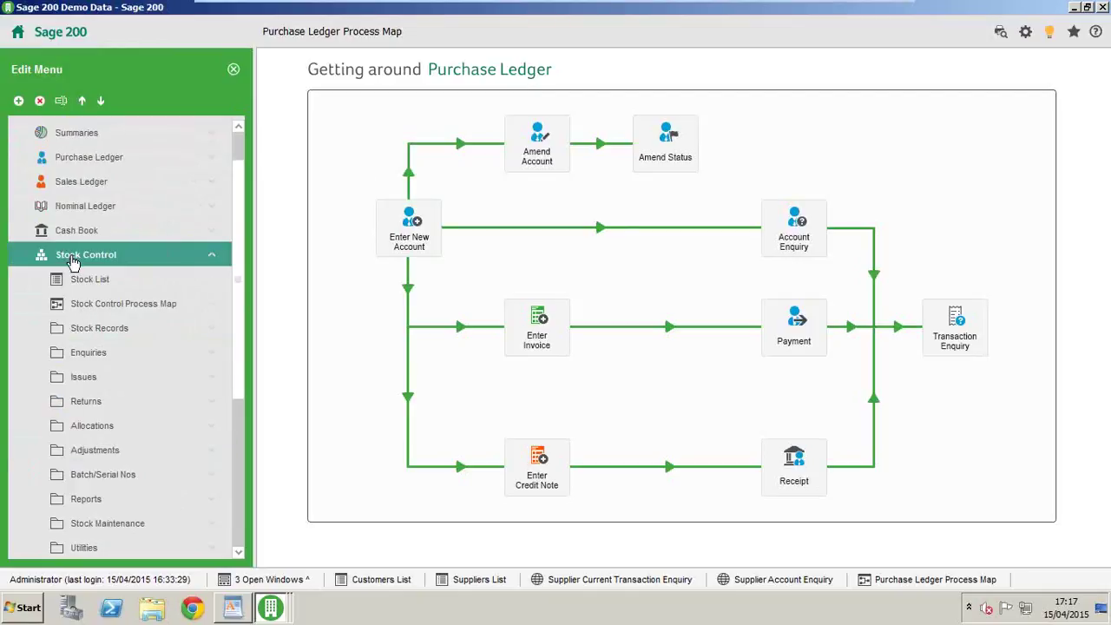
left_click(72, 258)
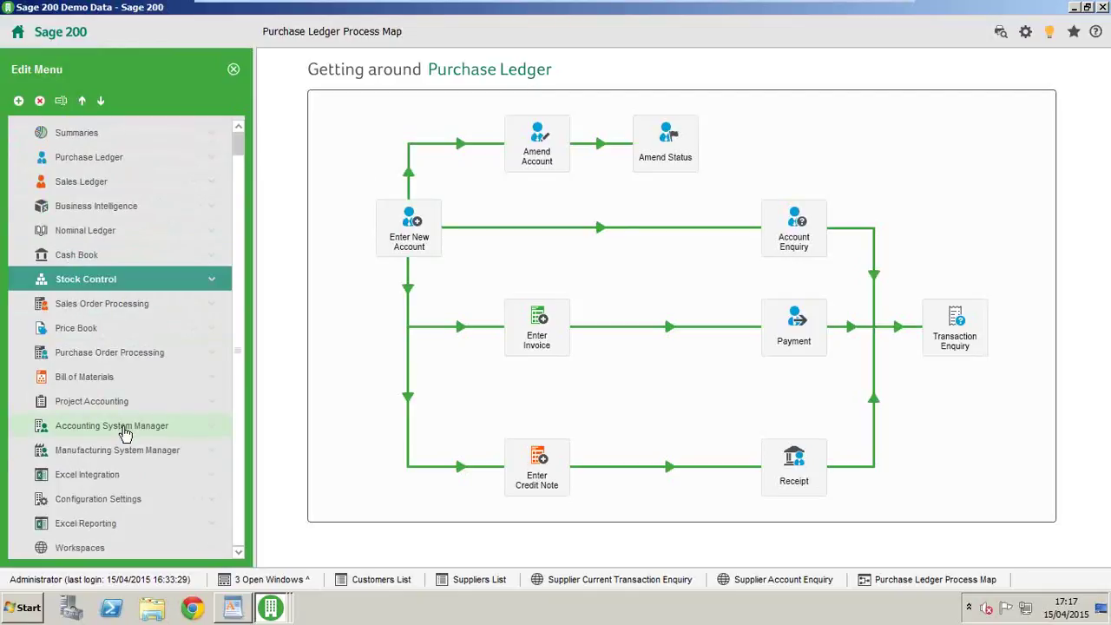
left_click(125, 432)
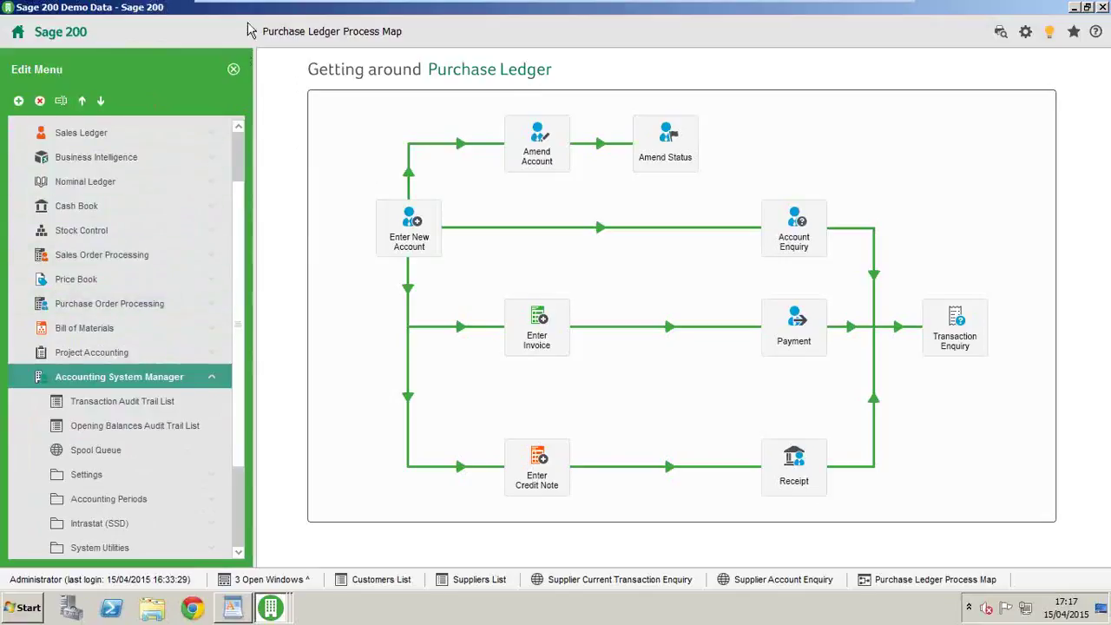
left_click(234, 69)
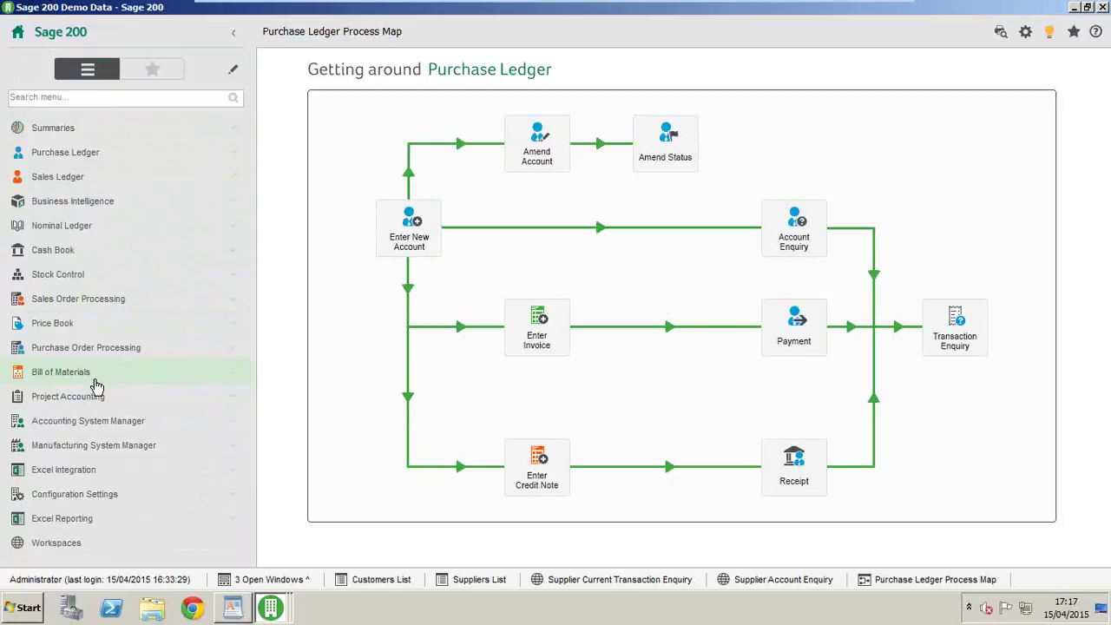
- Open the Sales Ledger Customers List and select all rows from Euro Trading Account to Festival Homes Ltd
left_click(20, 184)
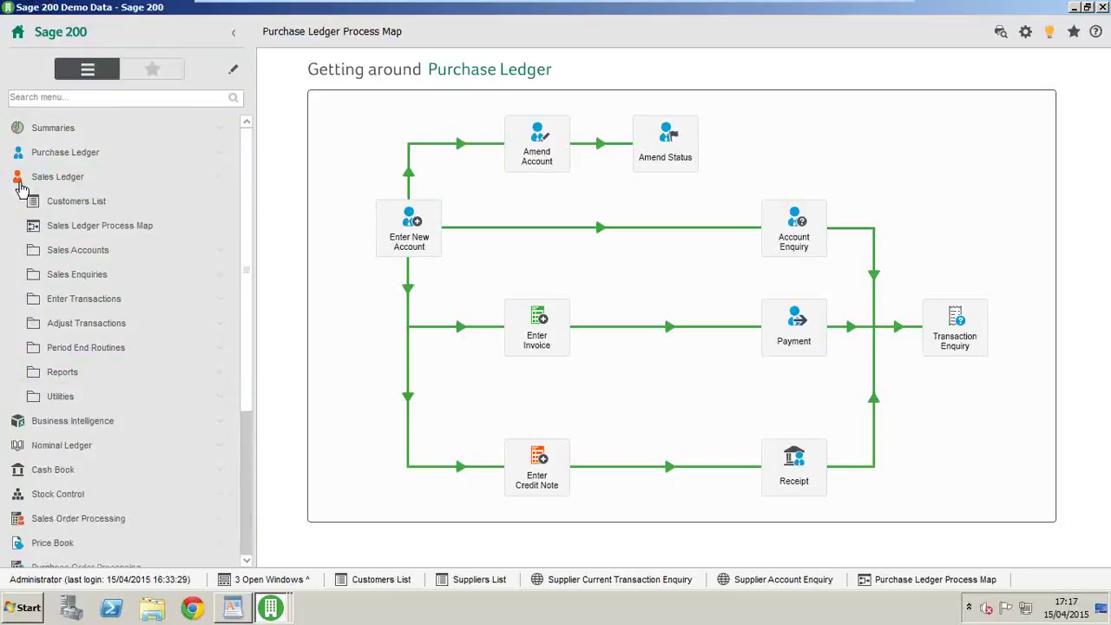
left_click(79, 210)
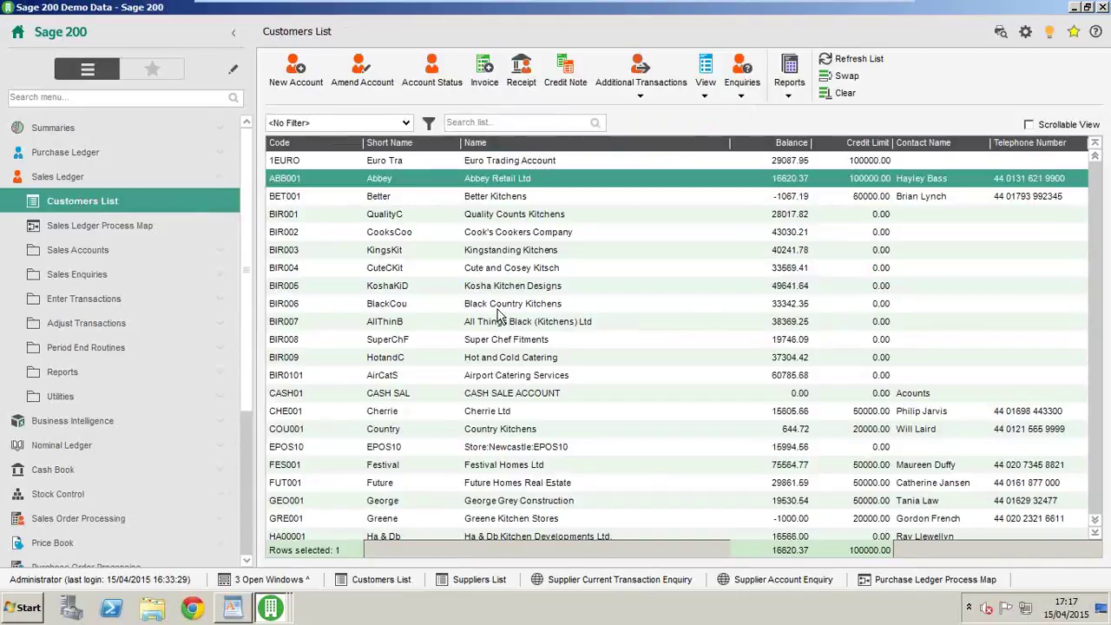
left_click(802, 163)
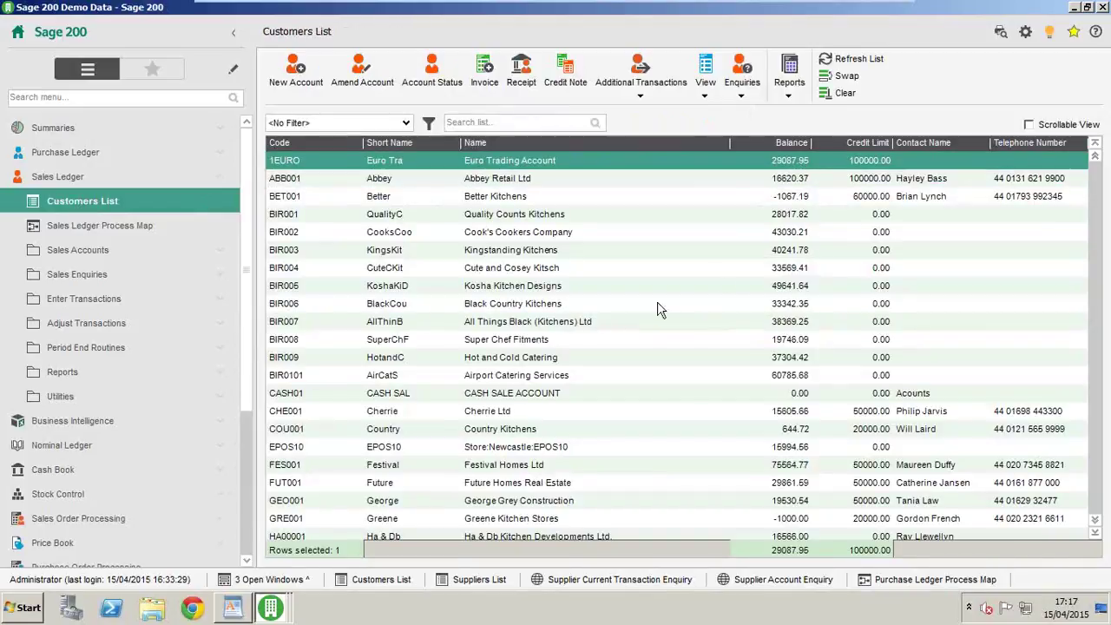
left_click(677, 469, "shift")
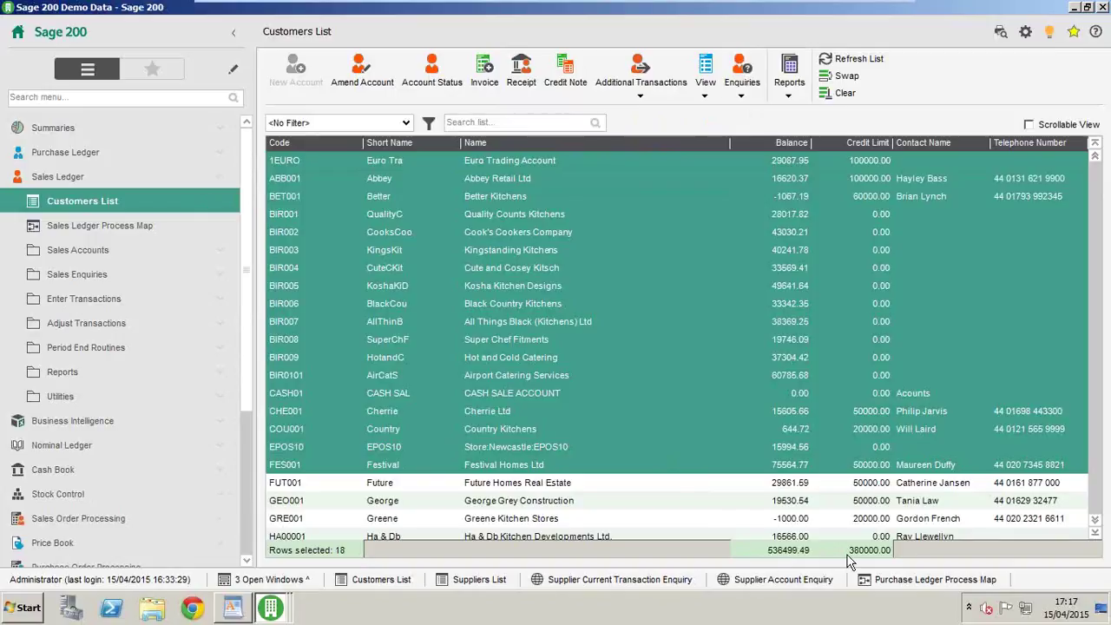
- Turn on Scrollable View for the Customers List, and view the filter maintenance form and close it
left_click(1029, 127)
left_click_drag(1098, 231, 1098, 195)
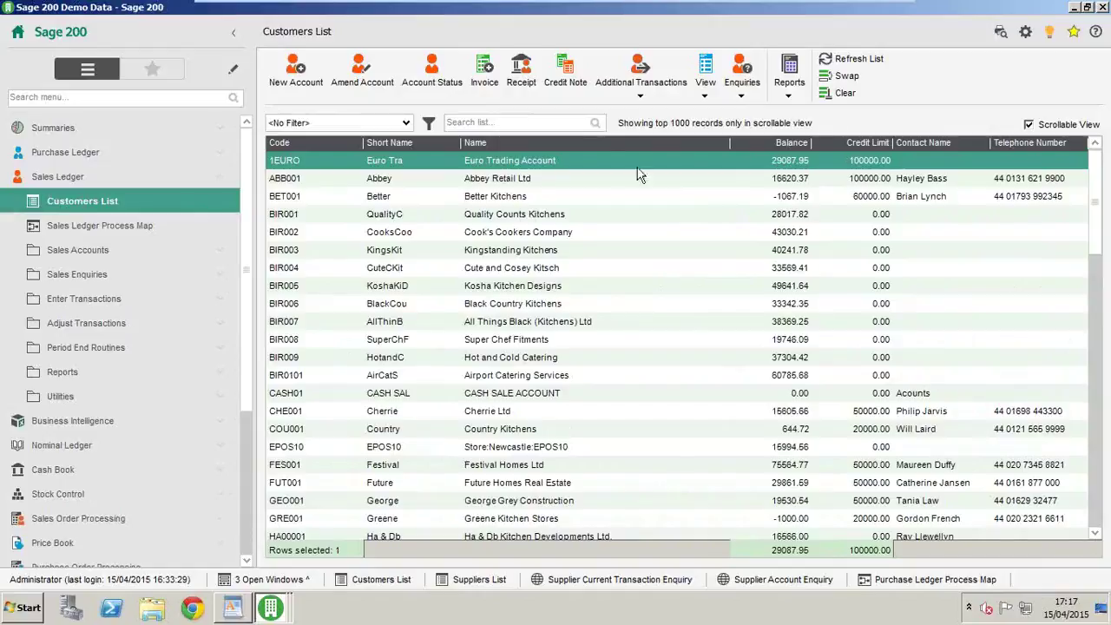
left_click(430, 124)
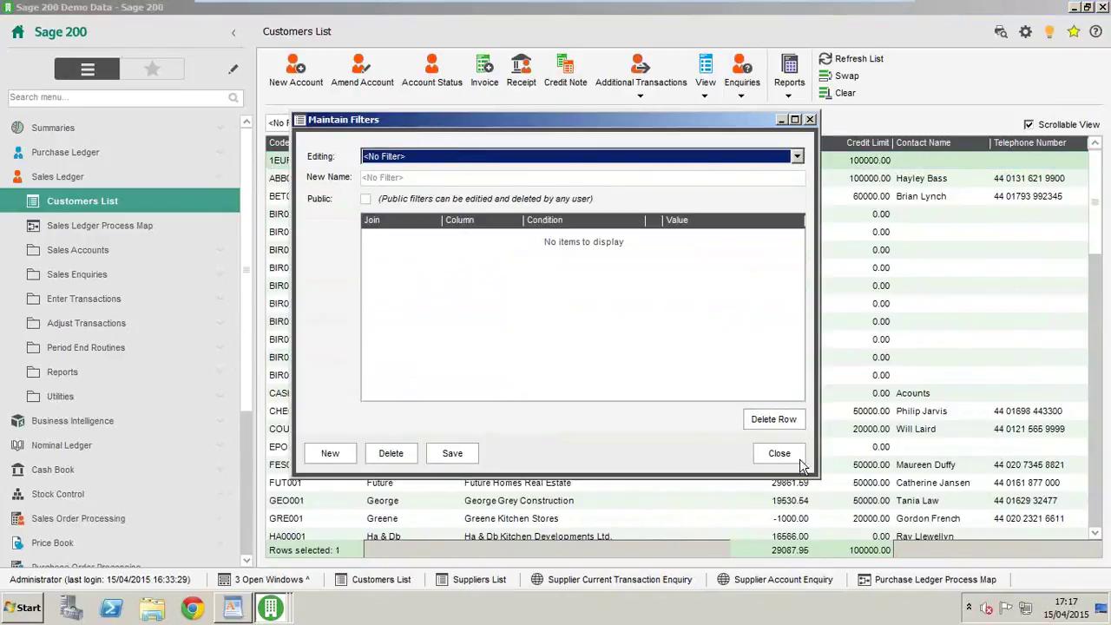
left_click(779, 453)
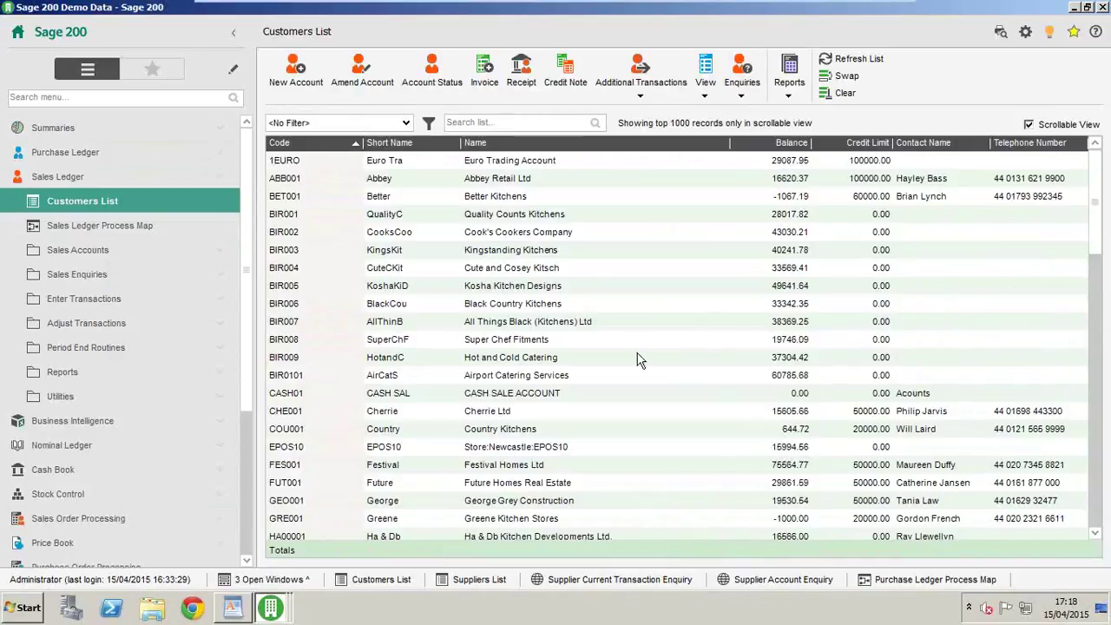
- Collapse Sales Ledger in the menu and refresh the Customers List
left_click(50, 177)
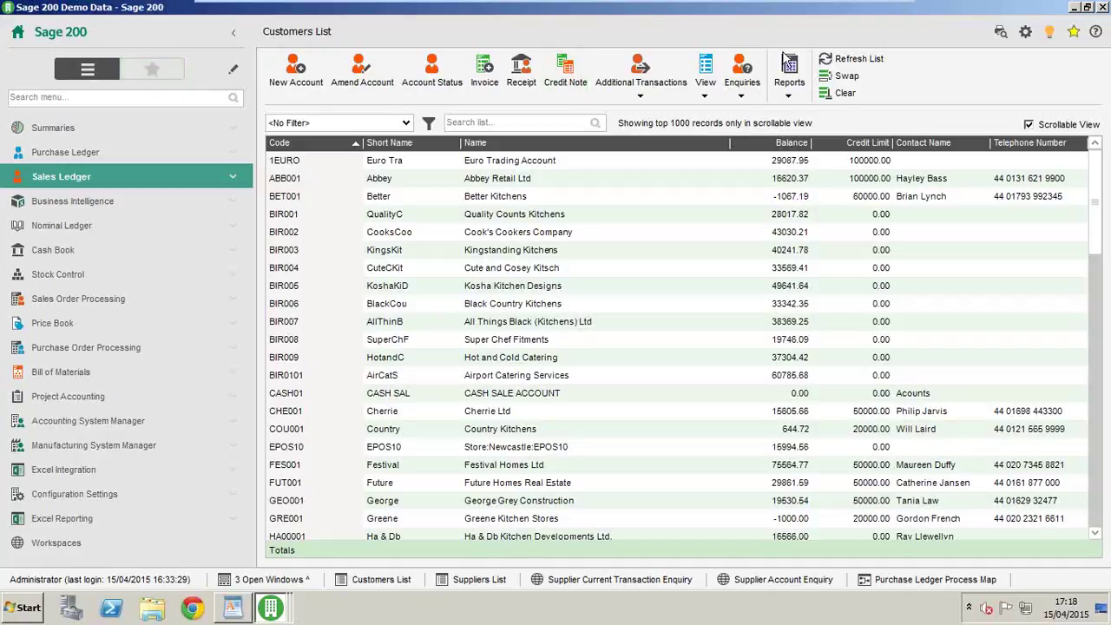
left_click(859, 60)
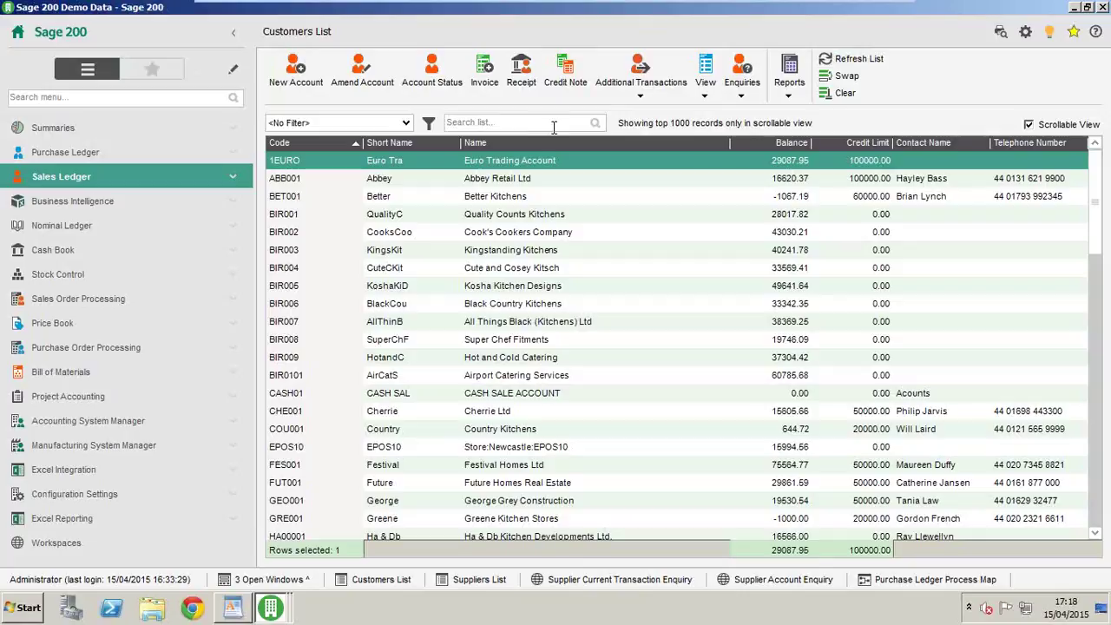
- Start a new Customers List filter, browse the columns offered for its condition, and discard it without saving
left_click(437, 127)
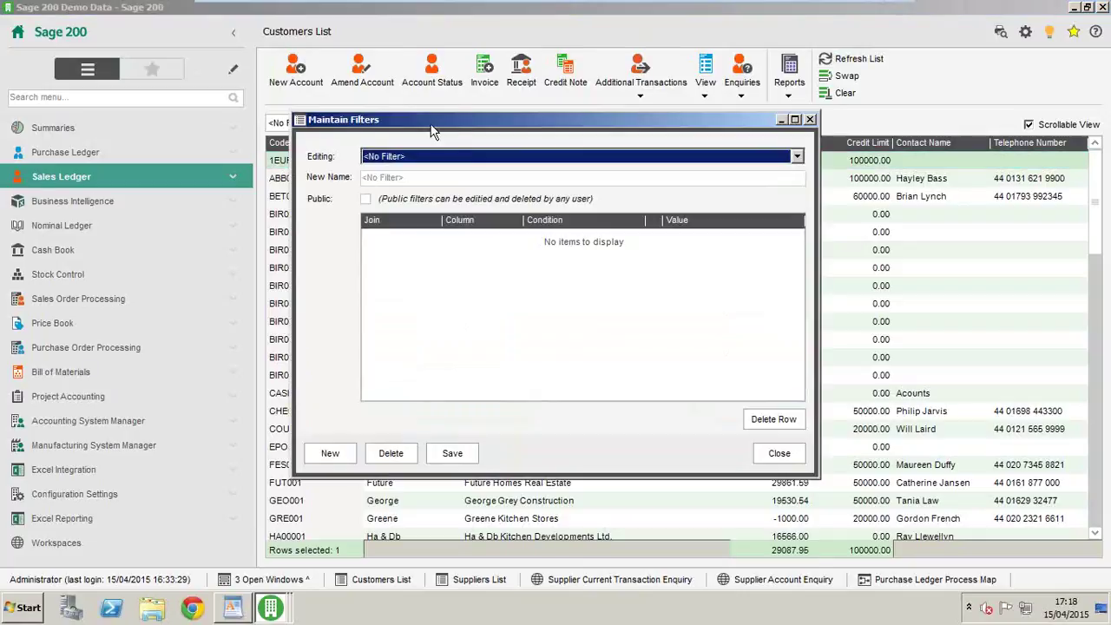
left_click(328, 454)
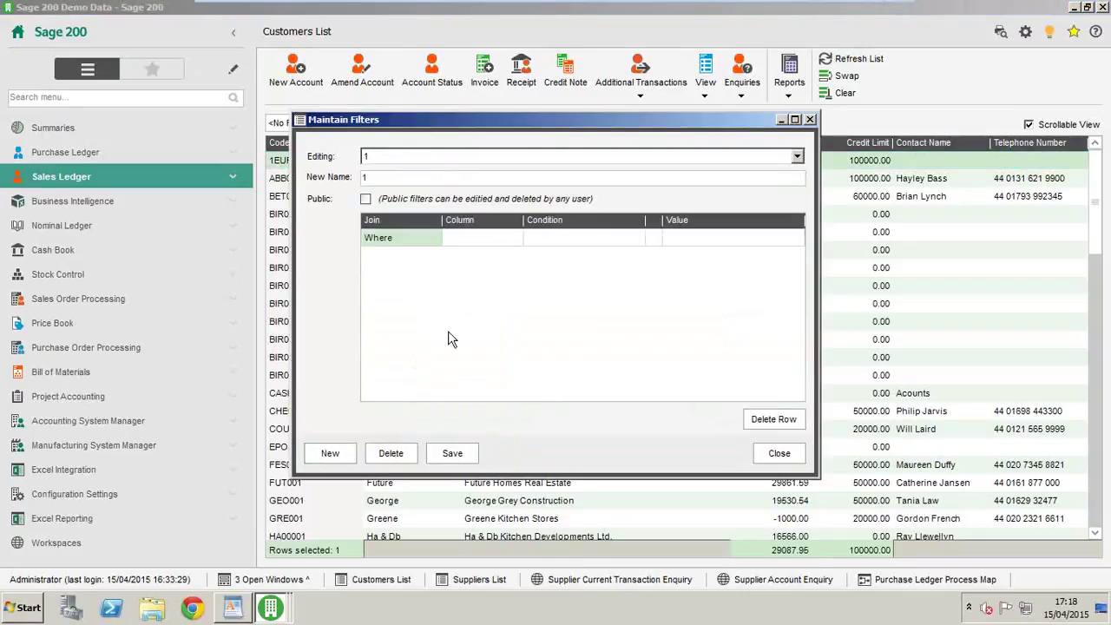
left_click(491, 237)
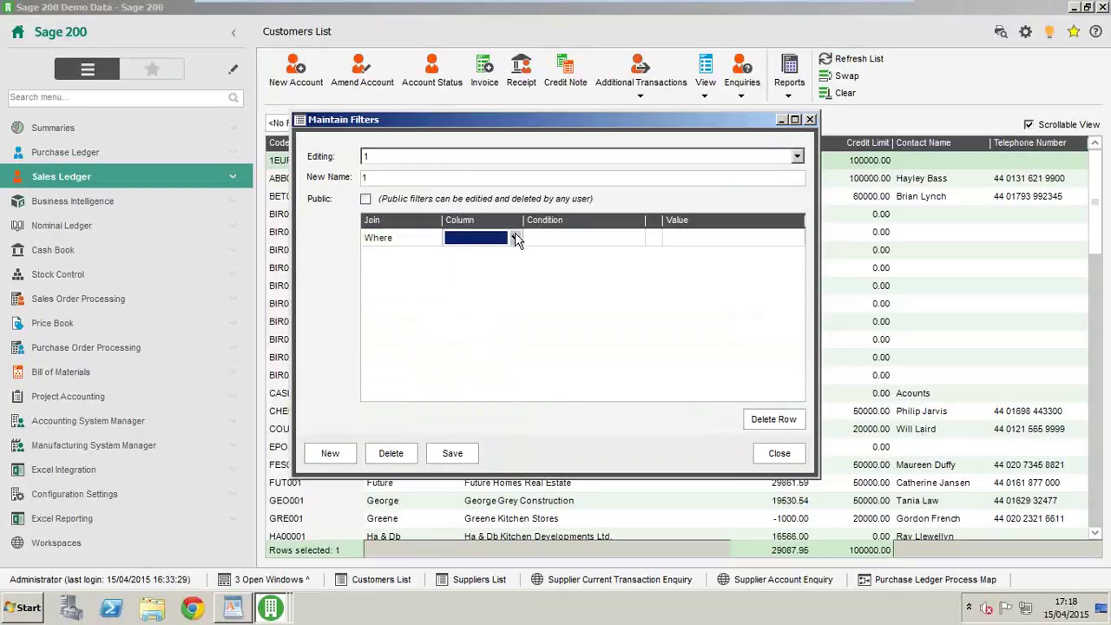
left_click(513, 237)
left_click(514, 486)
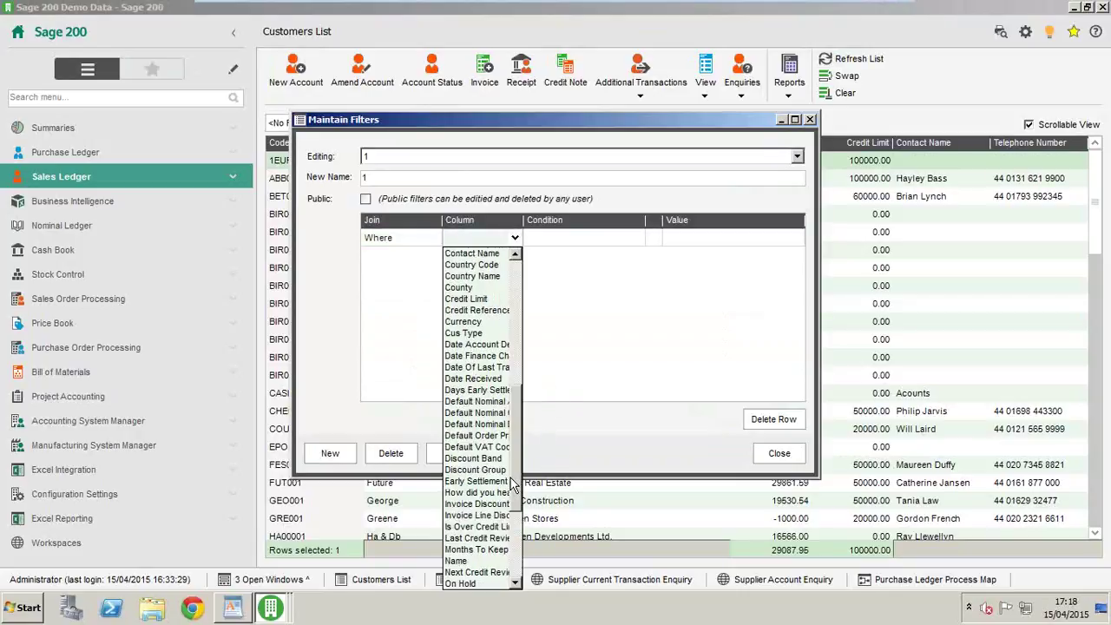
left_click(607, 382)
left_click(792, 418)
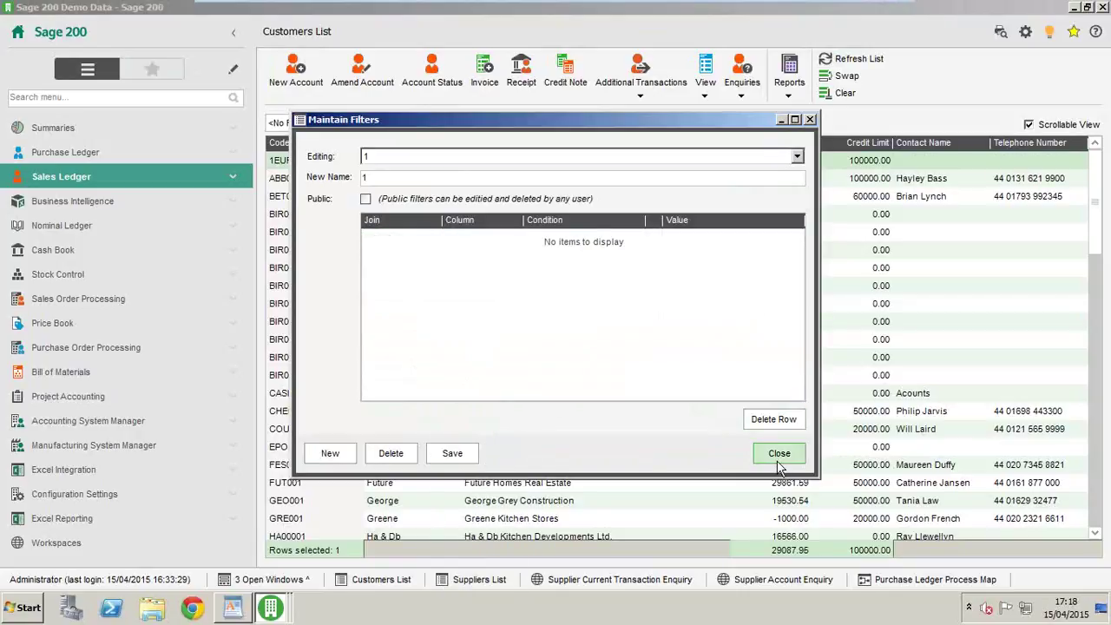
left_click(778, 452)
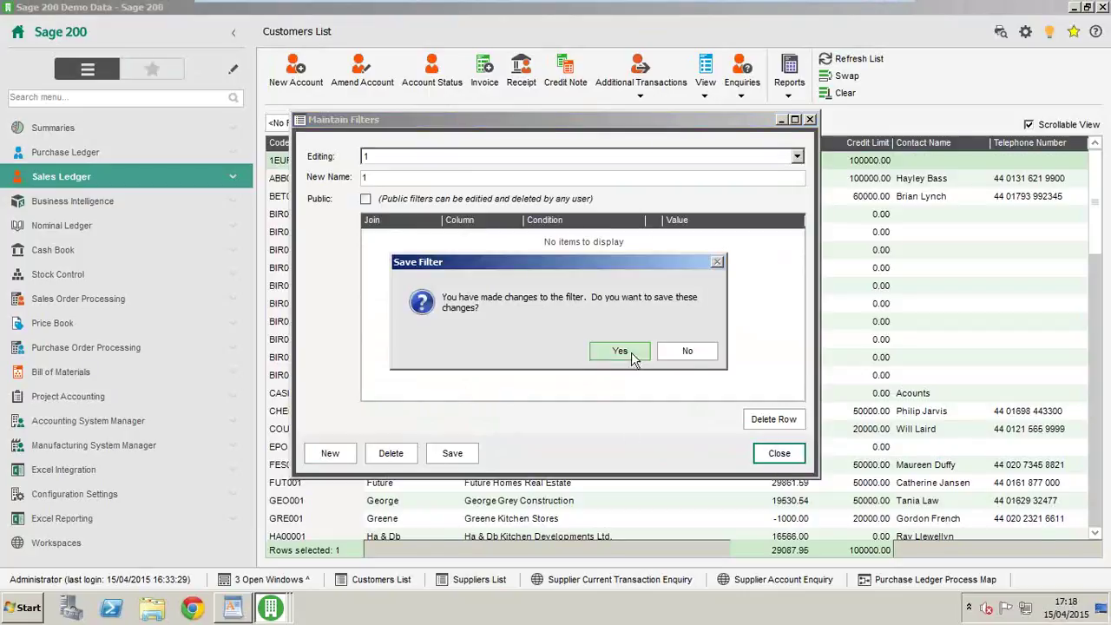
left_click(690, 353)
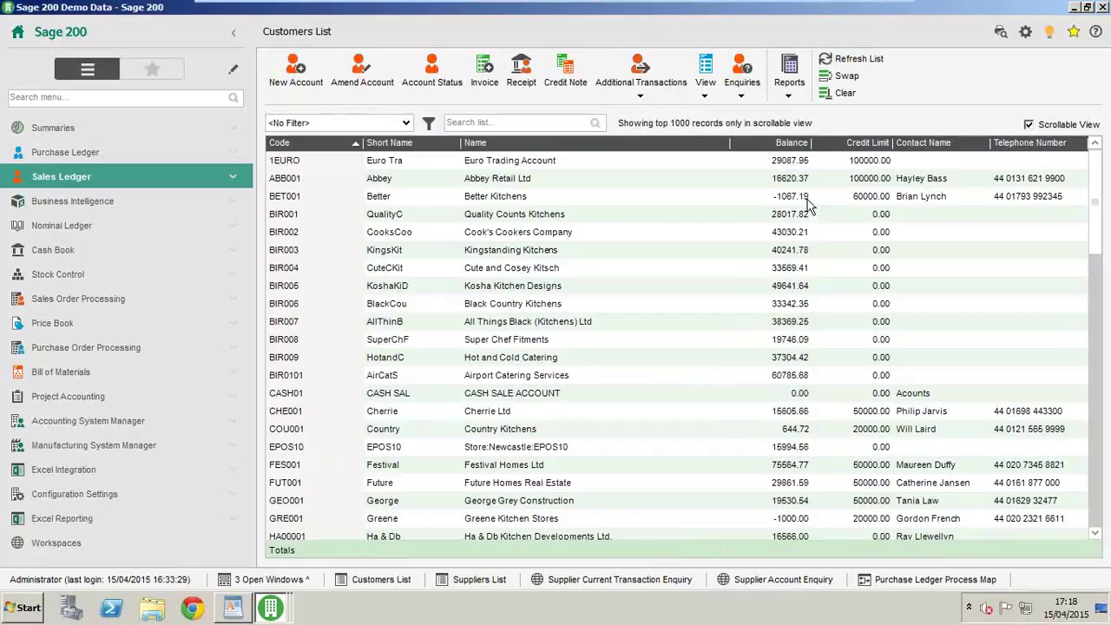
- Select the customers from Euro Trading Account to Cute and Cosey Kitsch and examine the available Enquiries and View options
left_click(777, 167)
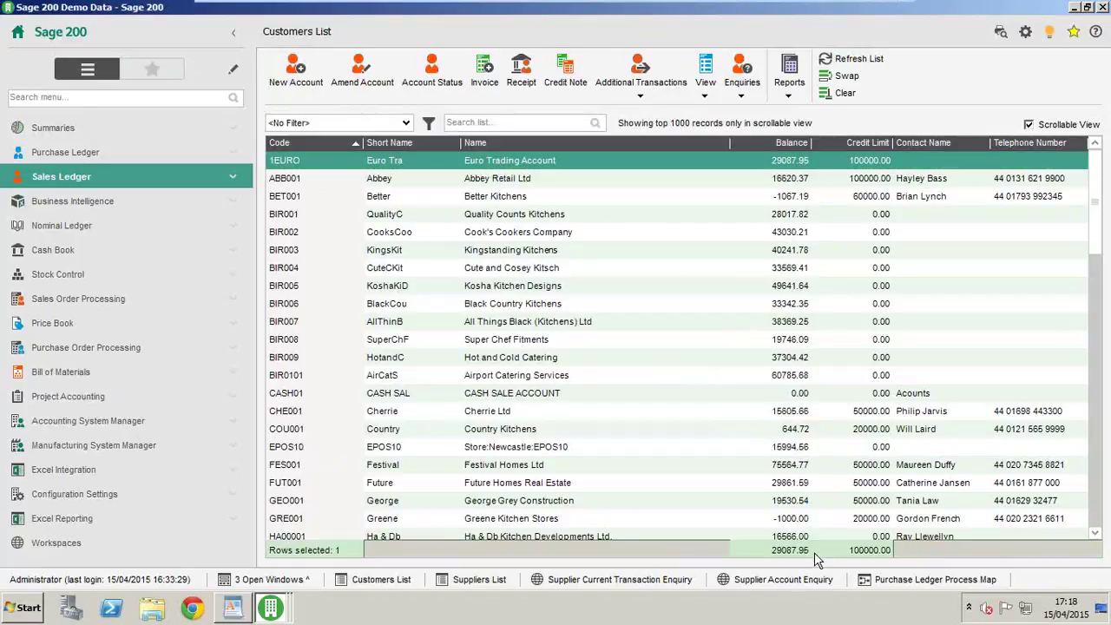
left_click_drag(728, 181, 729, 281)
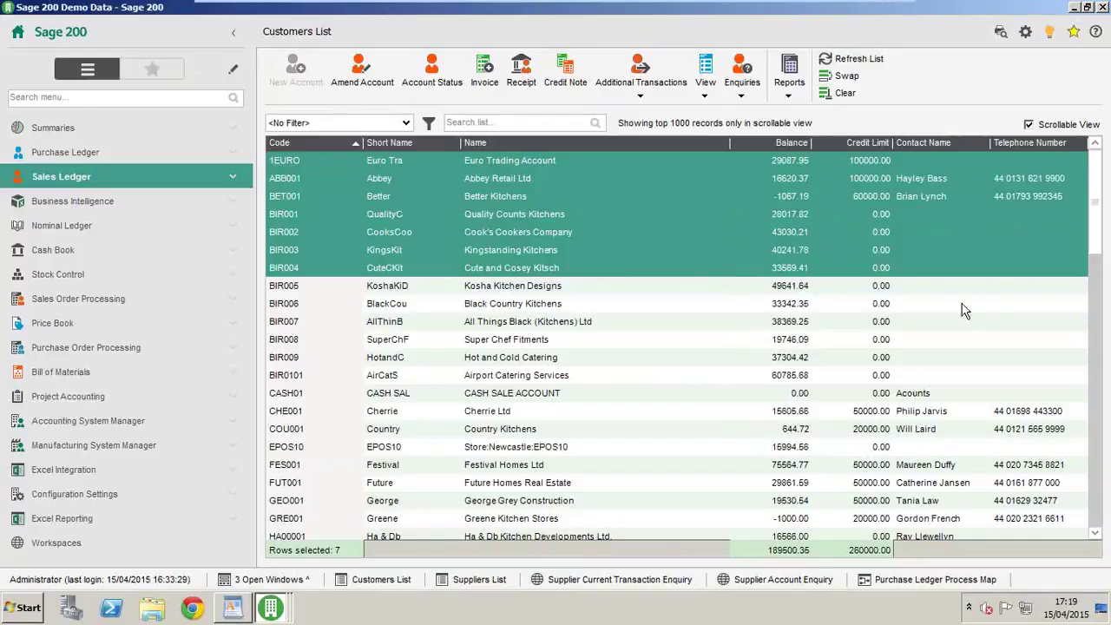
left_click(739, 96)
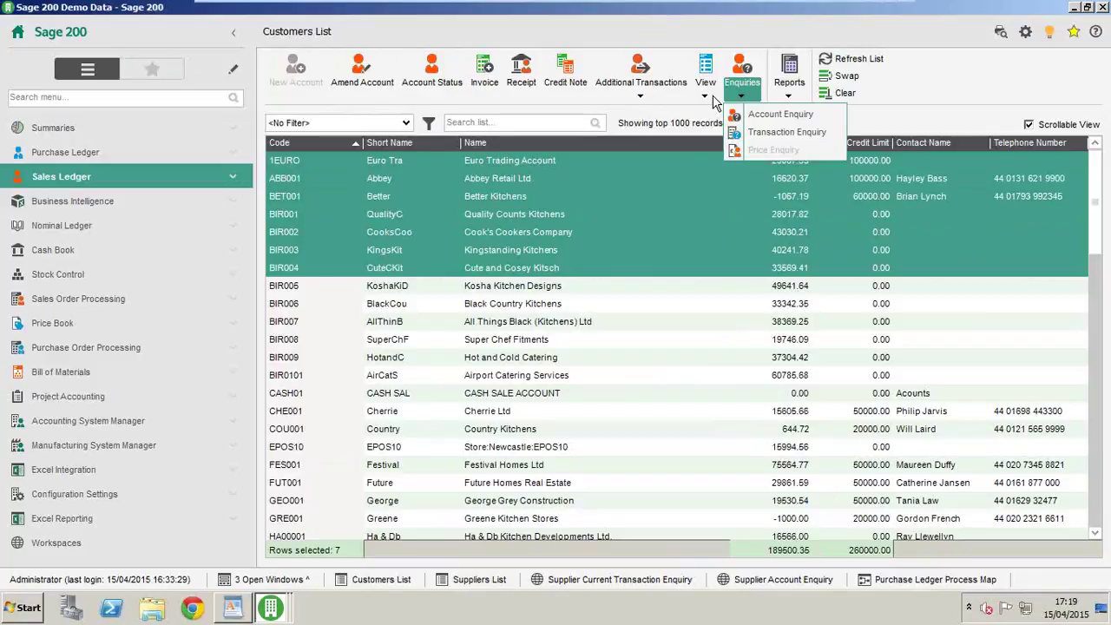
left_click(710, 99)
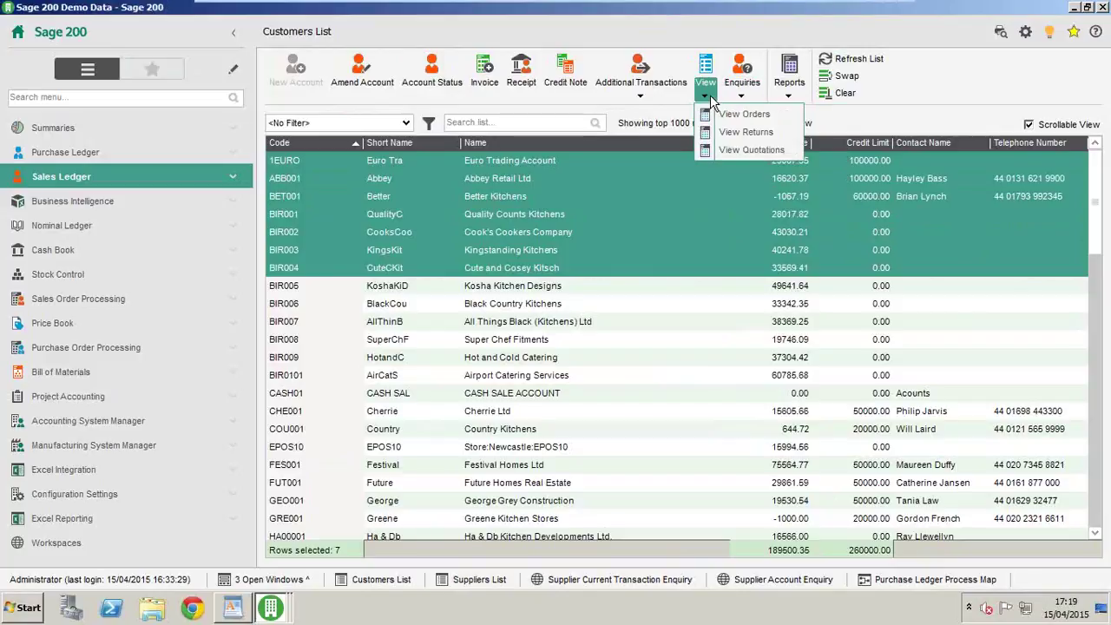
- Expand Sales Ledger in the menu, along with its Sales Enquiries and Enter Transactions folders
left_click(20, 184)
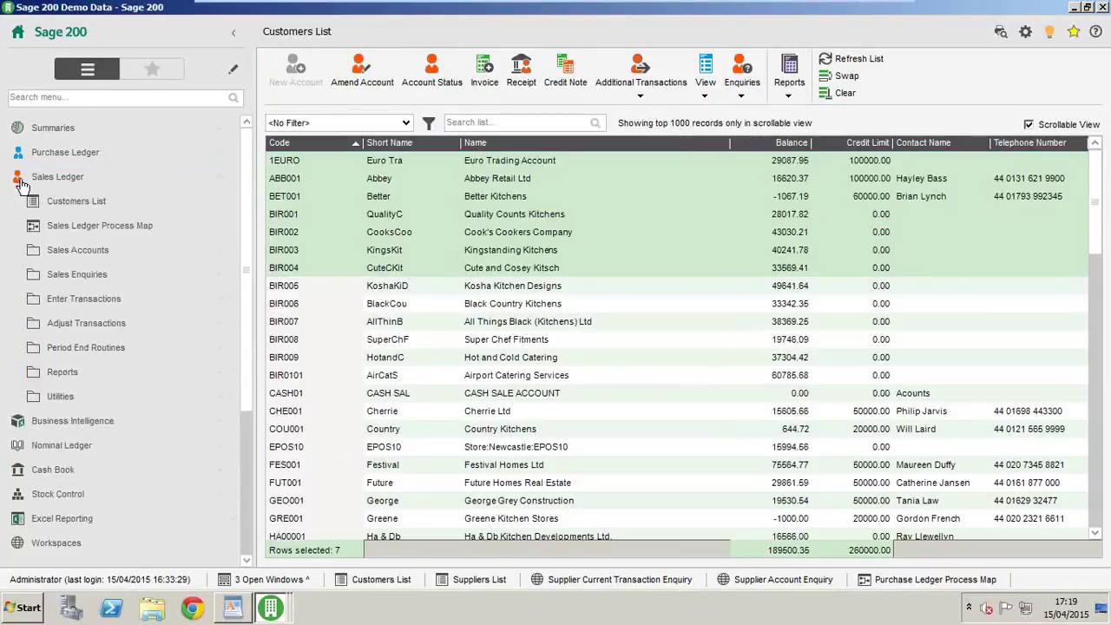
left_click(102, 279)
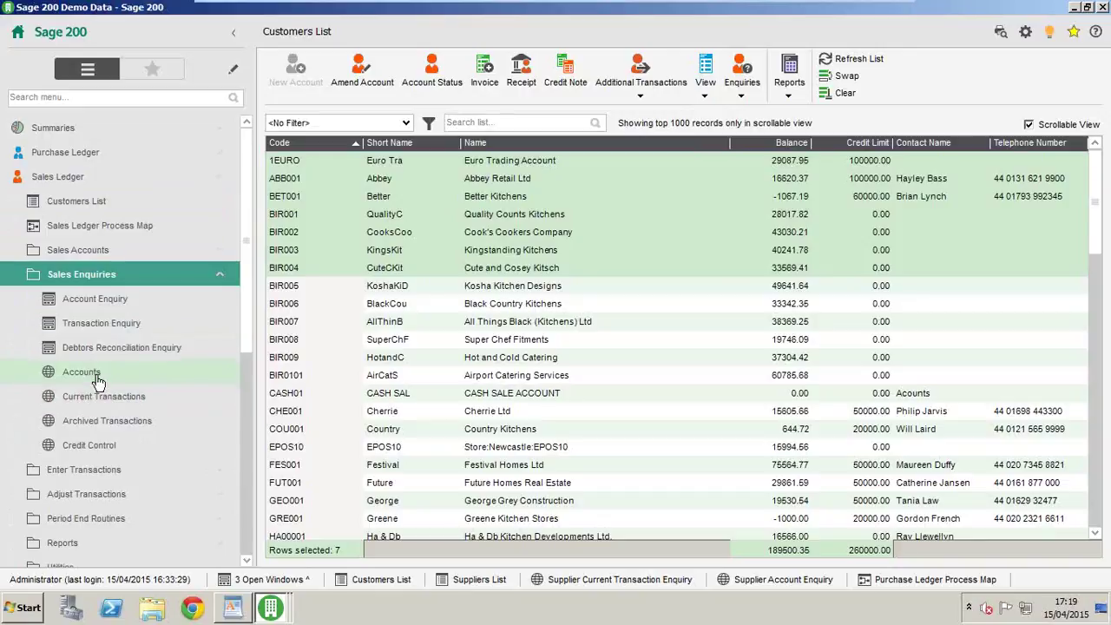
left_click(113, 470)
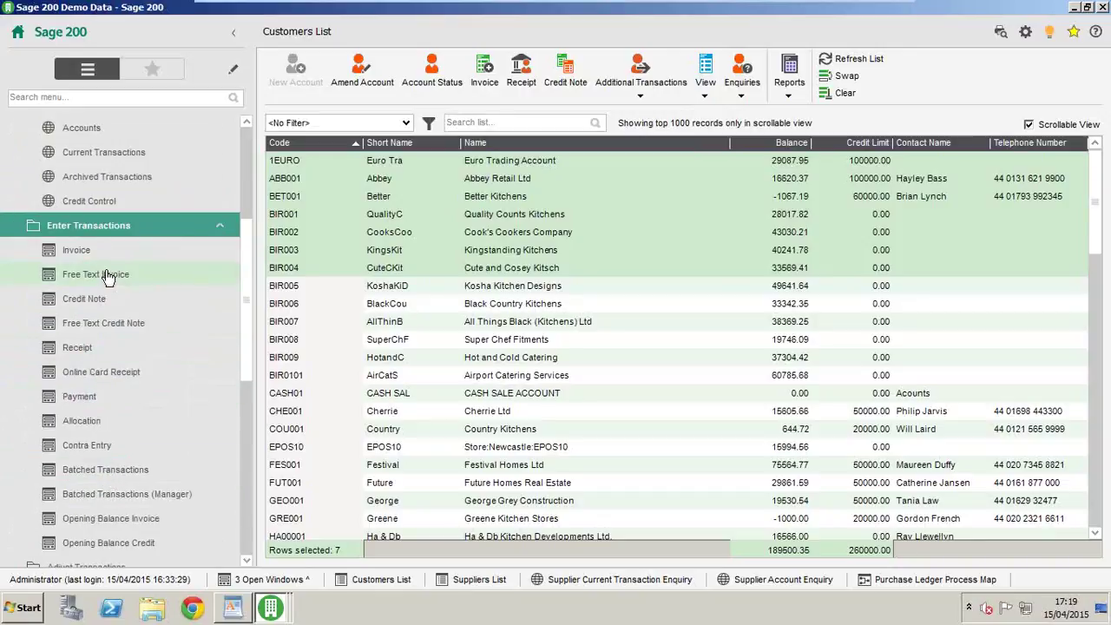
- Start a sales invoice for Better Kitchens, view its entry form, and close it without saving
left_click(87, 251)
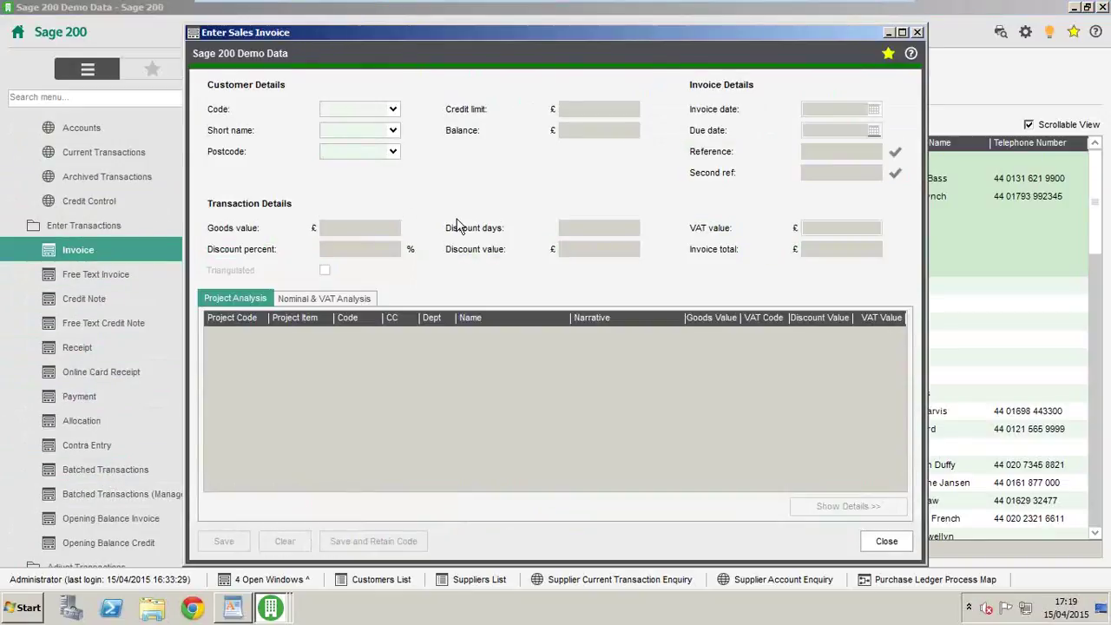
left_click(393, 109)
left_click(391, 171)
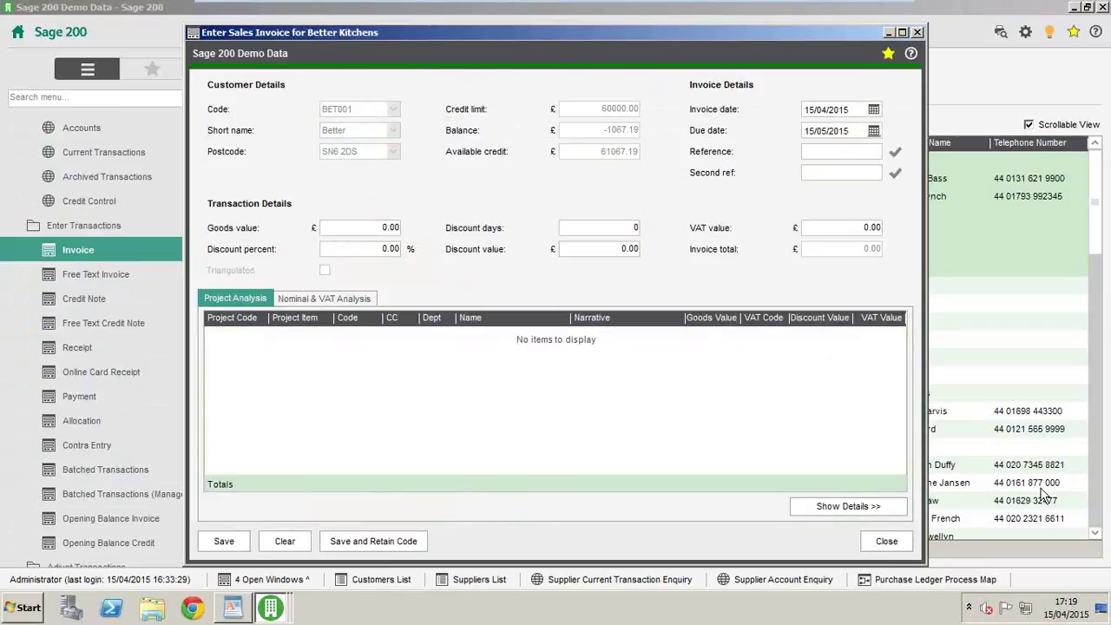
left_click(885, 541)
left_click(640, 364)
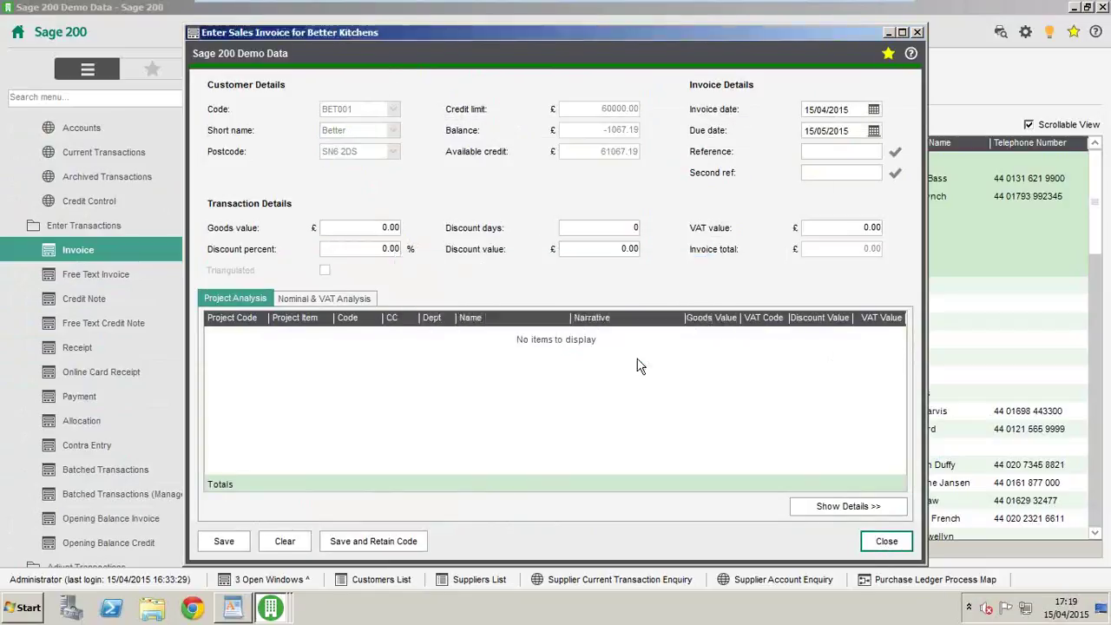
left_click_drag(116, 299, 112, 304)
- Start a free text invoice for Abbey Retail Ltd with the line description "djkhkajhjj 6000 characters", and discard it without saving
left_click(106, 277)
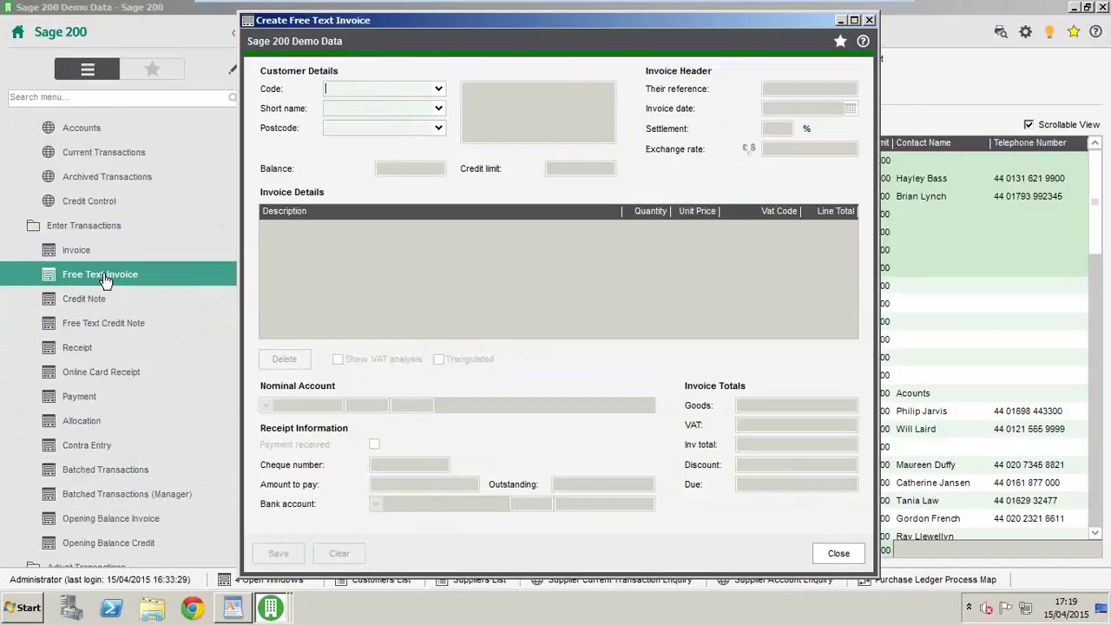
left_click(438, 90)
left_click(424, 136)
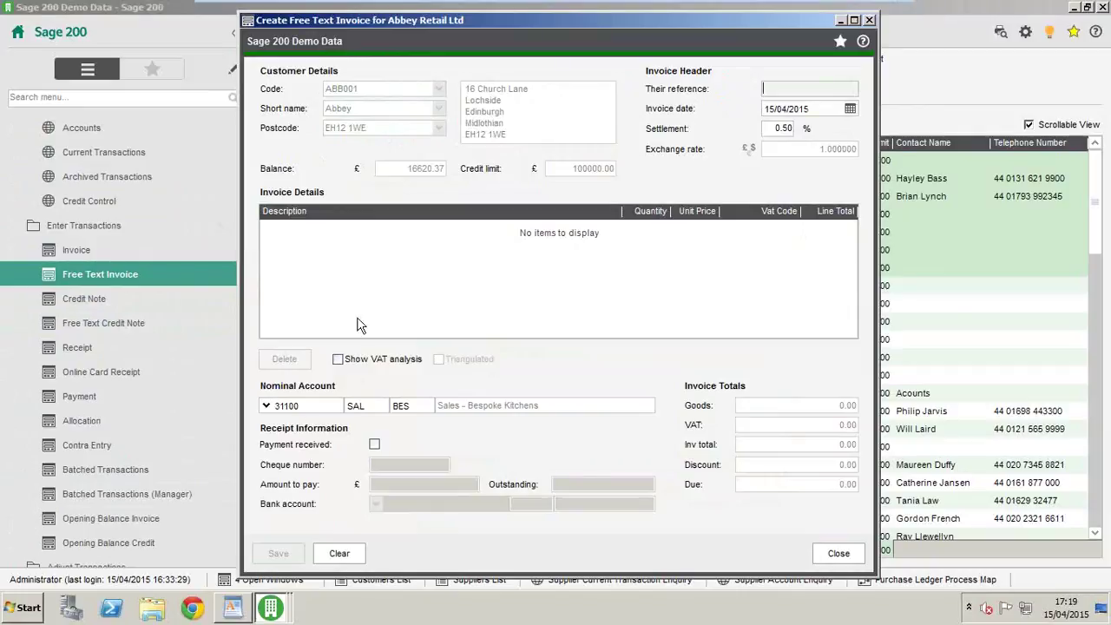
left_click(377, 287)
type("djkhk")
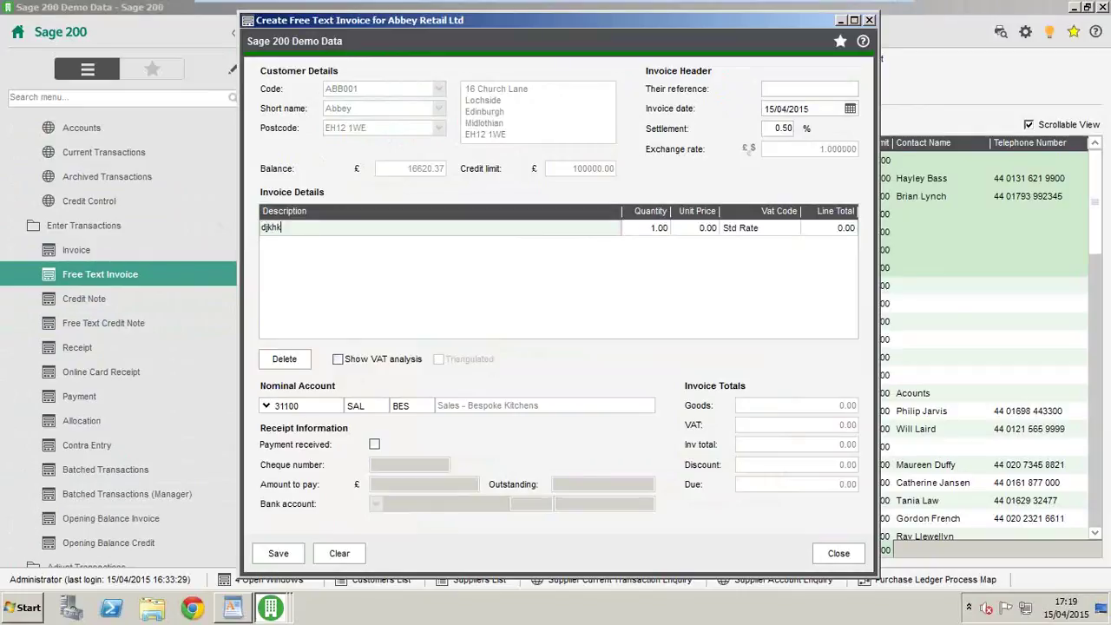
type("ajhjj 6000 characters")
left_click(838, 553)
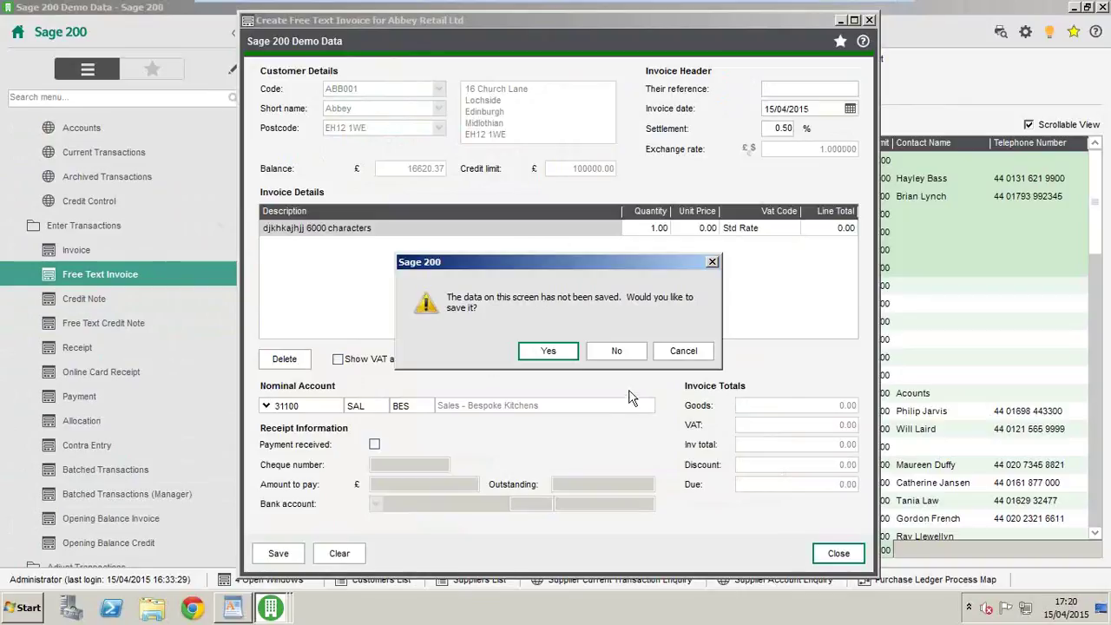
left_click(618, 354)
- Collapse Enter Transactions and Sales Enquiries in the menu, and view the entries under Project Accounting before collapsing it
left_click(26, 234)
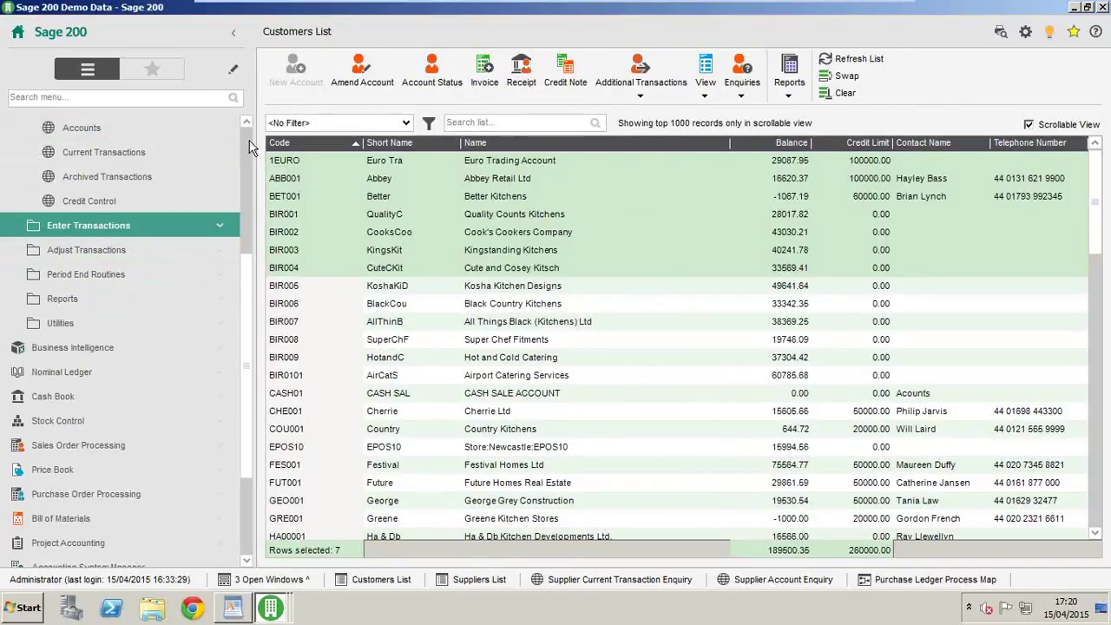
scroll(251, 148, "up", 5)
left_click(79, 274)
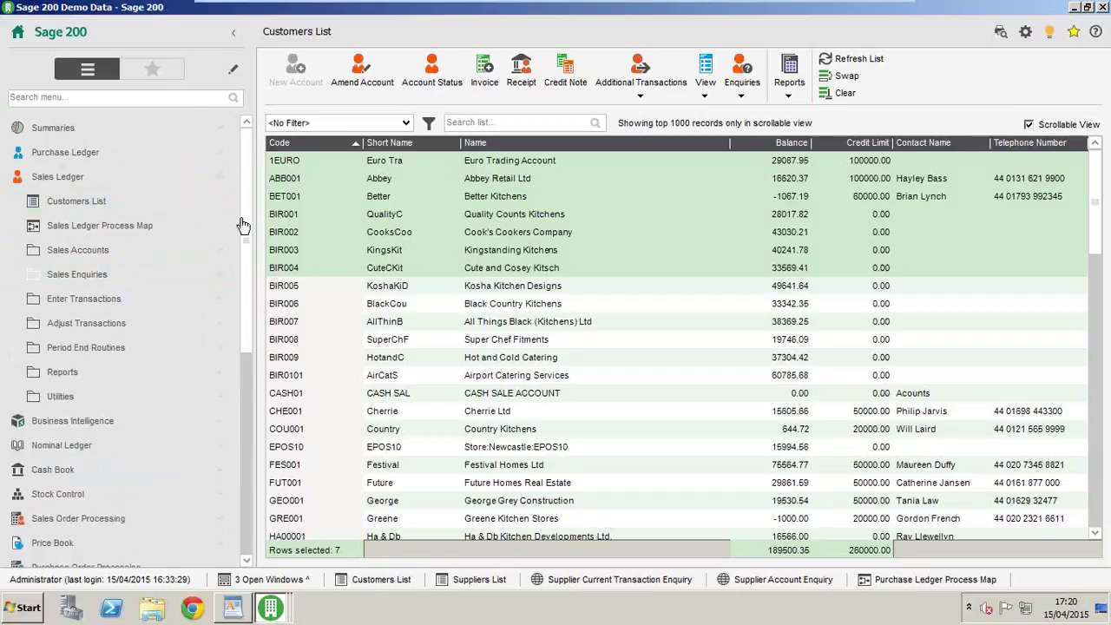
scroll(98, 433, "down", 5)
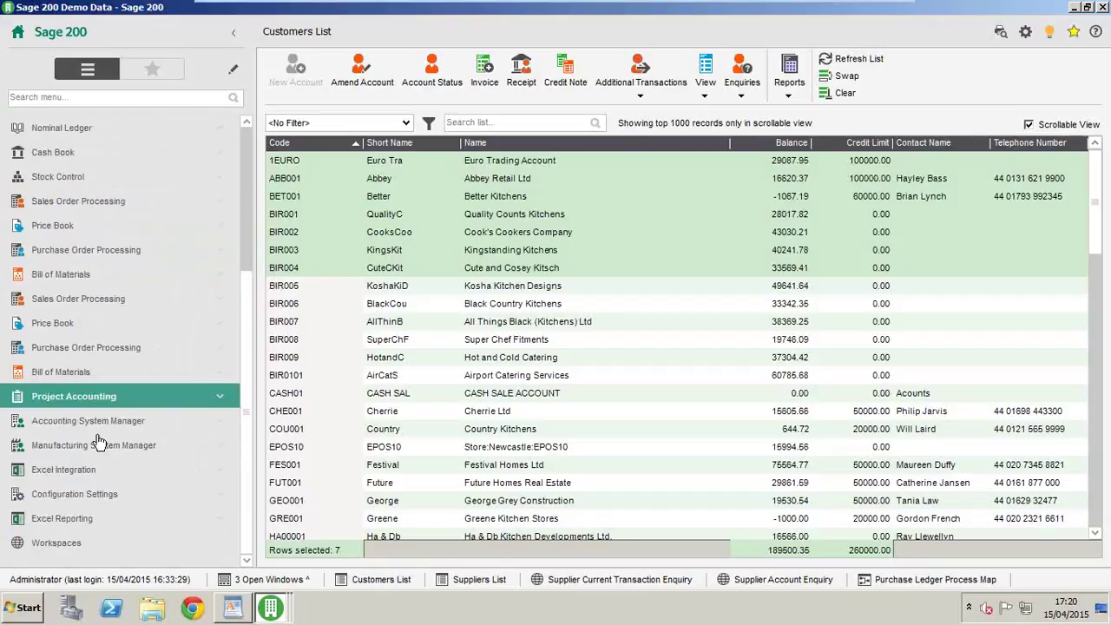
left_click(62, 396)
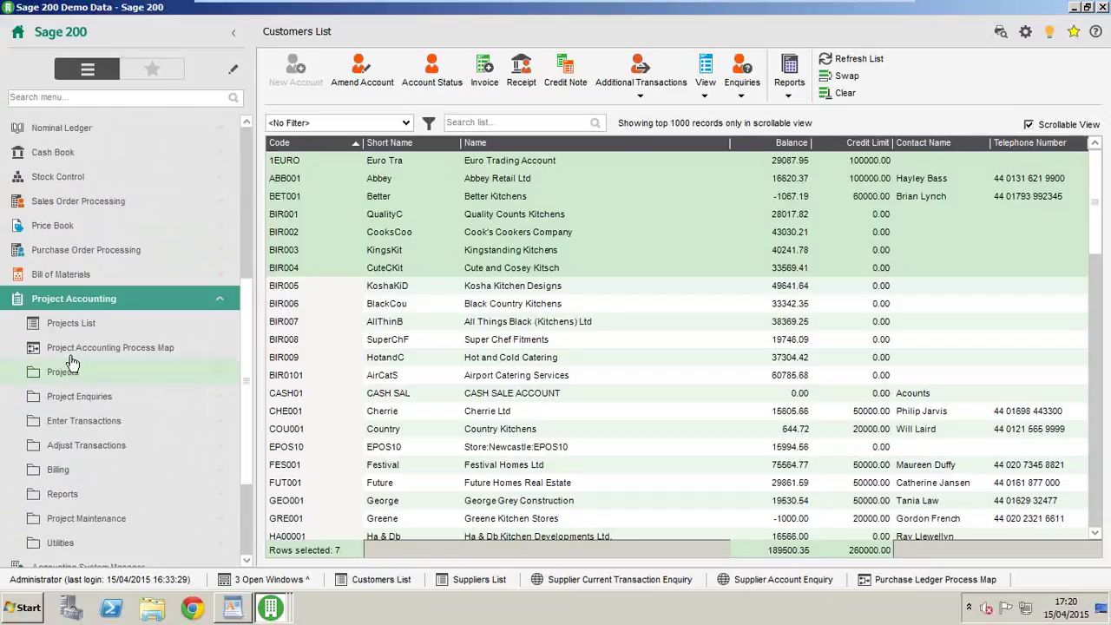
left_click(68, 299)
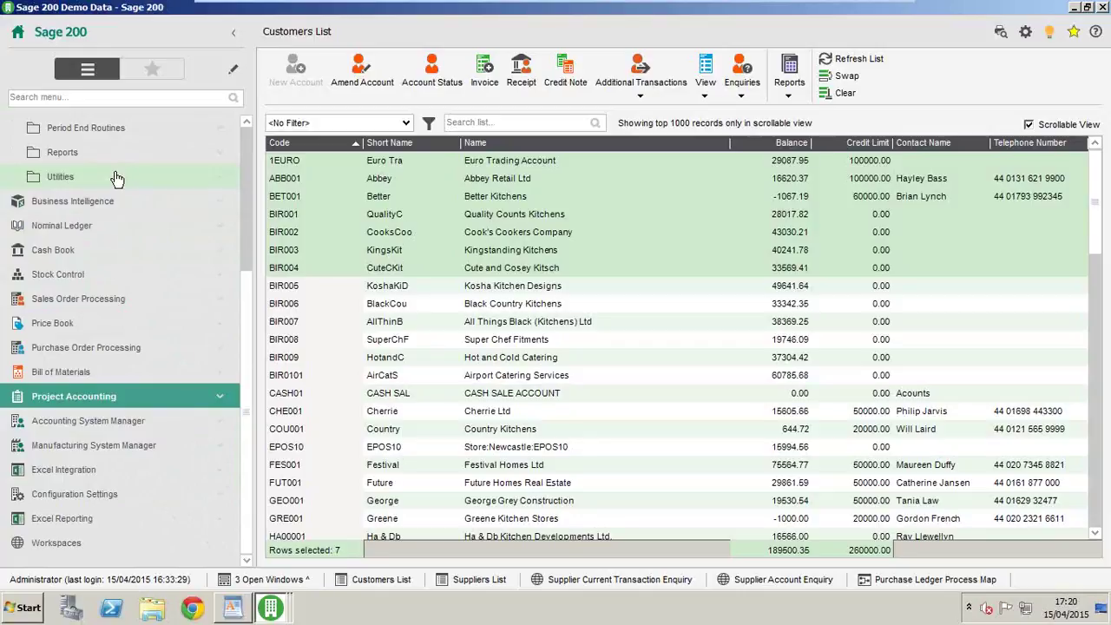
- Open the Nominal Ledger's Current Transactions List and select the Cost of Sales - Labour INS row dated 25/09/2014
left_click(87, 227)
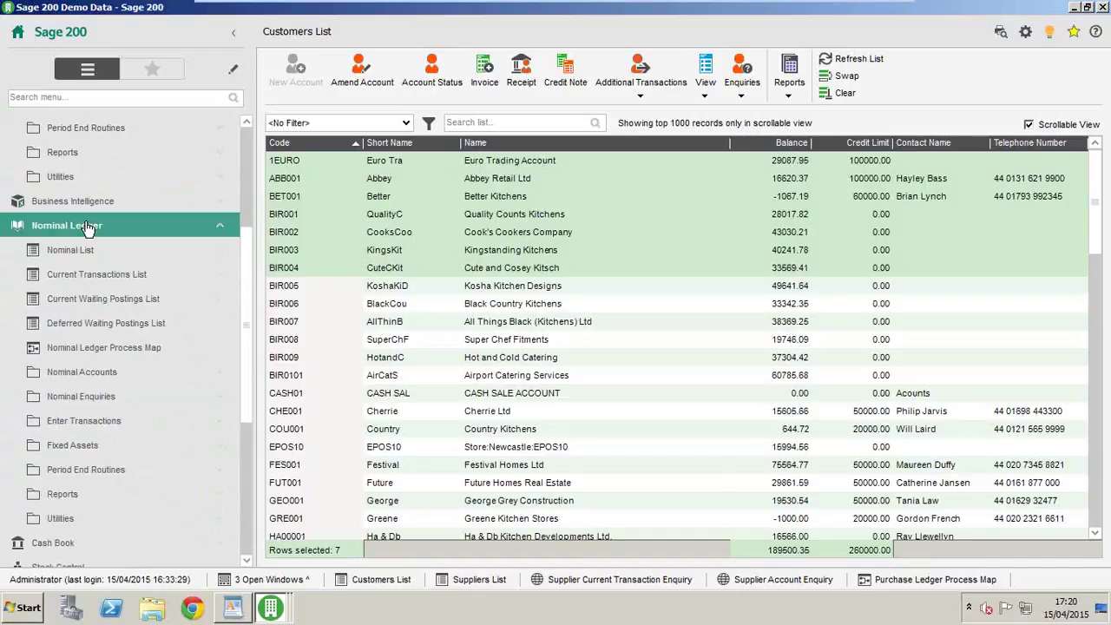
left_click(122, 274)
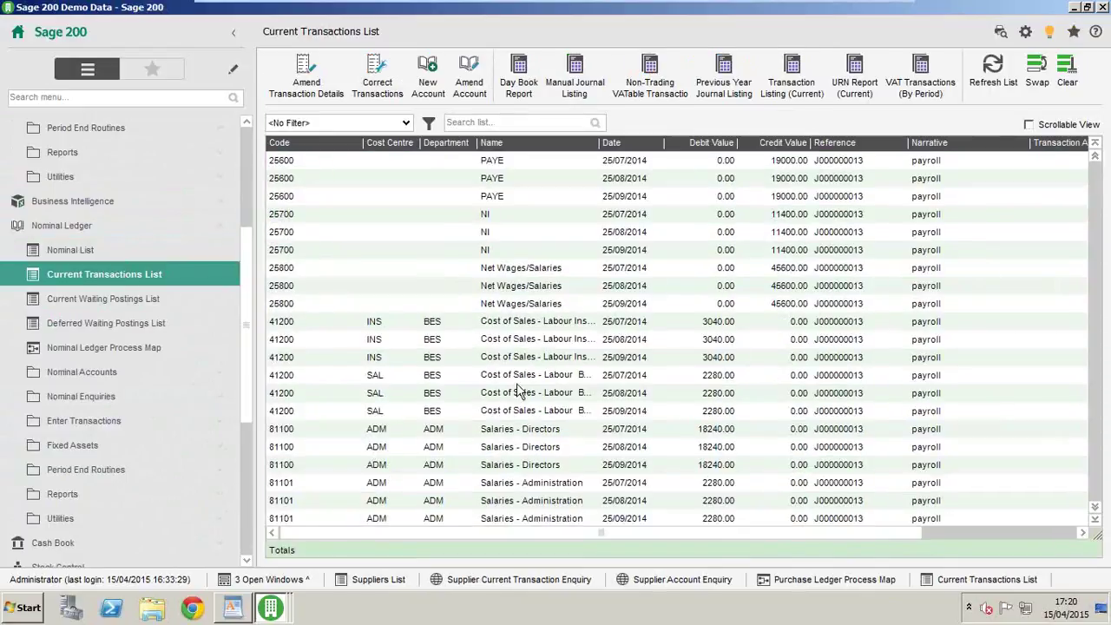
left_click(444, 356)
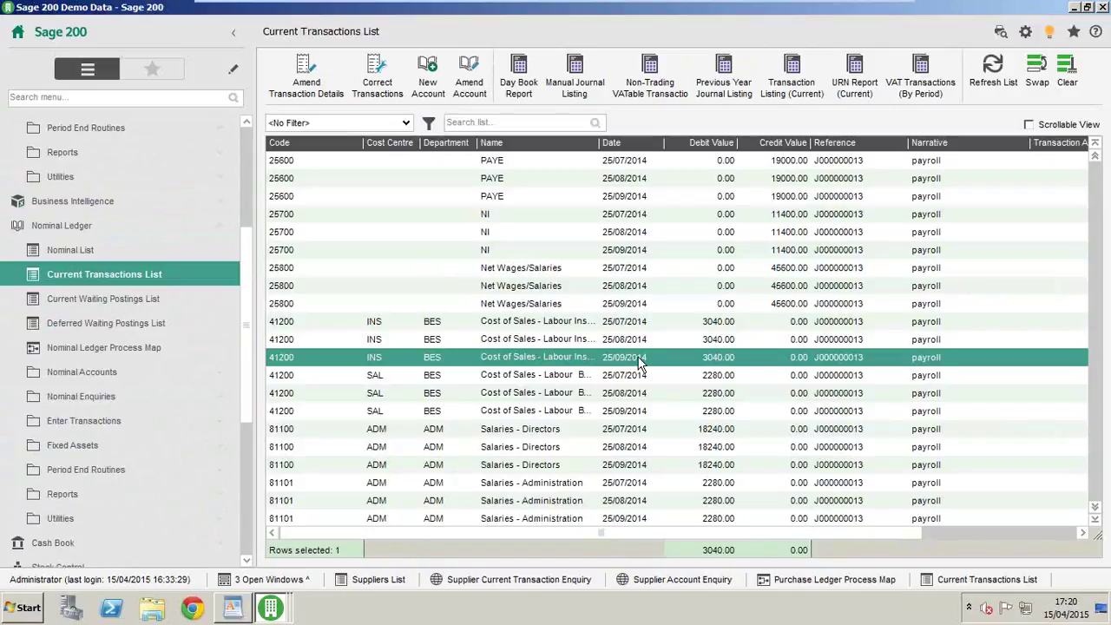
- View the Correct Transactions form for the Net Wages/Salaries posting dated 25/09/2014 and close it
left_click(581, 300)
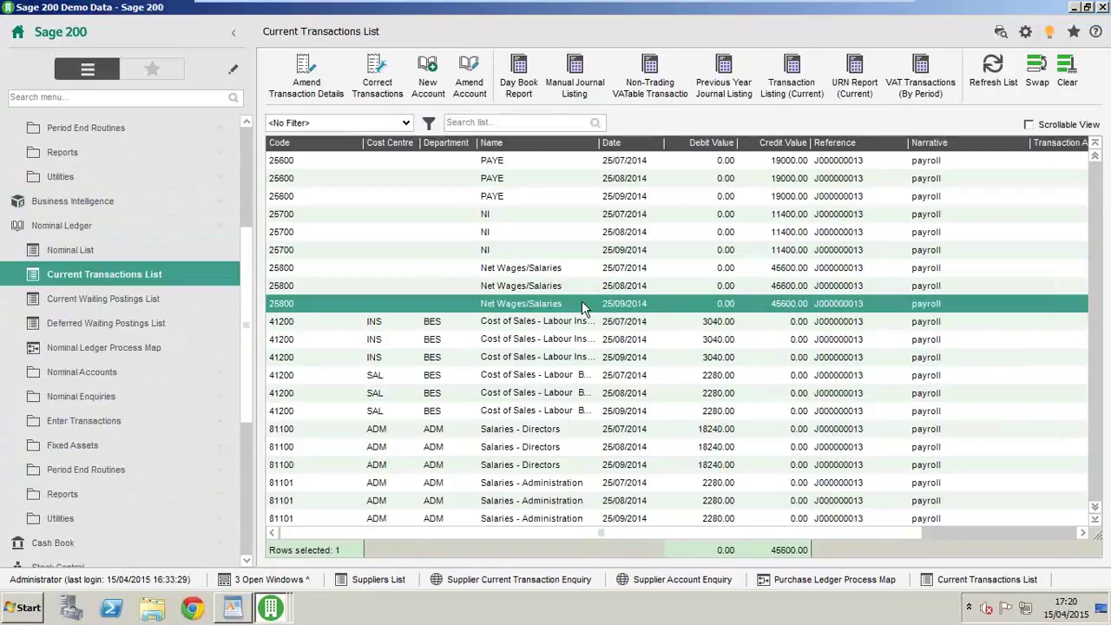
right_click(582, 300)
mouse_move(621, 318)
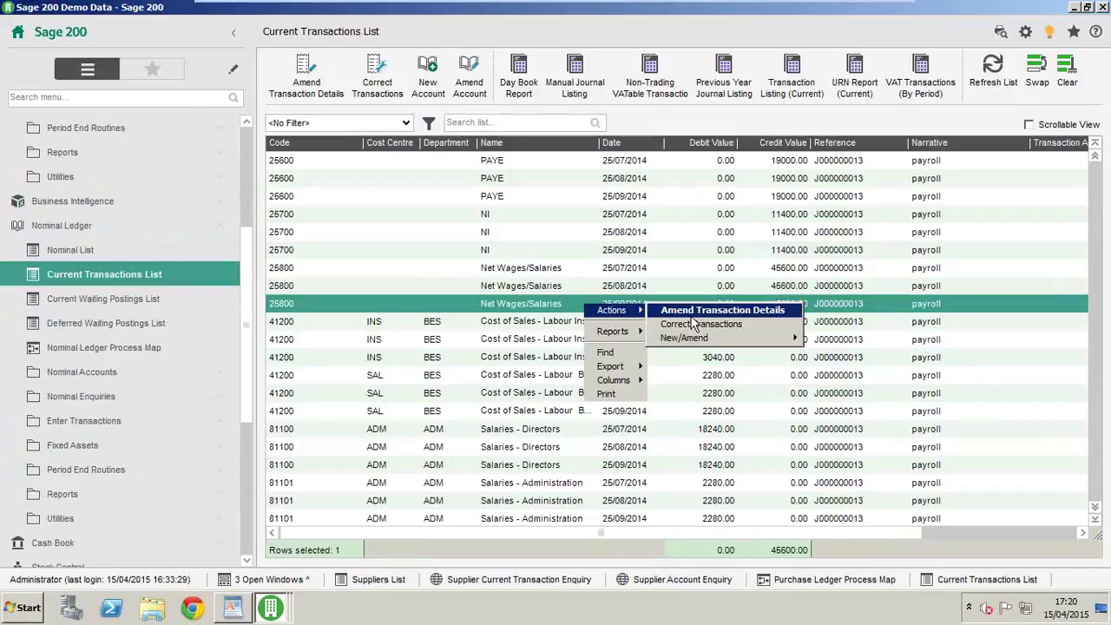
left_click(691, 324)
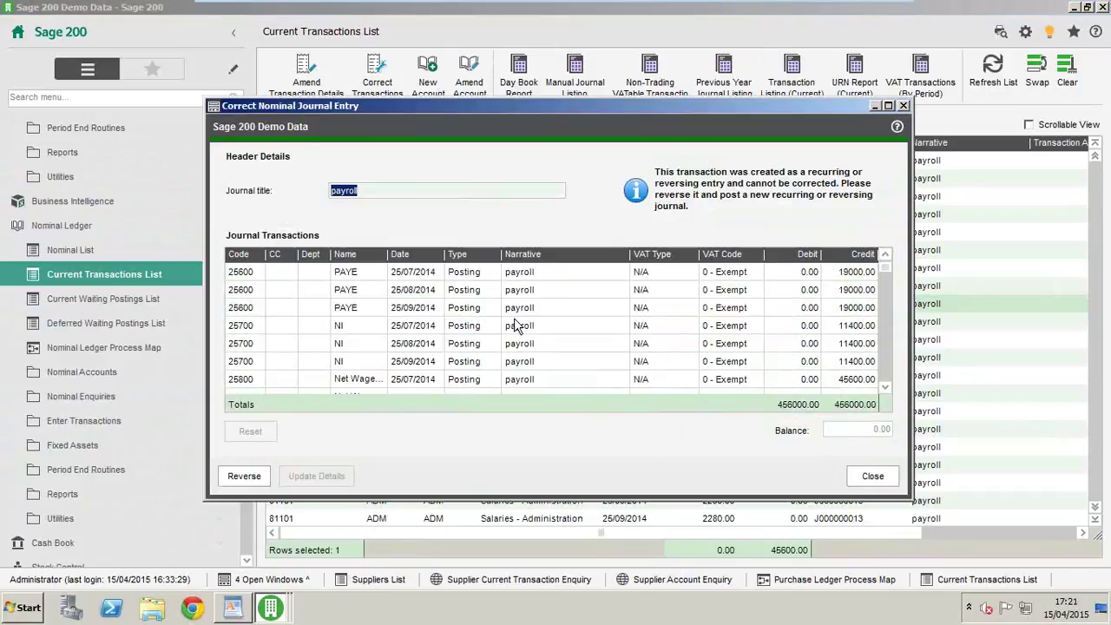
left_click(295, 274)
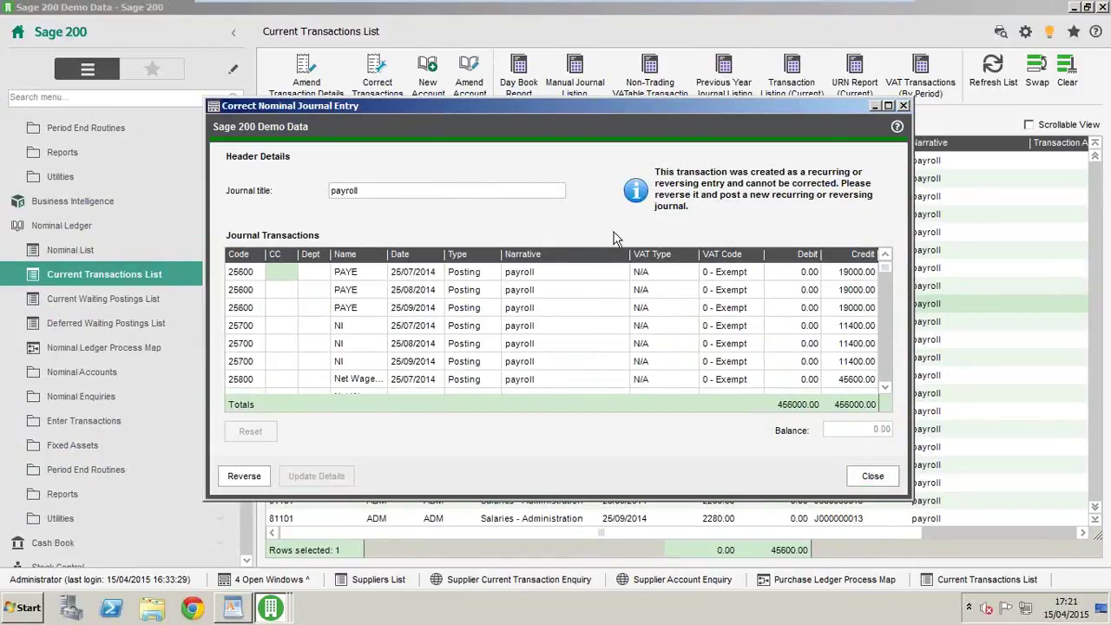
left_click(873, 478)
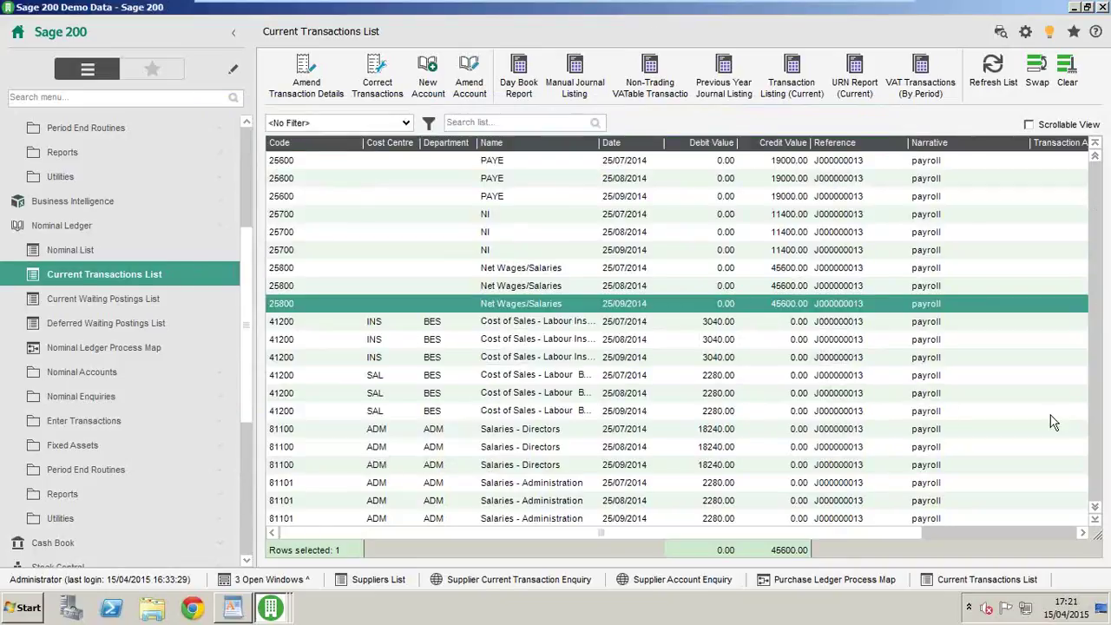
- View the Amend Transaction Details form for the Rent & Rates - Rent posting dated 28/07/2014, and close it without changes
left_click(1095, 508)
left_click(1095, 508)
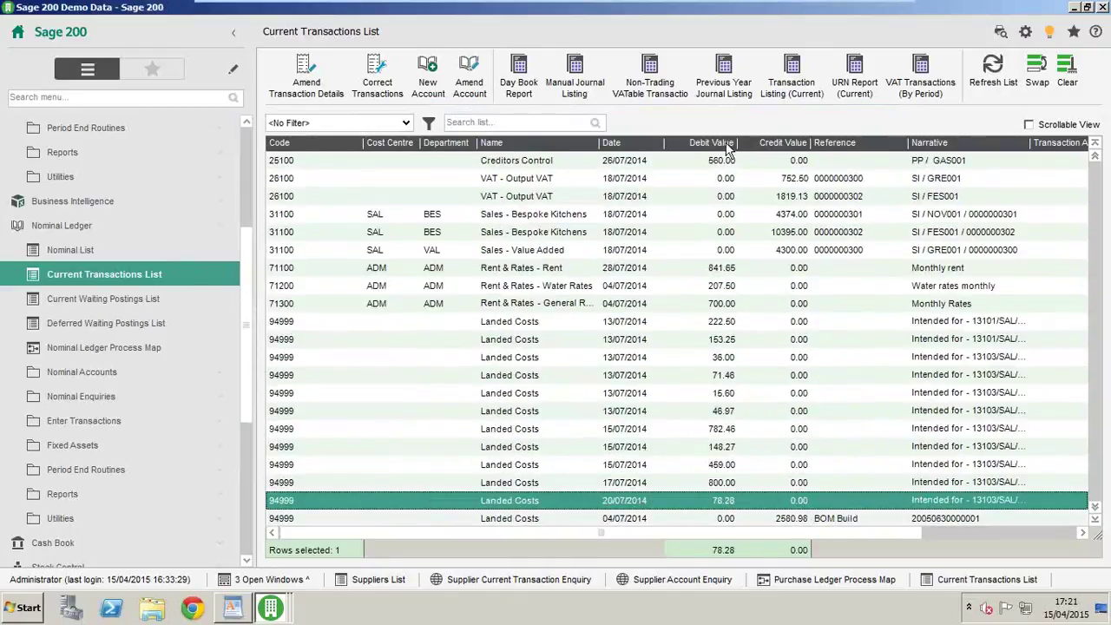
left_click(665, 269)
right_click(663, 271)
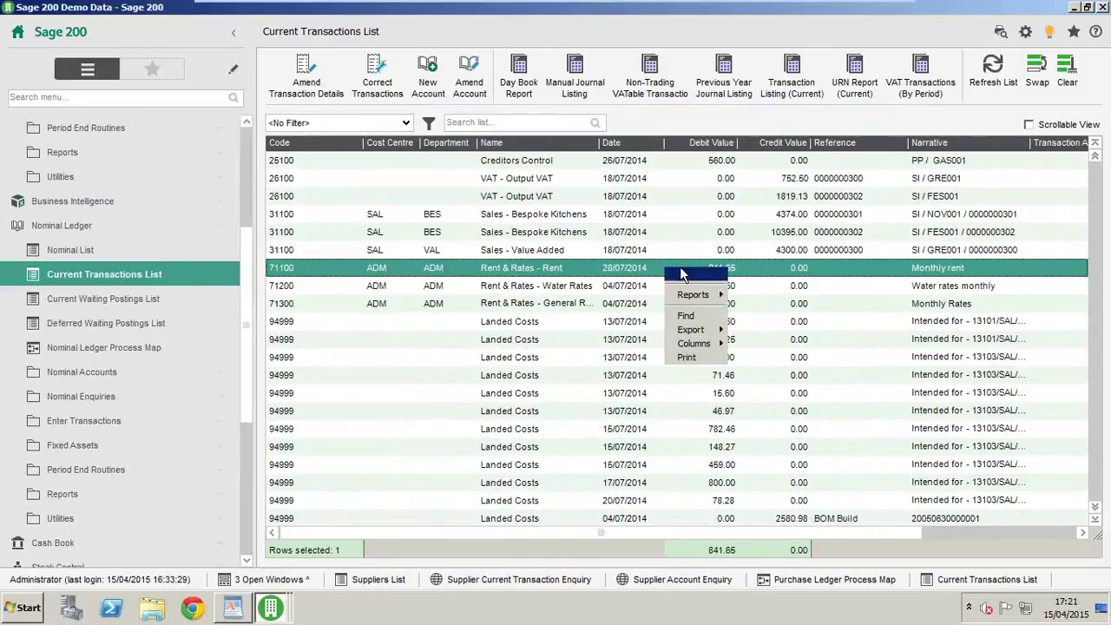
mouse_move(680, 271)
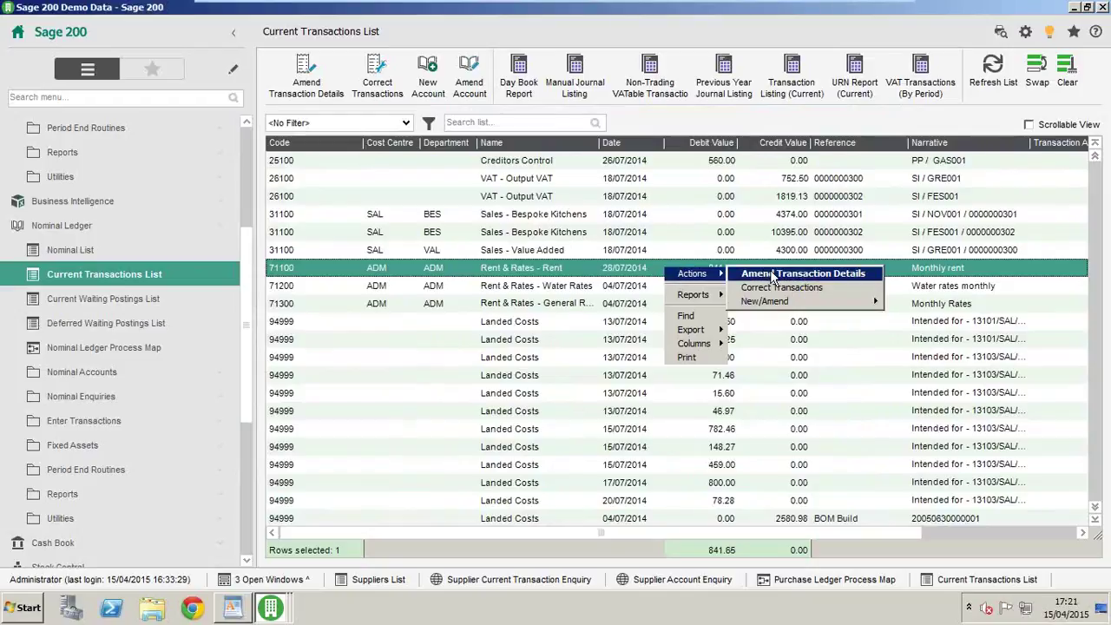
left_click(771, 274)
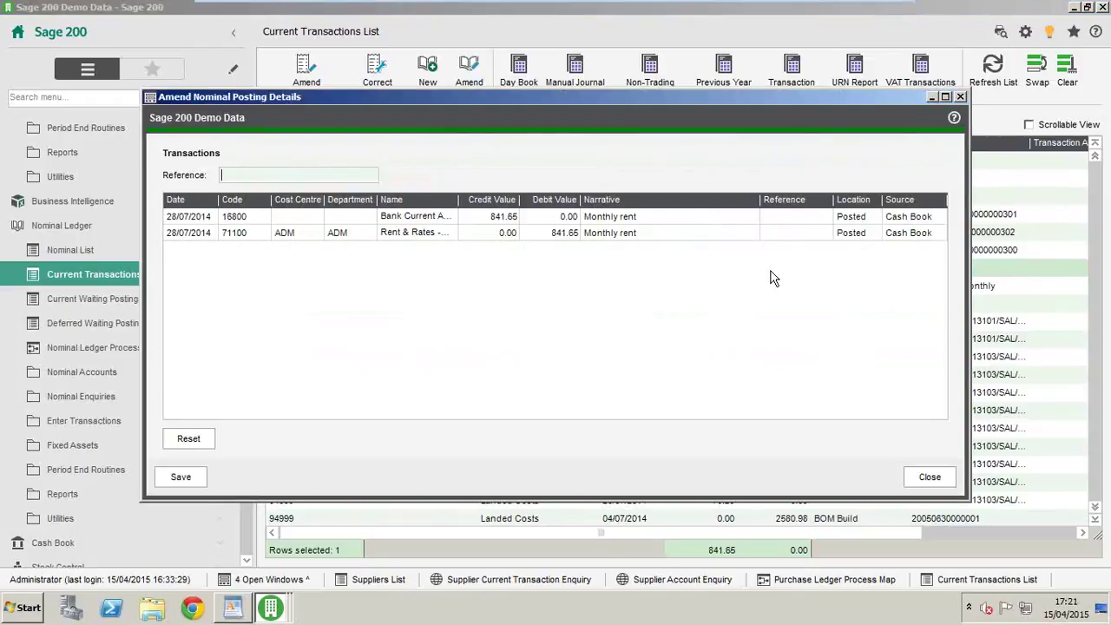
left_click(655, 230)
left_click(231, 218)
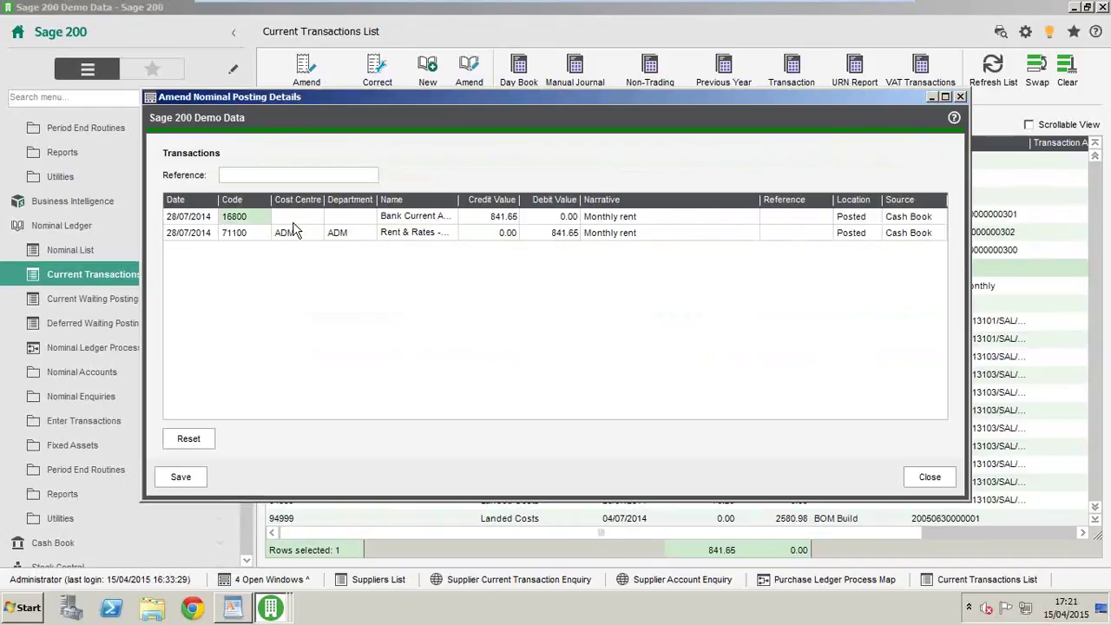
left_click(931, 478)
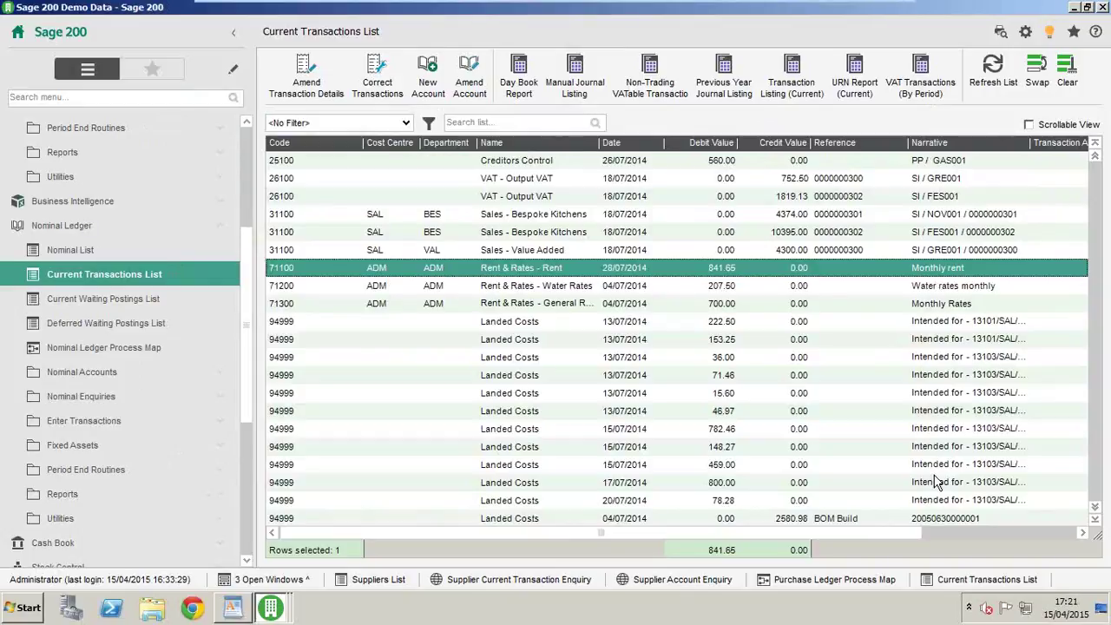
- Collapse Nominal Ledger and Sales Ledger in the navigation menu
mouse_move(853, 10)
left_click(33, 227)
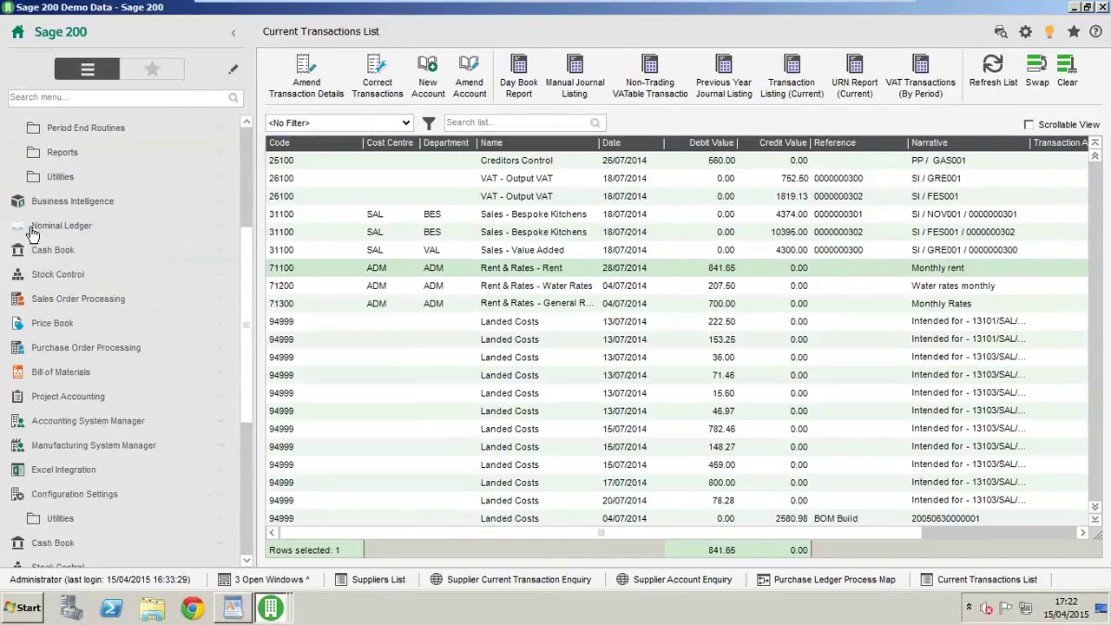
scroll(130, 217, "up", 3)
left_click(46, 185)
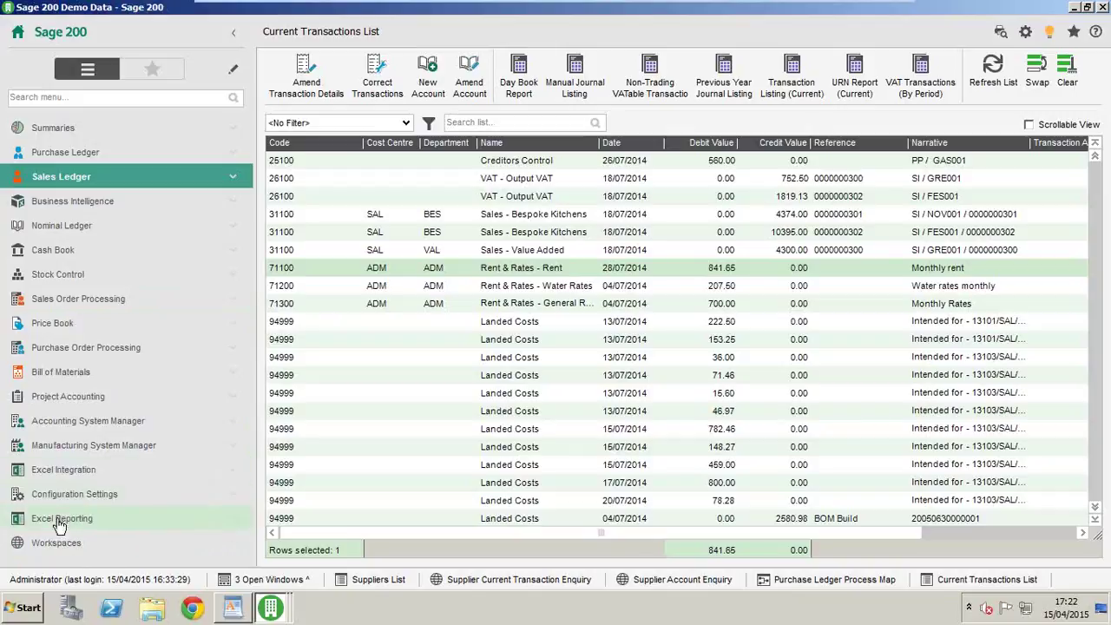
- Open the Fixed Assets List from the Fixed Assets section of the Nominal Ledger
left_click(60, 224)
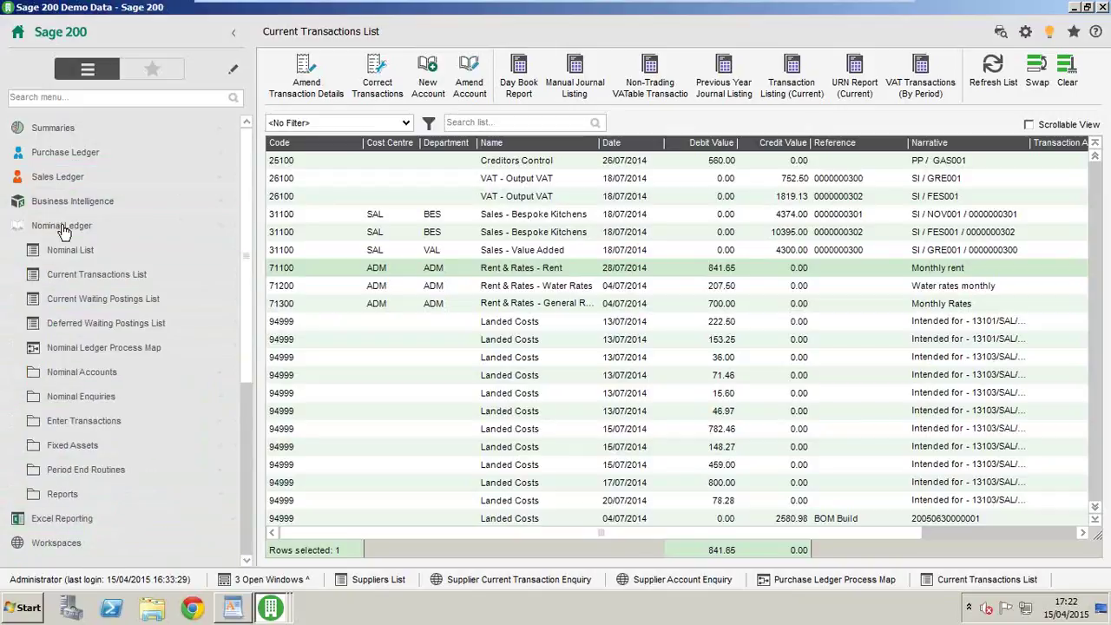
left_click(83, 450)
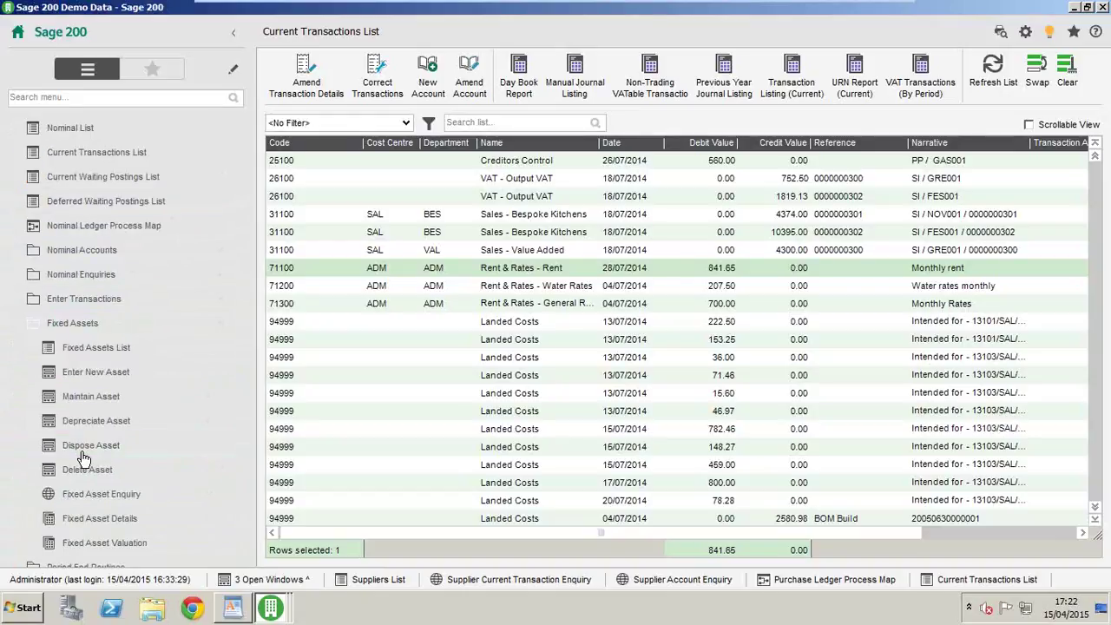
left_click(117, 351)
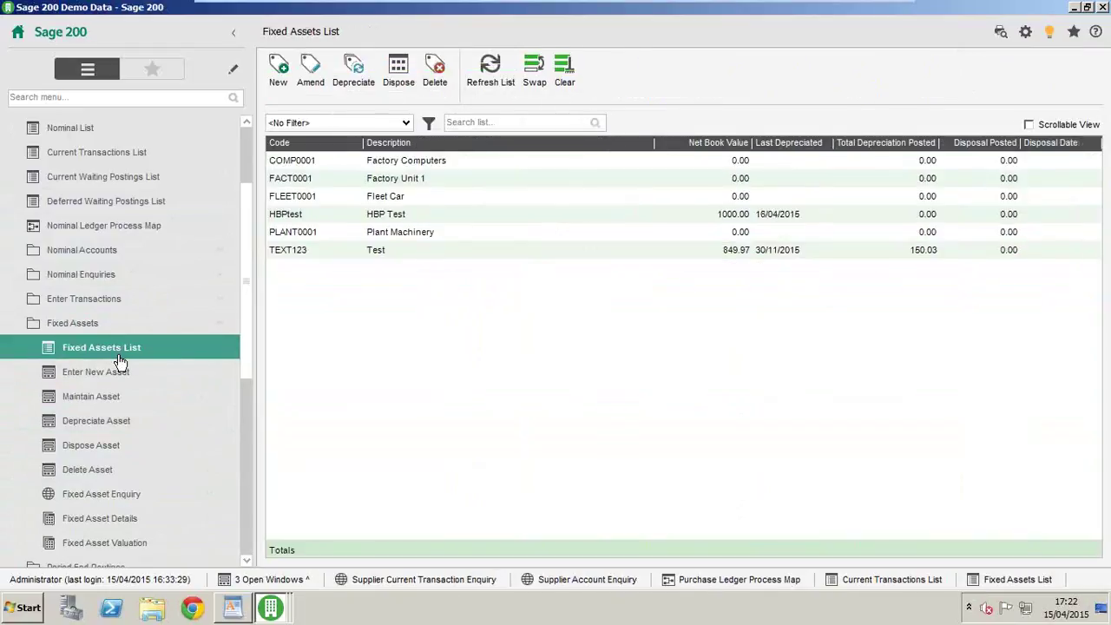
- Start a new fixed asset with the code "hbp assets", the description "hbp" and an initial value of 100.00
left_click(277, 67)
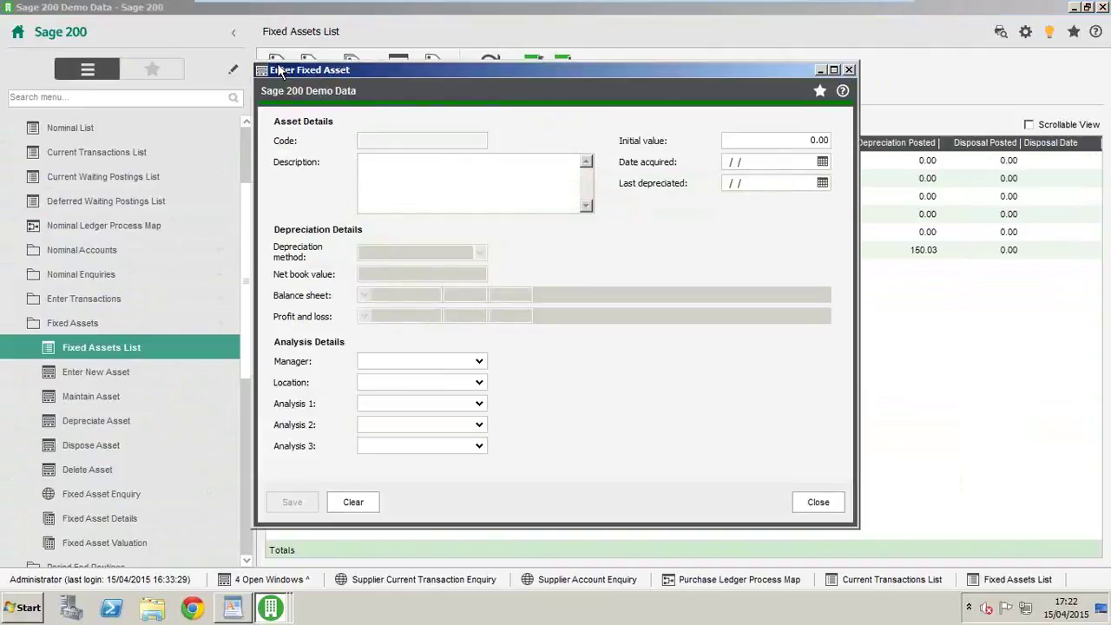
type("hbp assets")
left_click(428, 176)
type("hbp")
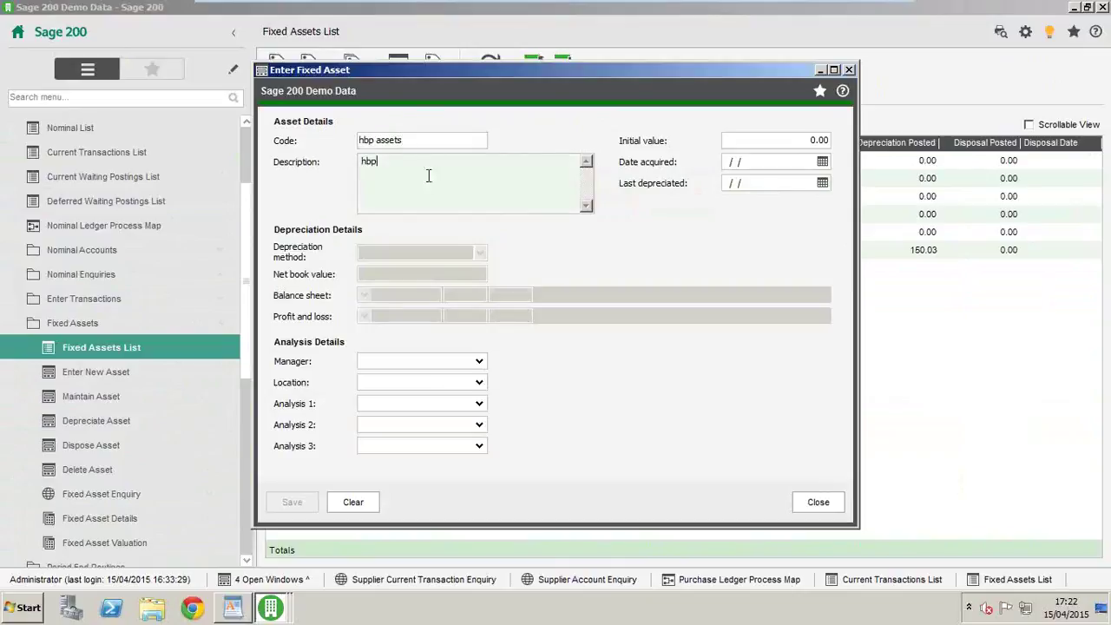
left_click(800, 139)
type("100")
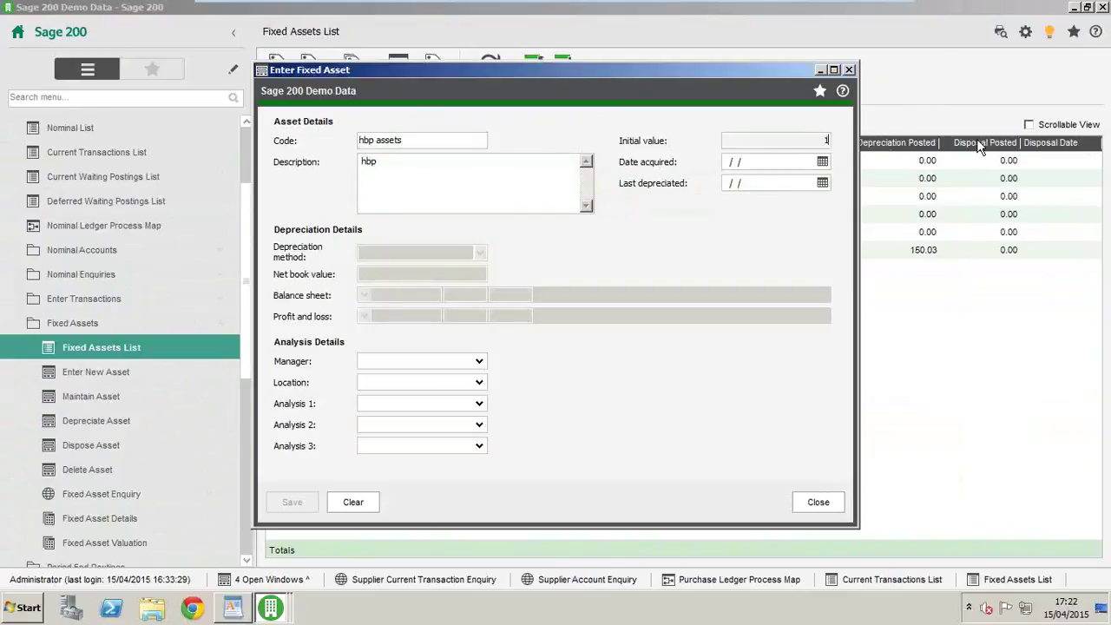
key("Tab")
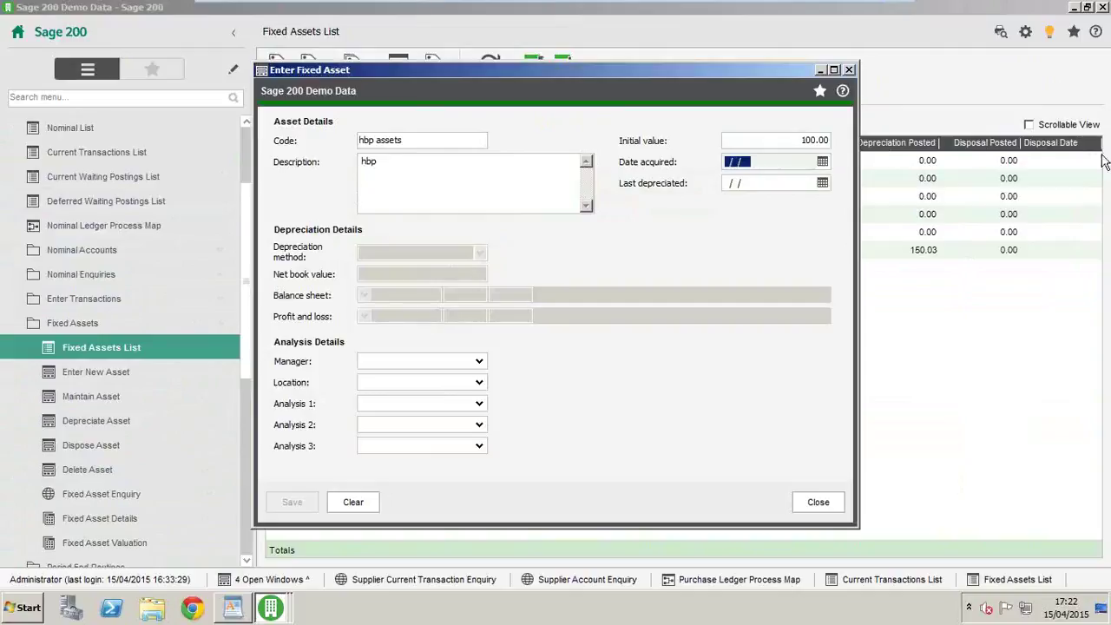
- Set the asset's date acquired to 15/04/2015 and its last depreciated date to 16/04/2015
left_click(821, 161)
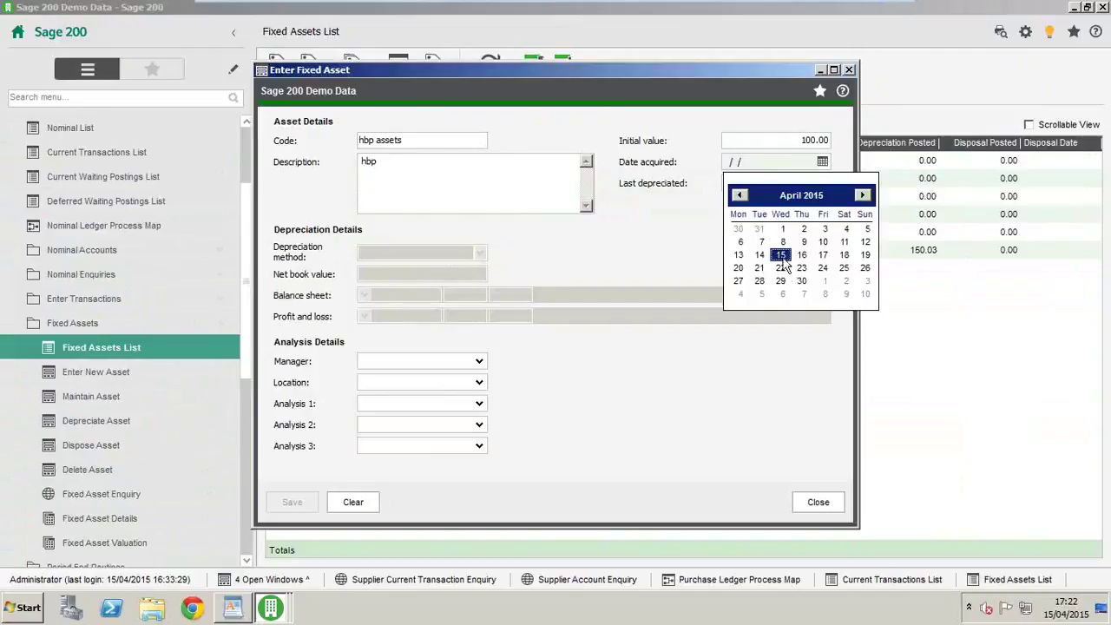
left_click(783, 251)
left_click(822, 183)
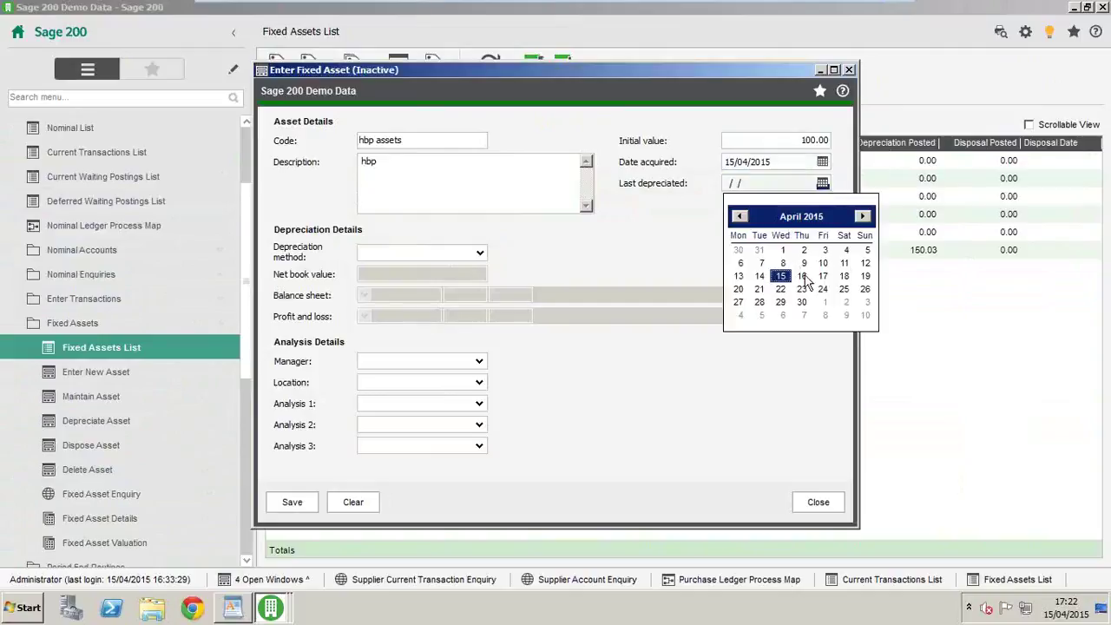
left_click(806, 276)
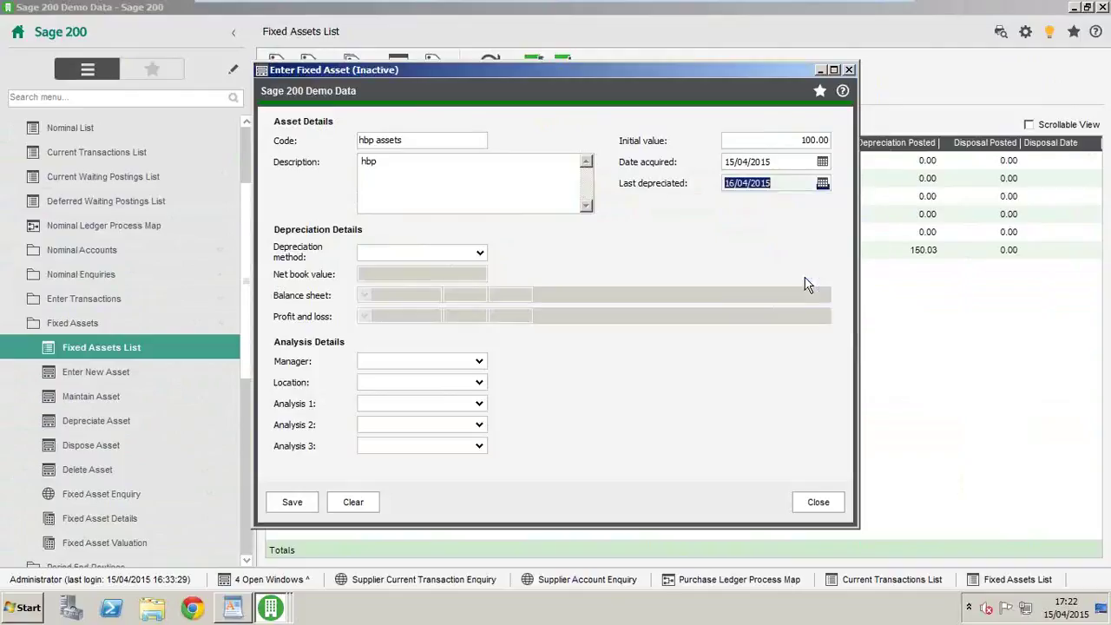
- Set the depreciation method to Annual Straight Line, with net book value and residual value 100.00 and a life span of 5 years
left_click(479, 253)
left_click(479, 254)
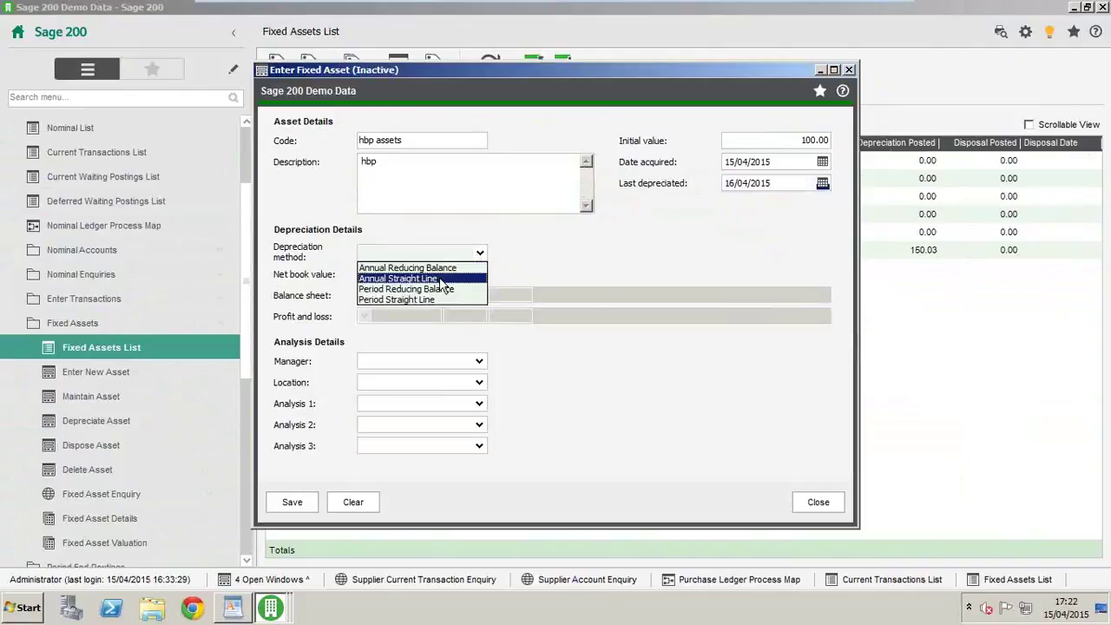
left_click(440, 279)
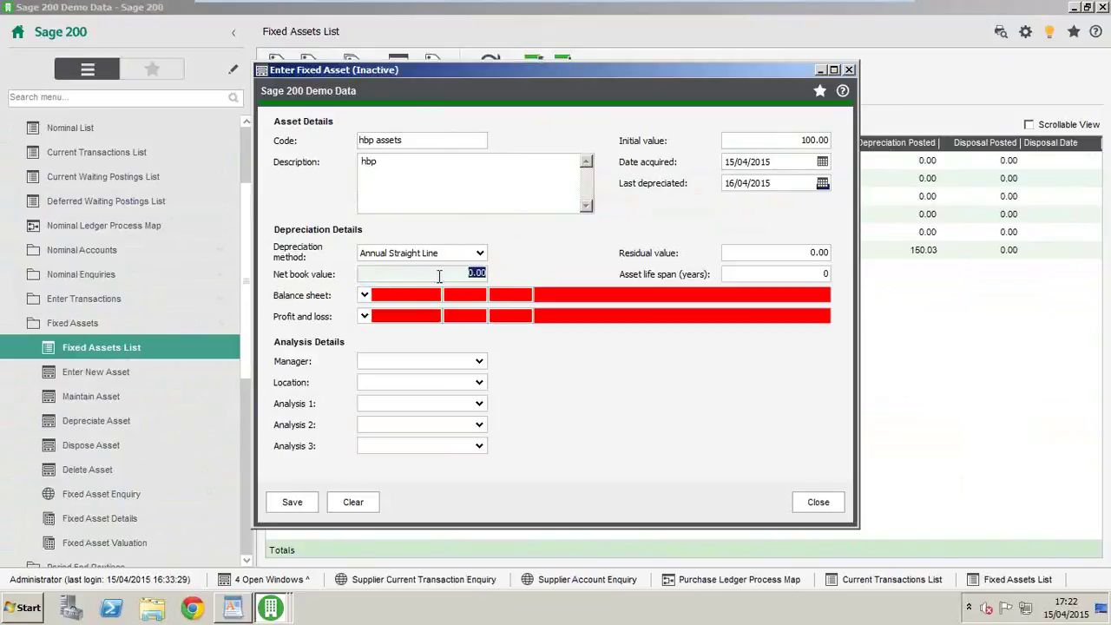
key("Tab")
type("100")
key("Tab")
type("5")
key("Tab")
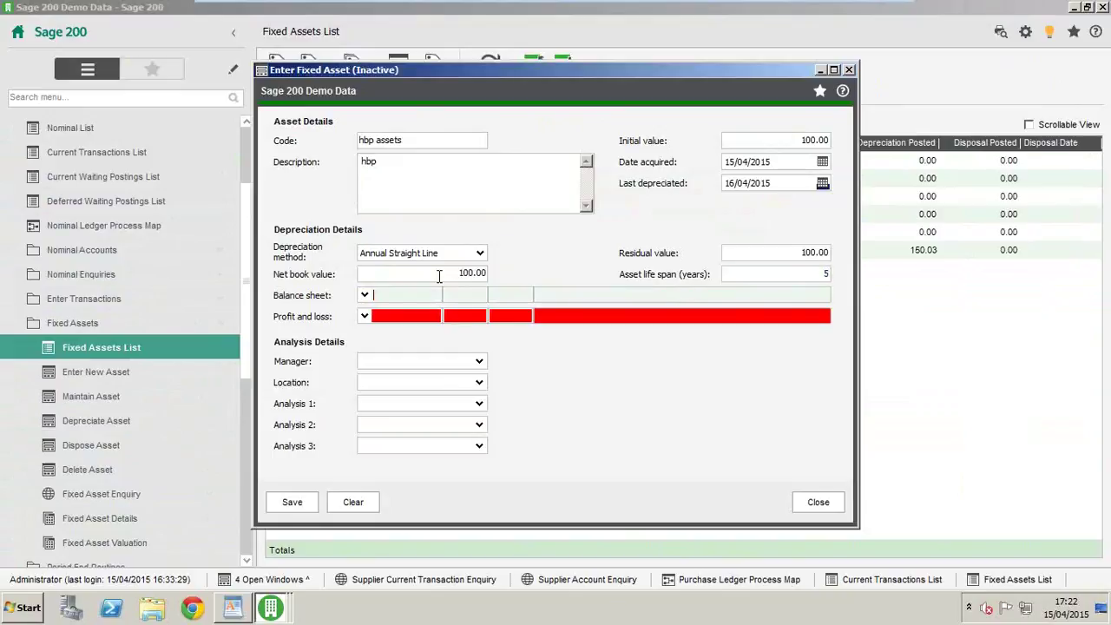
- Assign balance sheet account 03100 Lease Property and profit and loss account 81100 ADM ADM Salaries - Directors to the asset
left_click(365, 295)
left_click(386, 331)
left_click(364, 316)
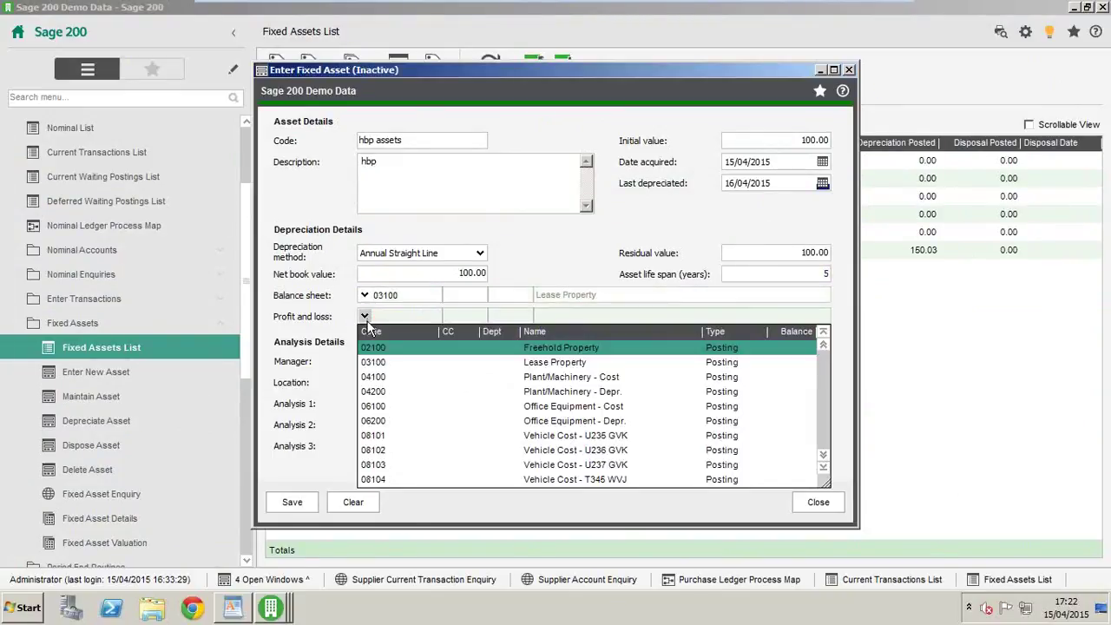
left_click(583, 505)
- Enter the manager's name and the location Alnwick in the asset's analysis details, and view the existing location choices
left_click(448, 360)
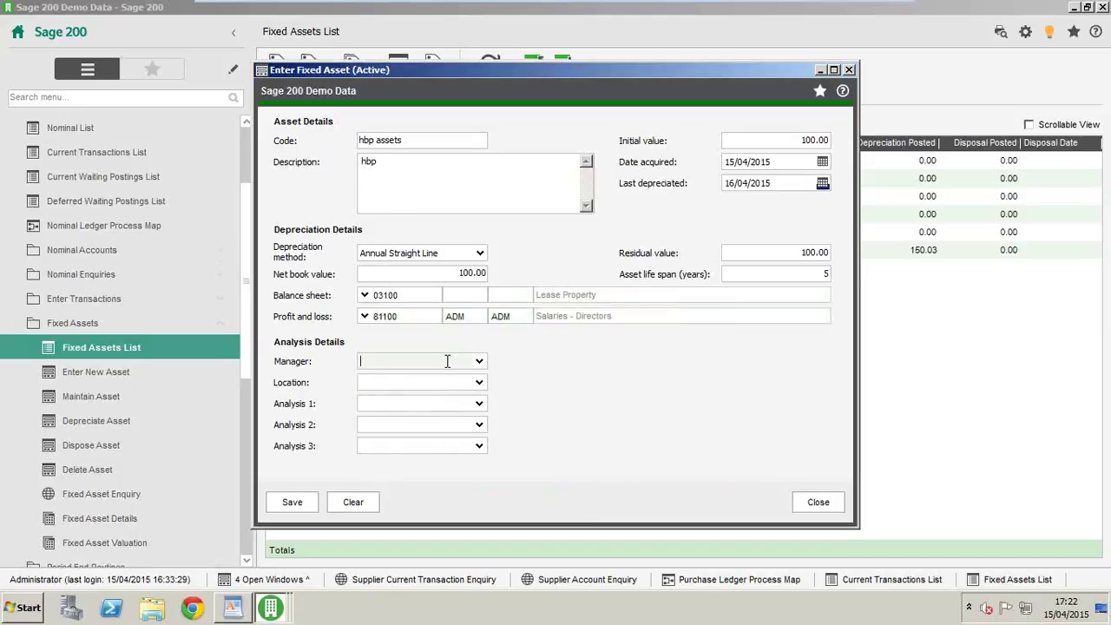
type("Claire")
key("Tab")
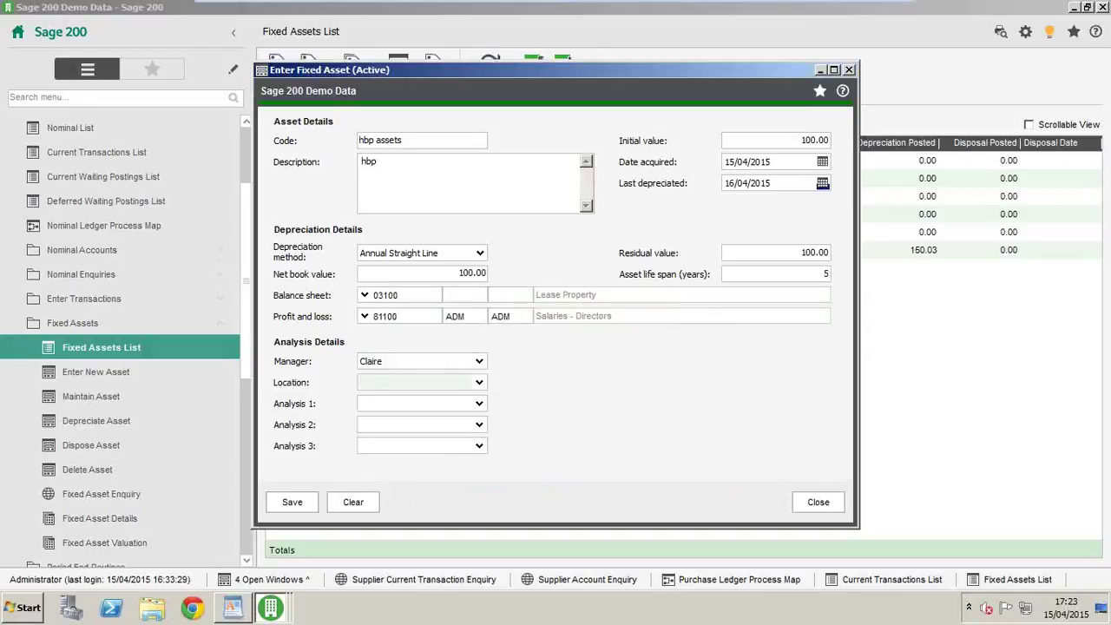
type("Alnwick")
left_click(391, 402)
left_click(478, 362)
left_click(478, 362)
left_click(478, 382)
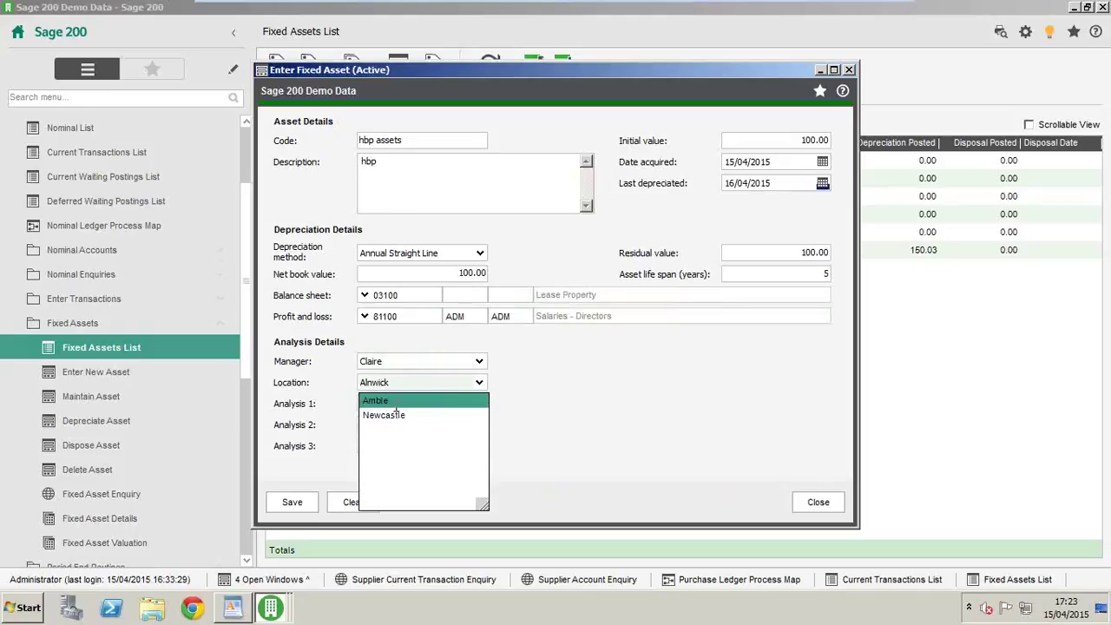
key("Escape")
- Save the new fixed asset, and select its "hbp assets" row in the refreshed Fixed Assets List
left_click(291, 506)
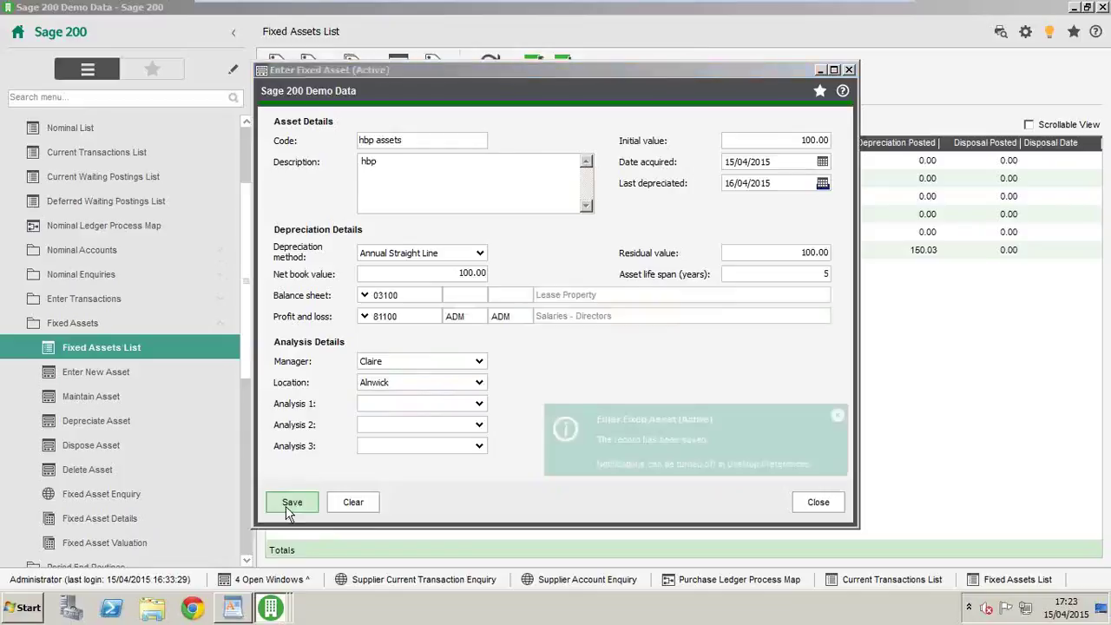
left_click(816, 502)
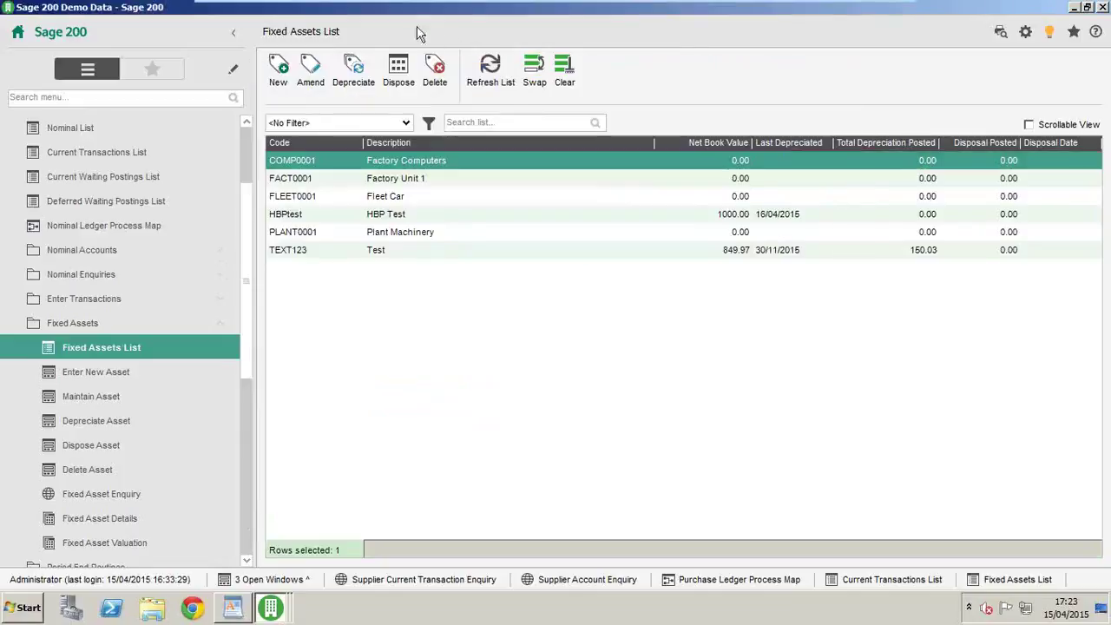
left_click(493, 73)
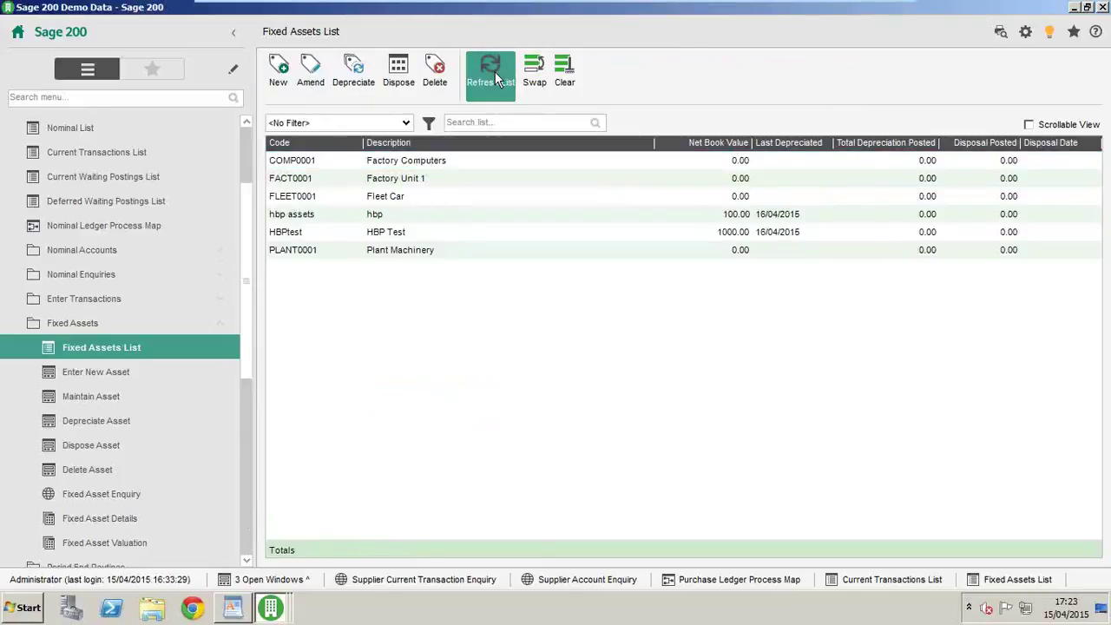
left_click(495, 71)
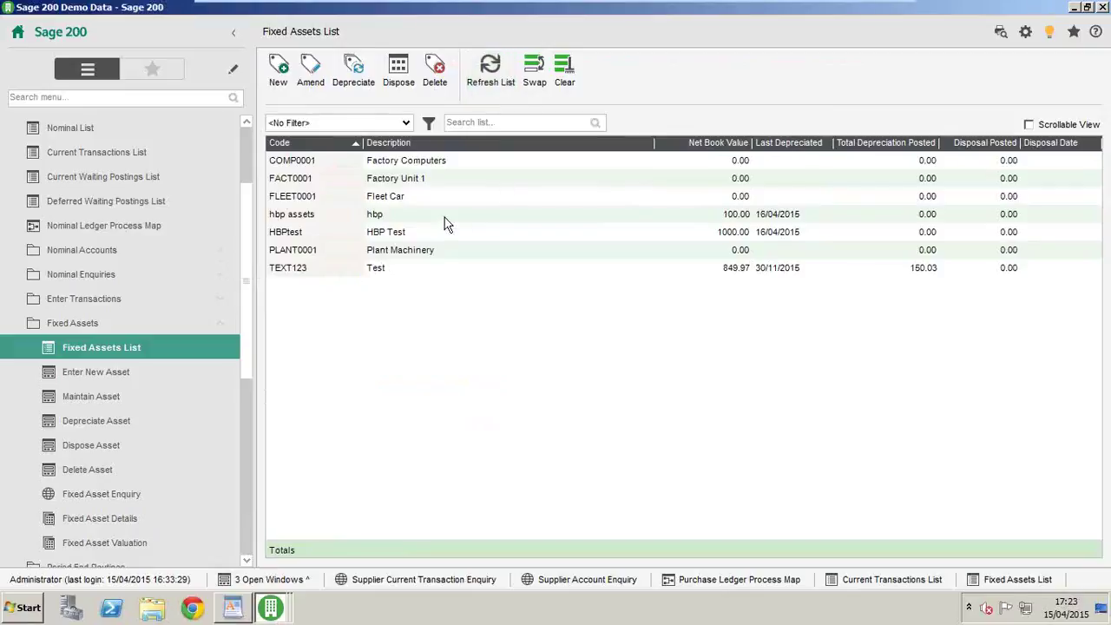
left_click(443, 218)
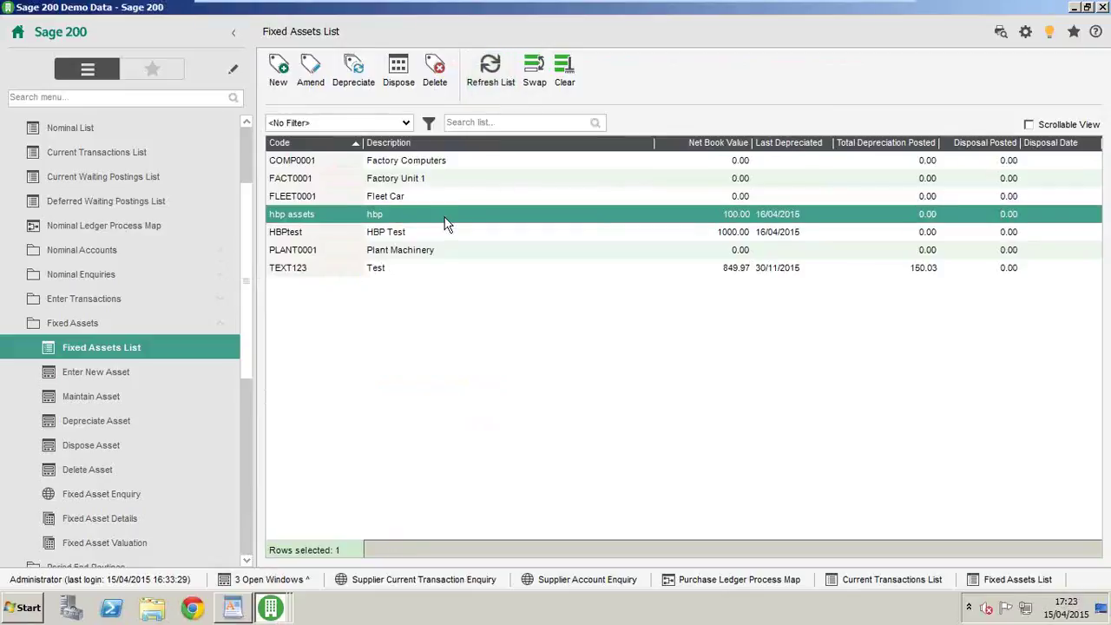
- View the available periods in the Depreciate Fixed Asset form for all listed assets, and close it without depreciating
left_click(402, 165)
left_click(396, 265, "shift")
left_click(351, 69)
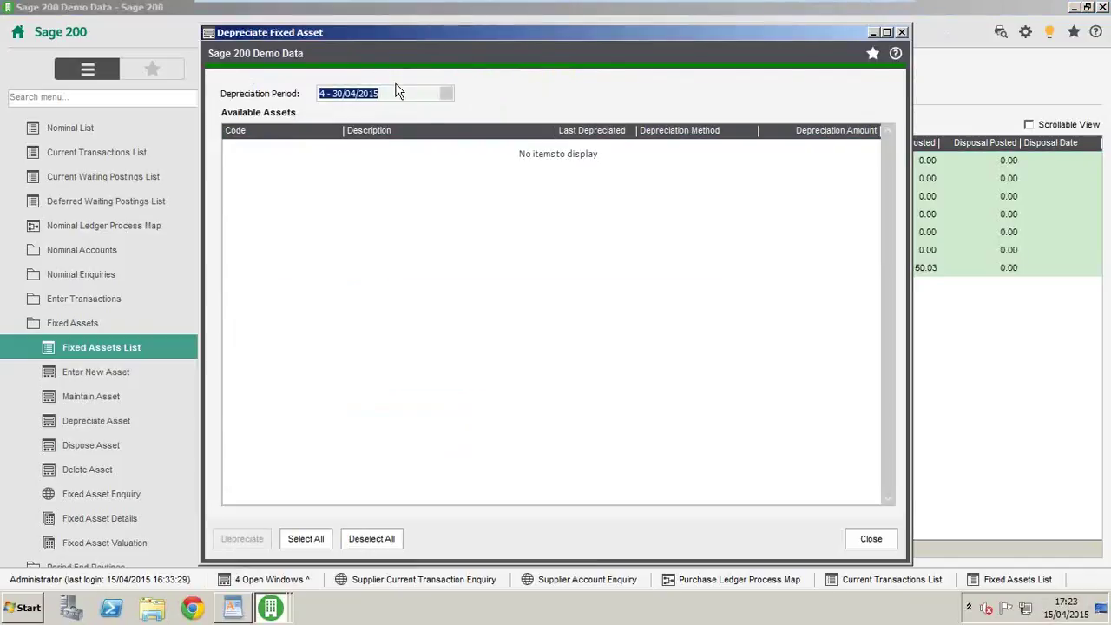
left_click(445, 94)
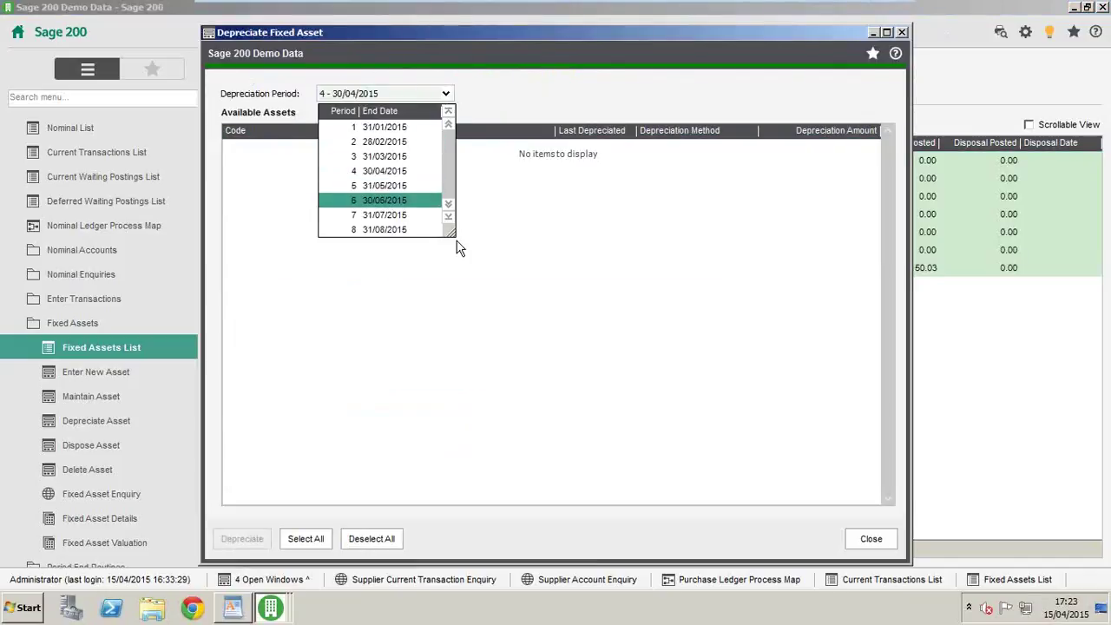
left_click(863, 540)
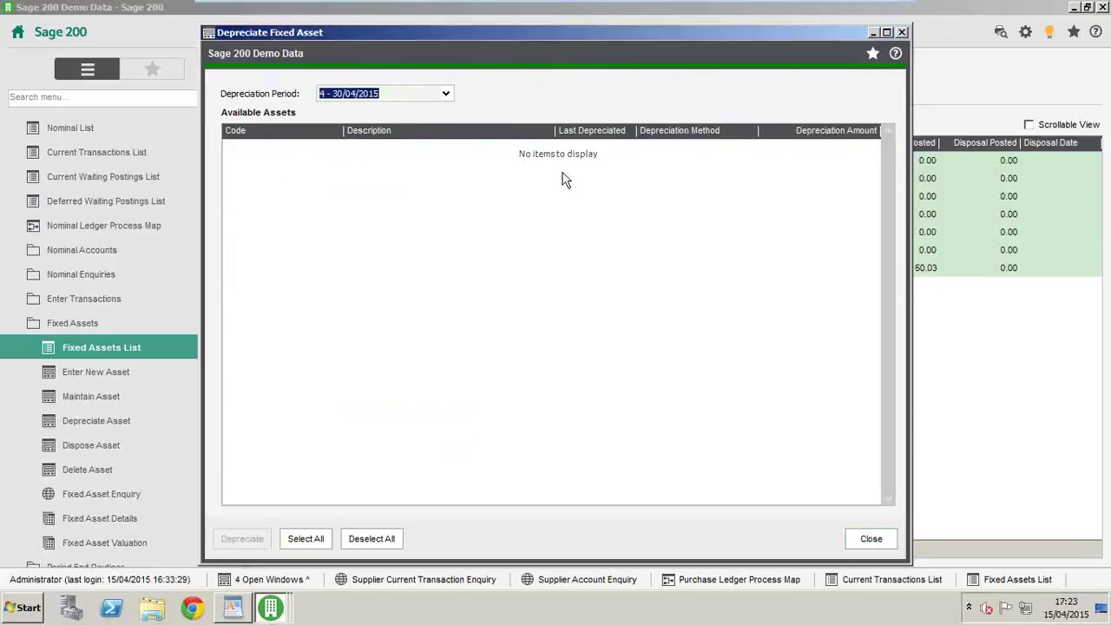
left_click(870, 538)
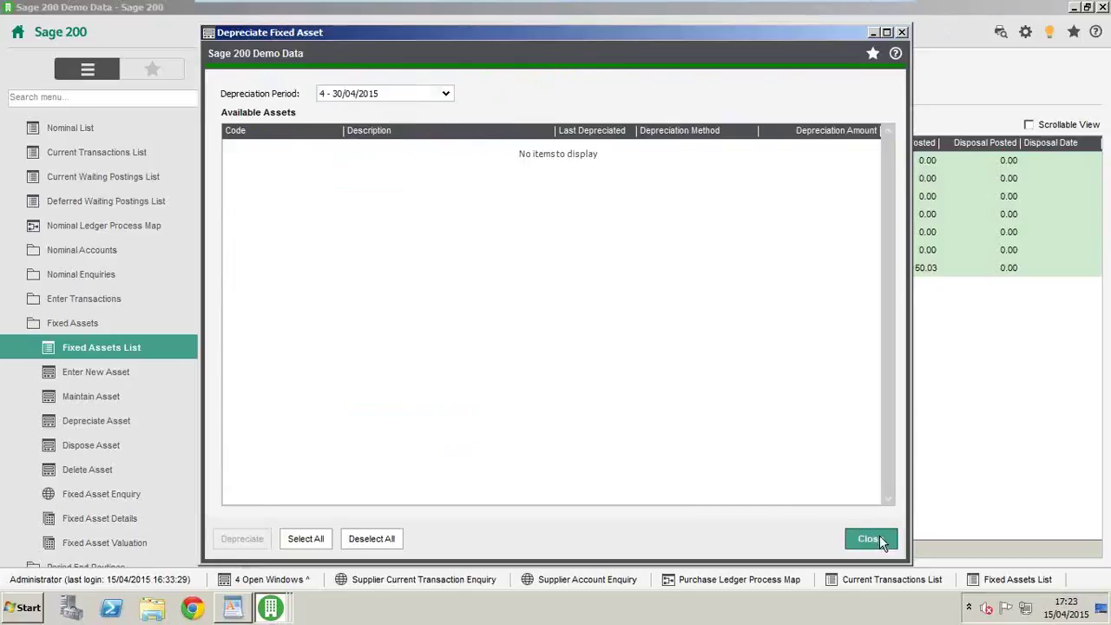
- Dispose of the asset TEXT123 with the transaction date 15/04/2015 and close the disposal form
left_click(400, 69)
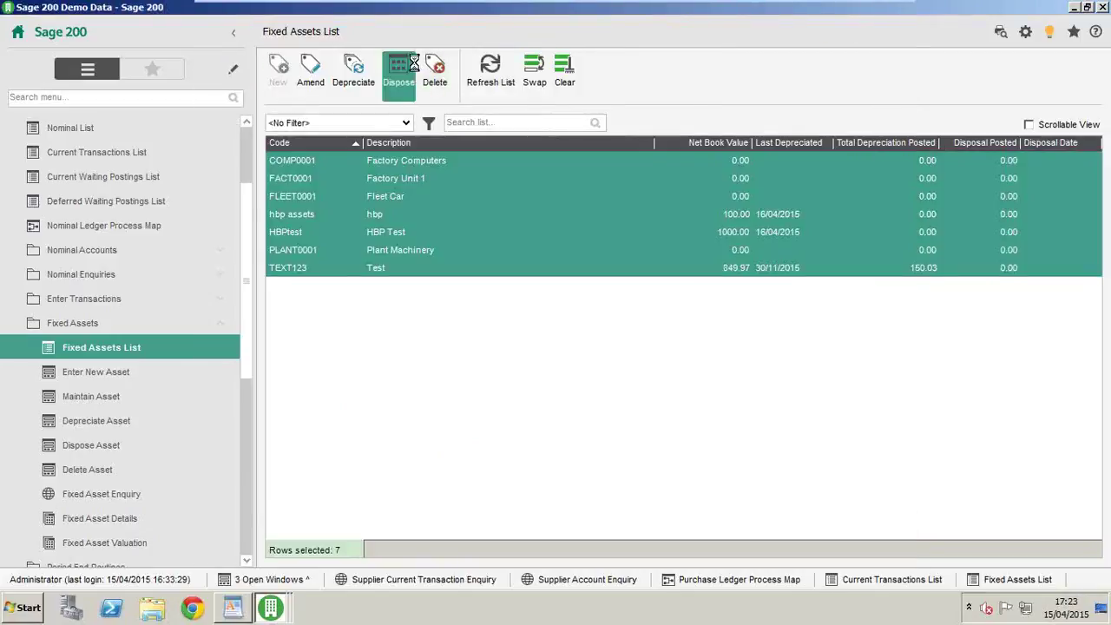
left_click(231, 150)
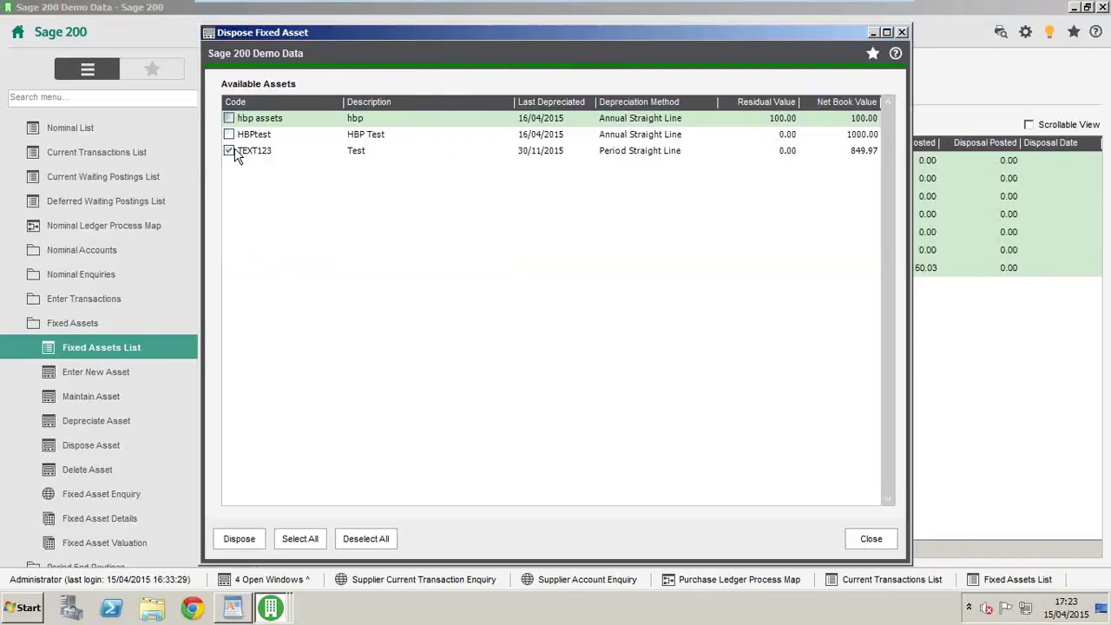
left_click(239, 538)
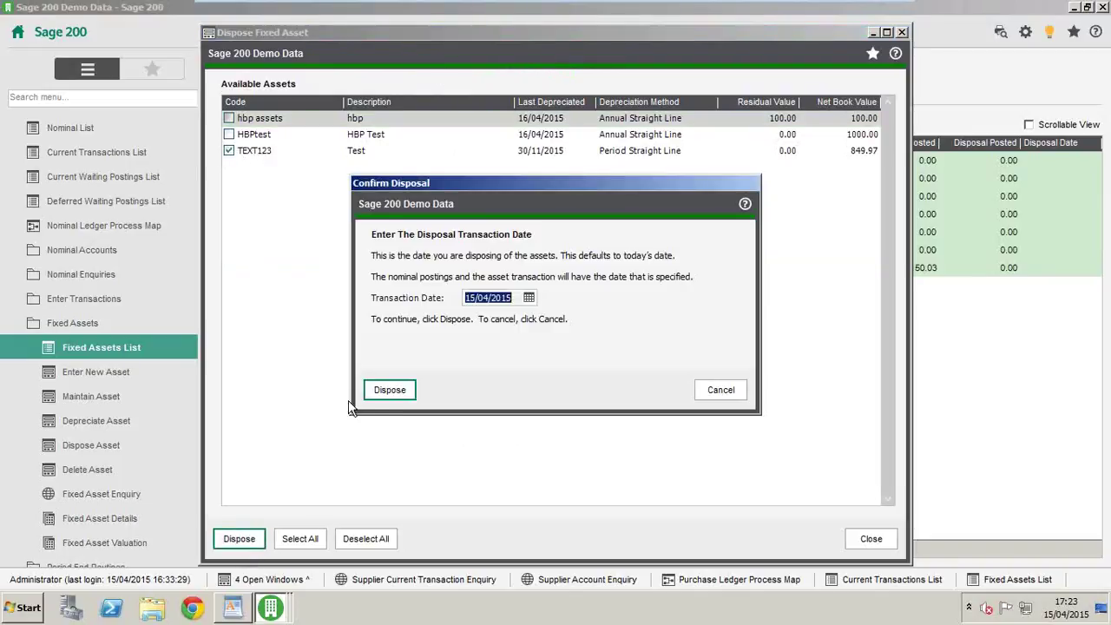
left_click(387, 392)
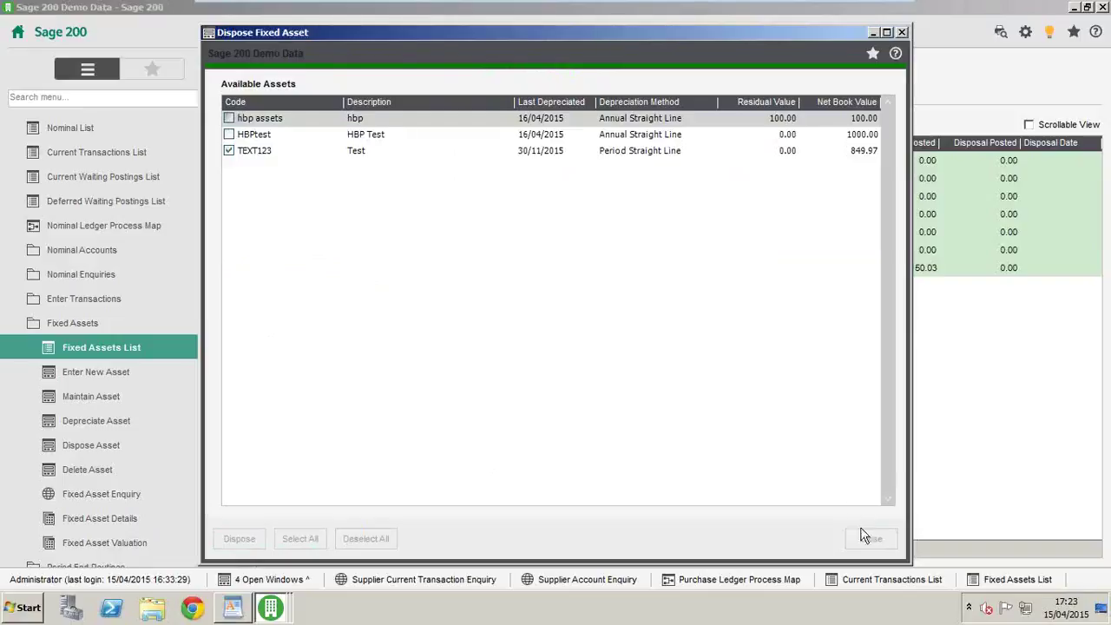
left_click(902, 32)
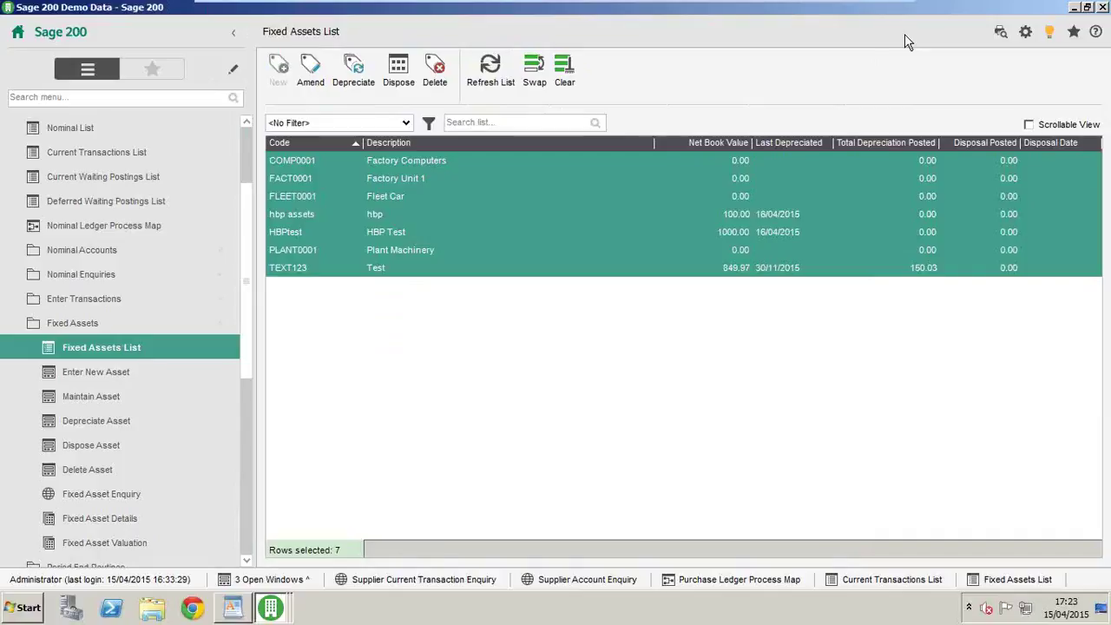
- Collapse Fixed Assets and Nominal Ledger in the navigation menu, and expand Excel Reporting
left_click(68, 324)
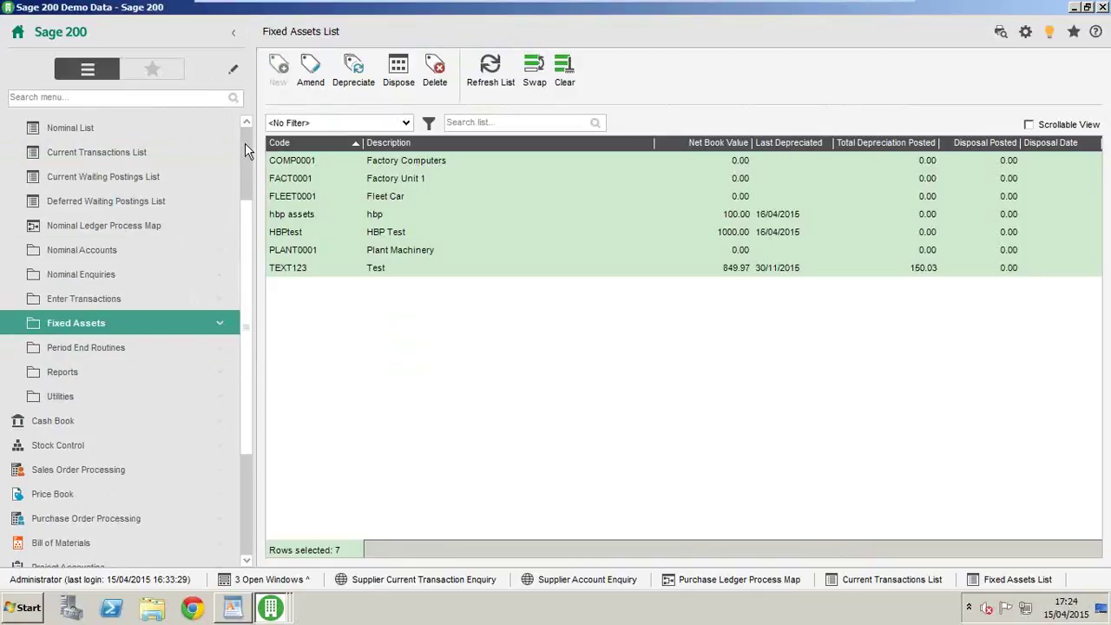
scroll(245, 150, "up", 3)
left_click(83, 225)
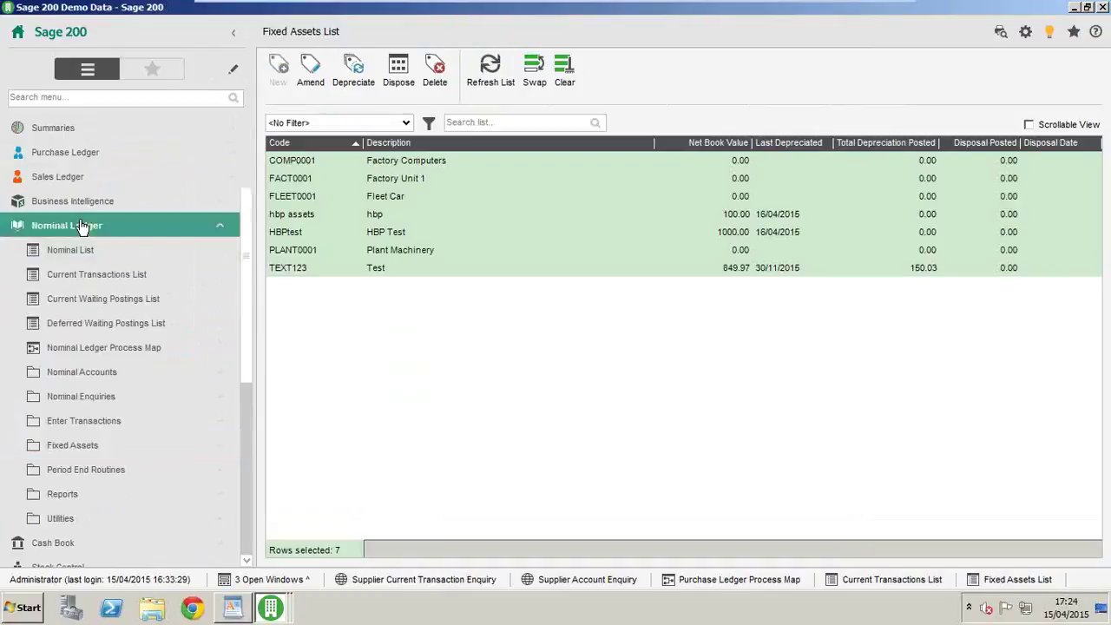
left_click(83, 226)
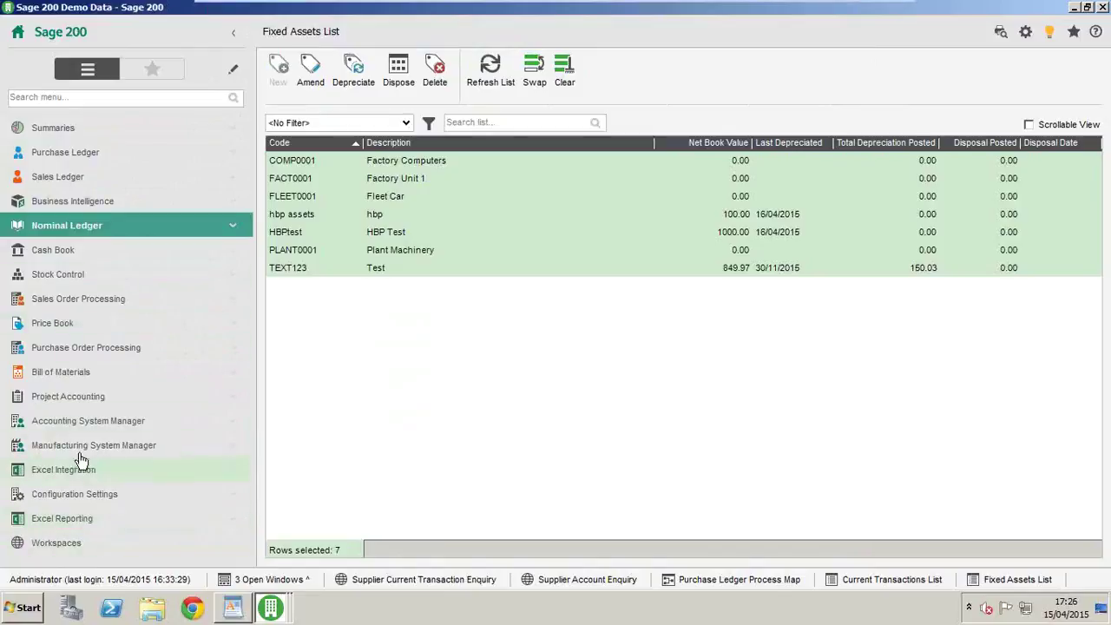
left_click(99, 520)
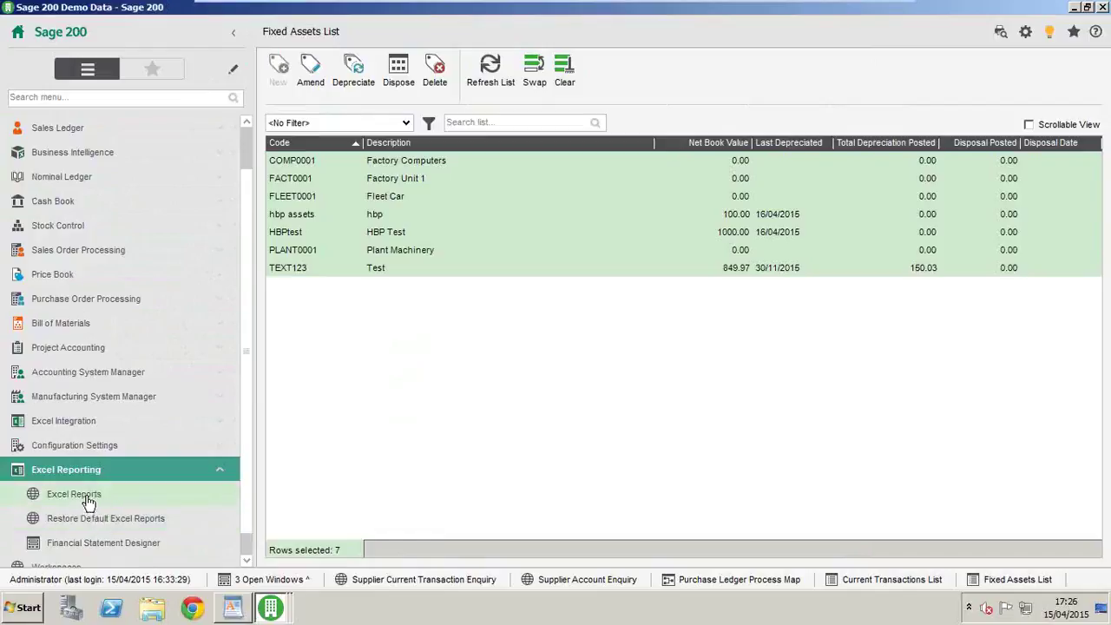
- Open the Customer Turnover By Period.xlsx report from the Excel Reports list in Excel and maximize its window
left_click(87, 495)
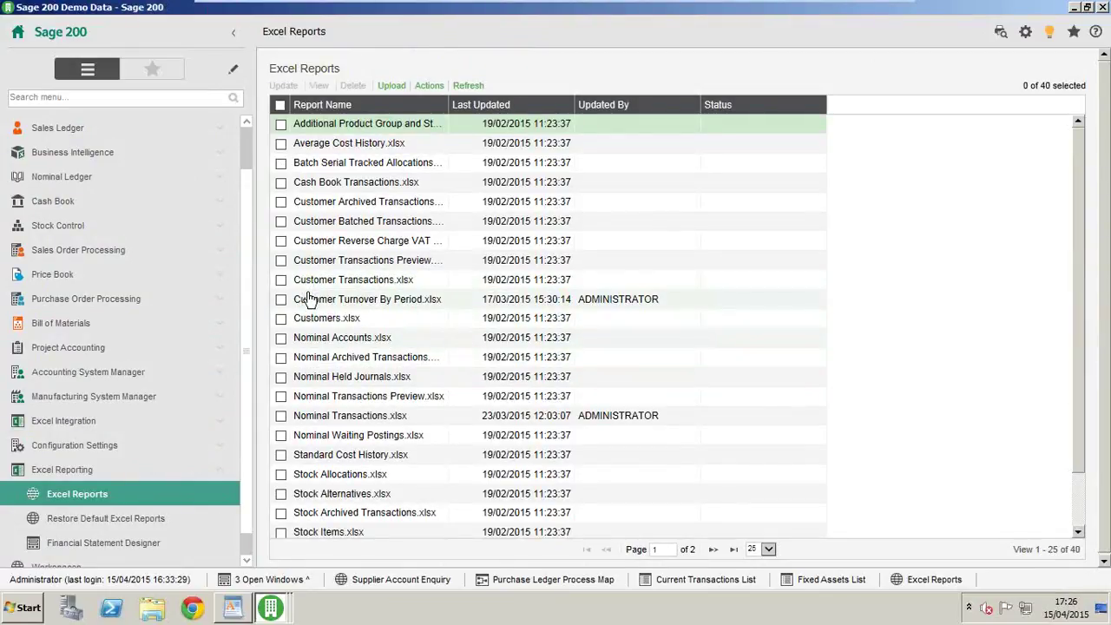
left_click(281, 300)
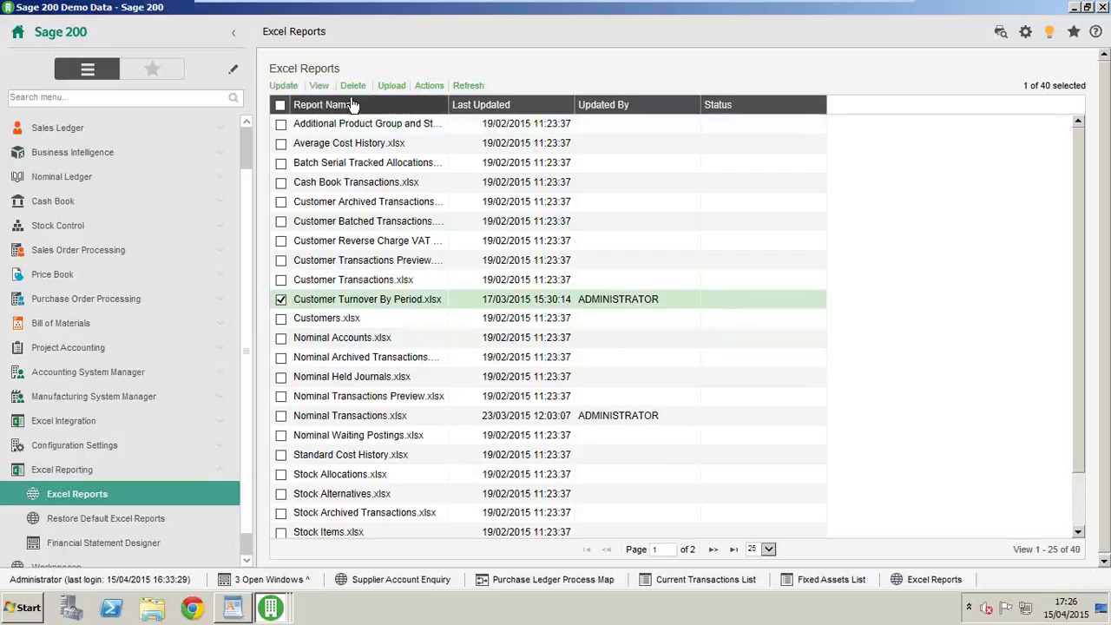
left_click(320, 87)
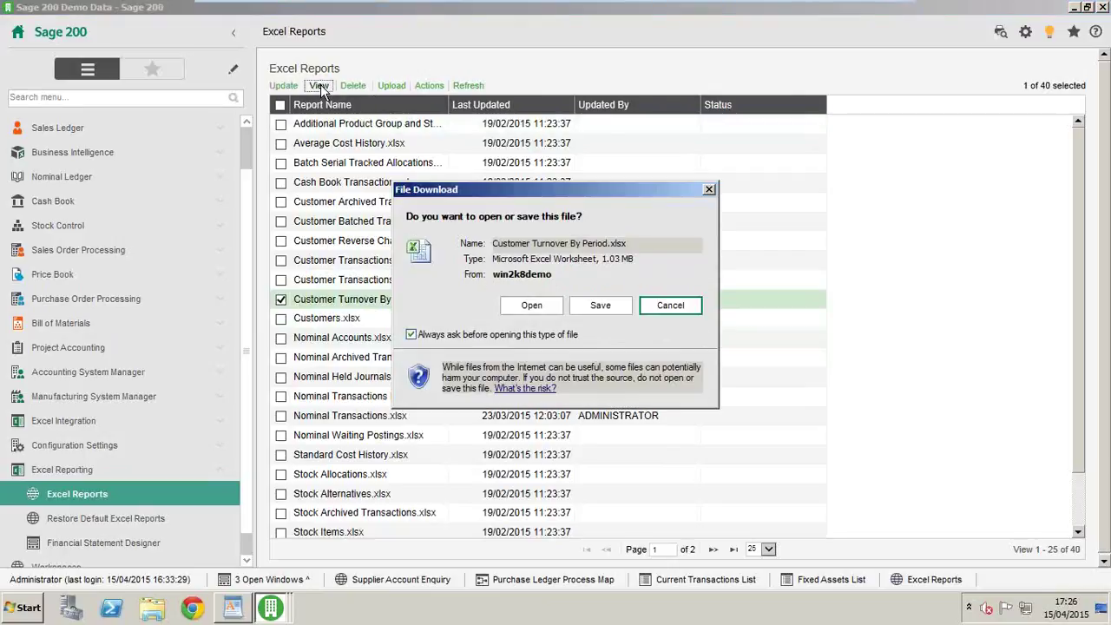
left_click(539, 307)
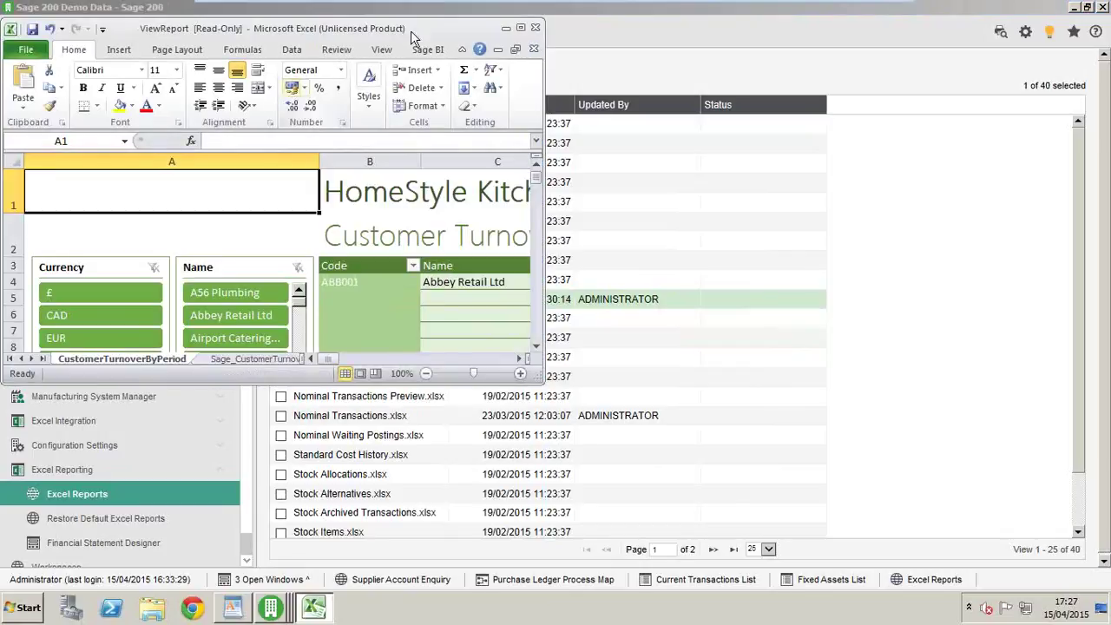
left_click(521, 28)
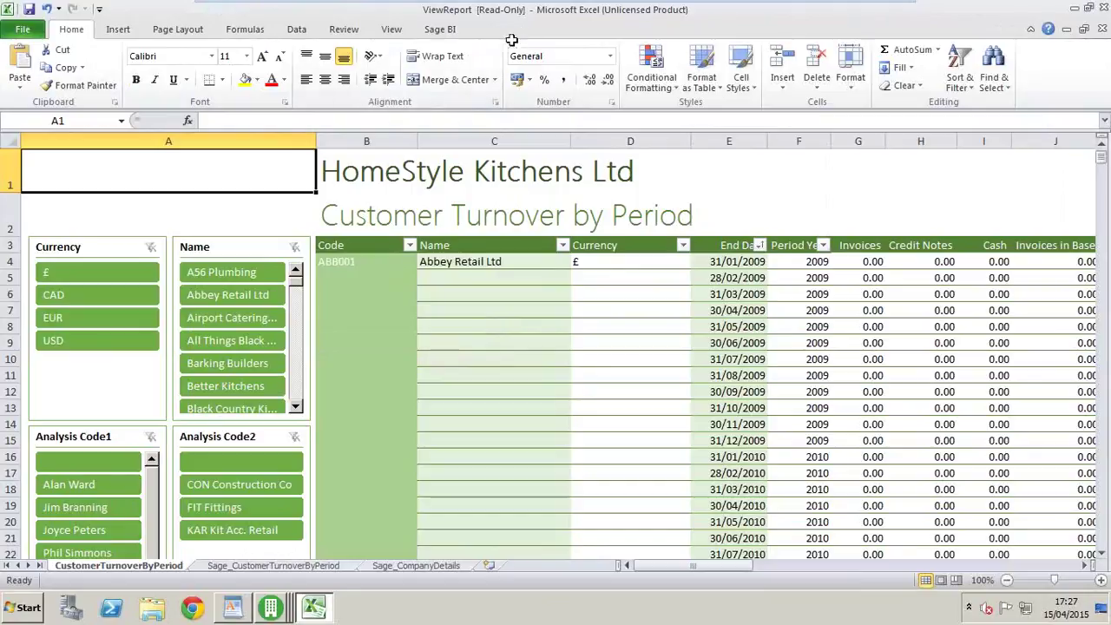
- View the source data on the Sage_CustomerTurnoverByPeriod sheet and return to the CustomerTurnoverByPeriod sheet
left_click(332, 569)
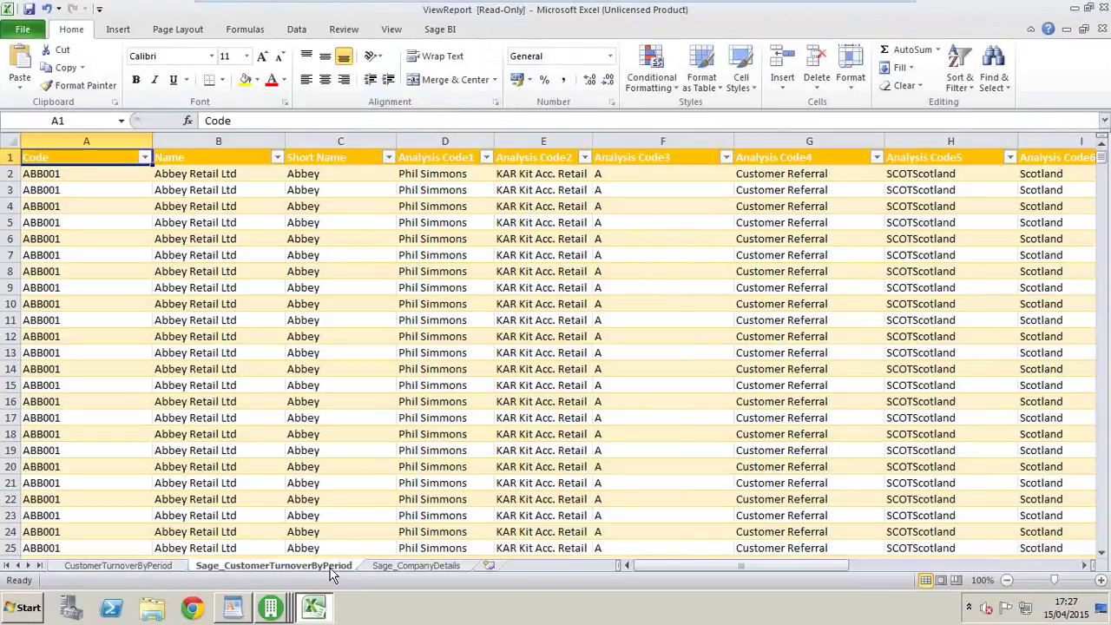
mouse_move(1102, 150)
left_mouse_down()
mouse_move(1081, 361)
mouse_move(1089, 520)
mouse_move(1104, 149)
left_mouse_up()
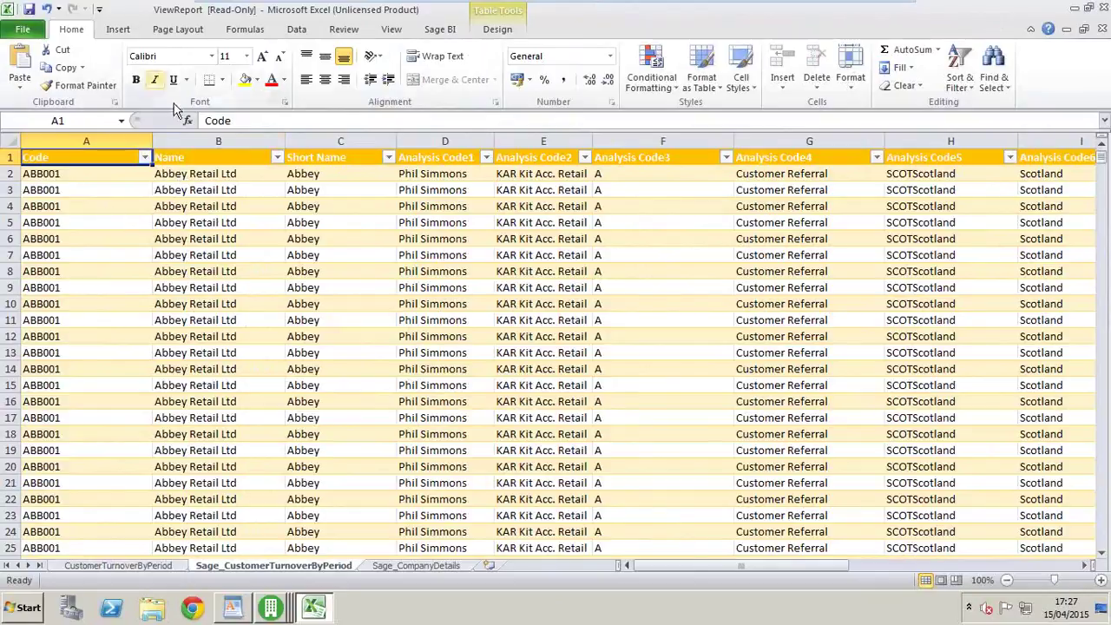
left_click(162, 568)
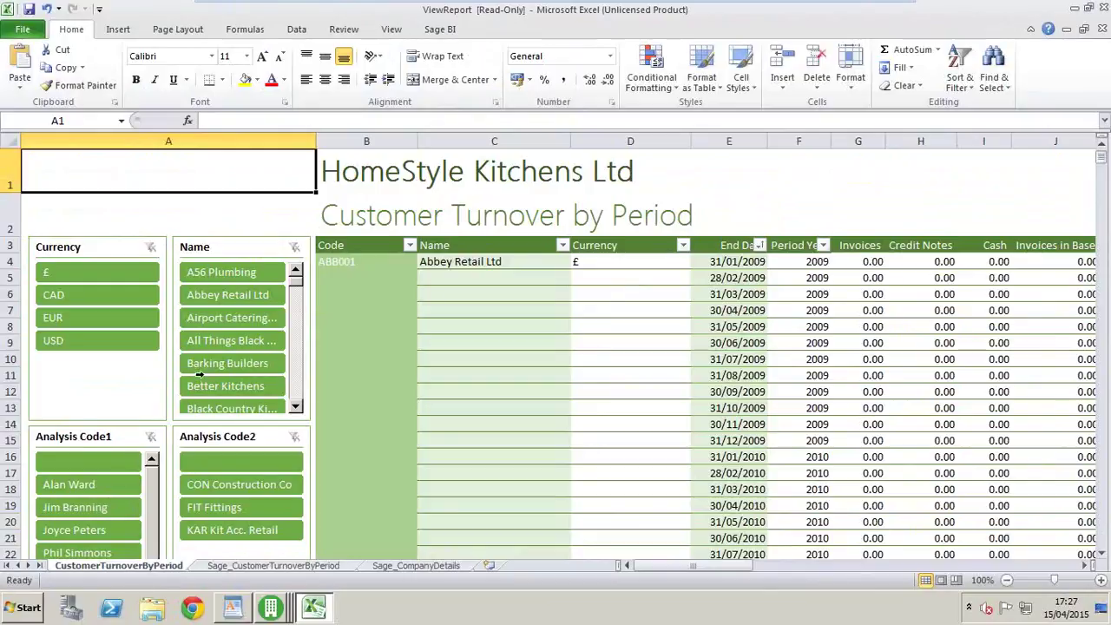
mouse_move(1101, 158)
left_mouse_down()
mouse_move(1100, 178)
mouse_move(1102, 141)
left_mouse_up()
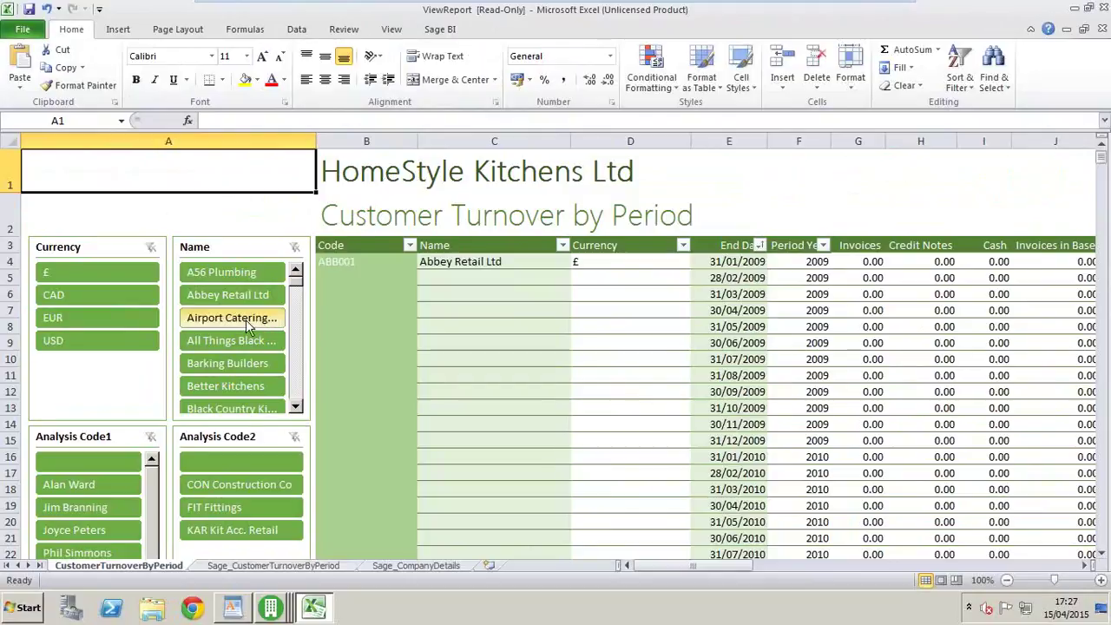
- Try the Name slicer with Abbey Retail Ltd and Airport Catering Services, clear it, and view the Name column's filter options without changing them
left_click(232, 296)
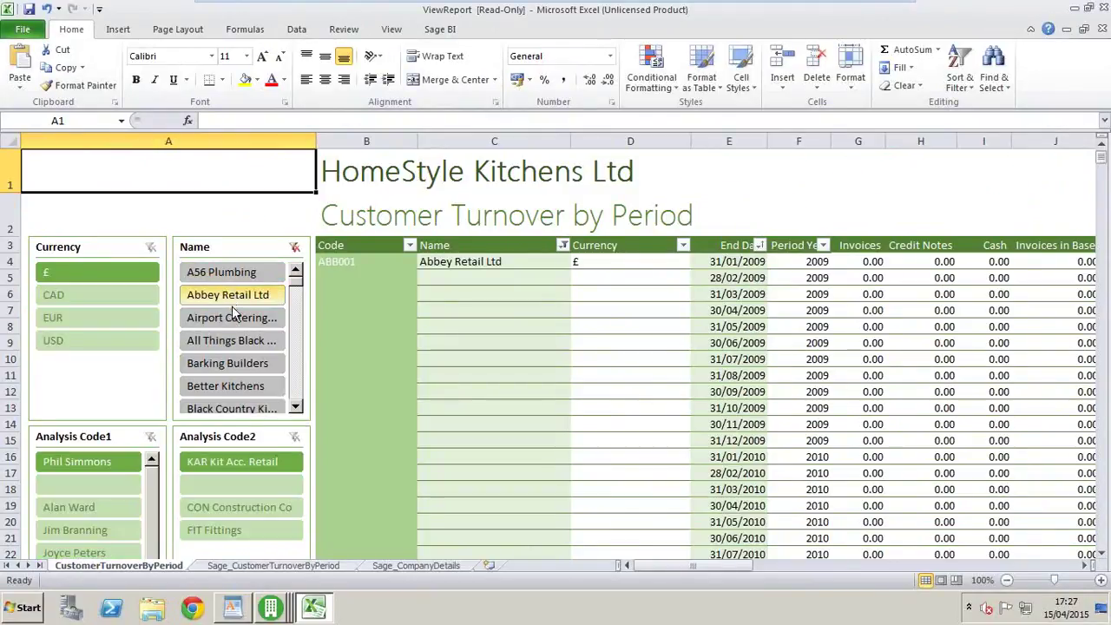
left_click(232, 318)
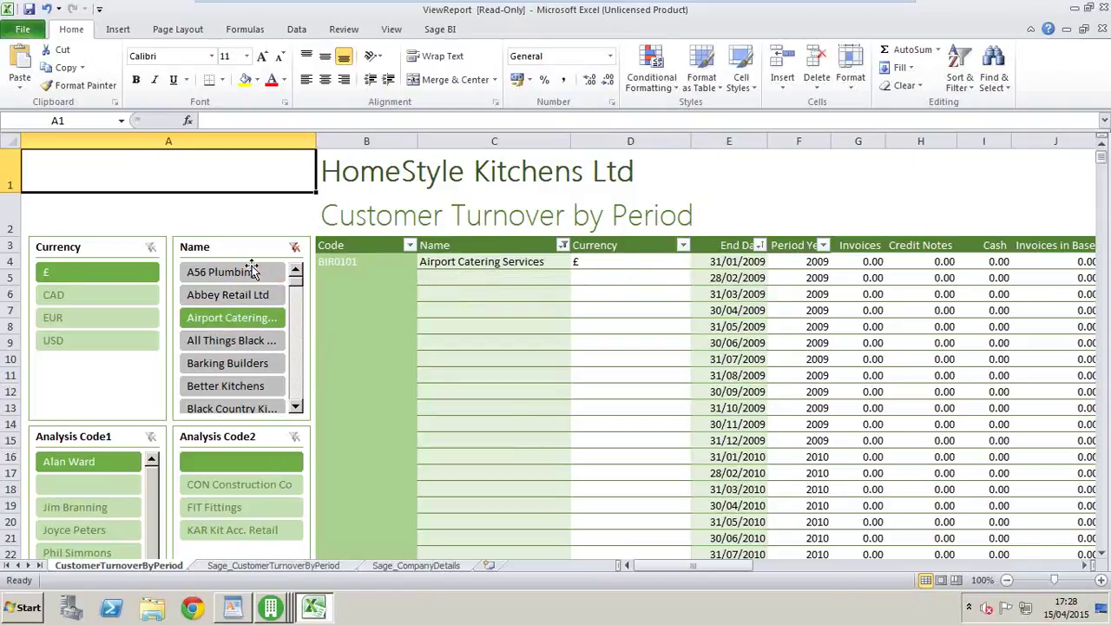
left_click(293, 249)
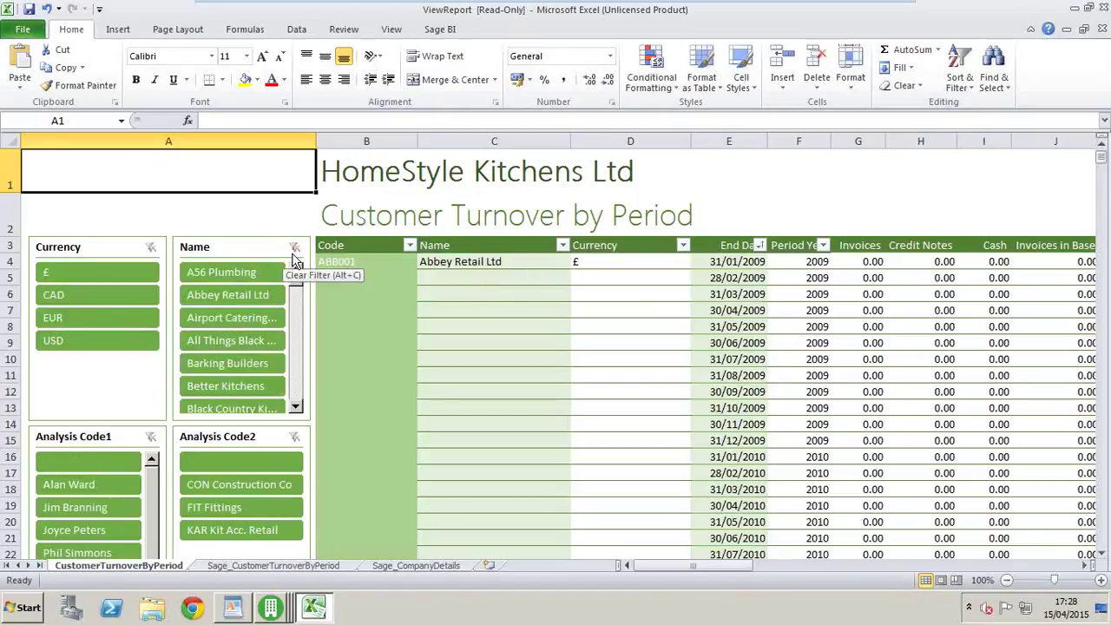
left_click(562, 246)
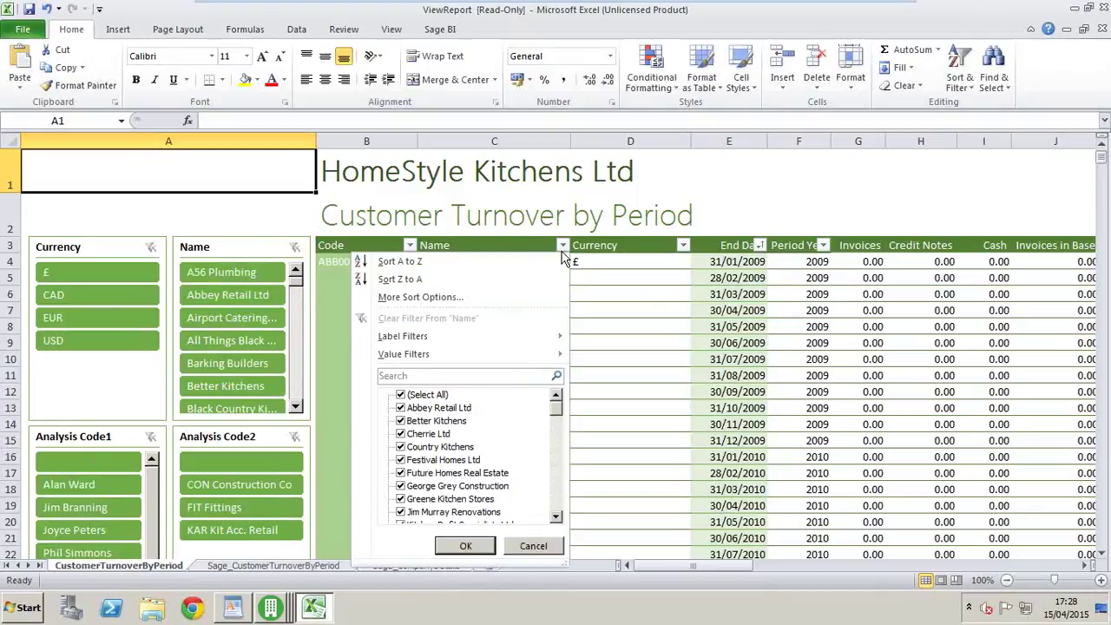
left_click(536, 546)
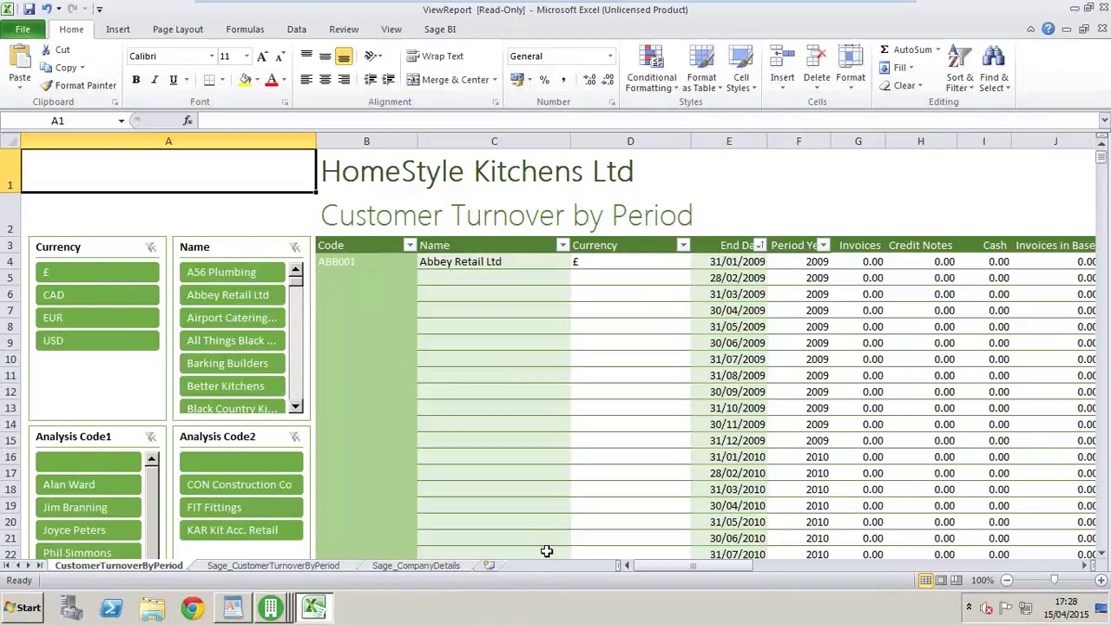
- Filter the report by the salesperson just below the blank Analysis Code1 entry, and show the Sage_CustomerTurnoverByPeriod data sheet
left_click_drag(707, 573, 578, 573)
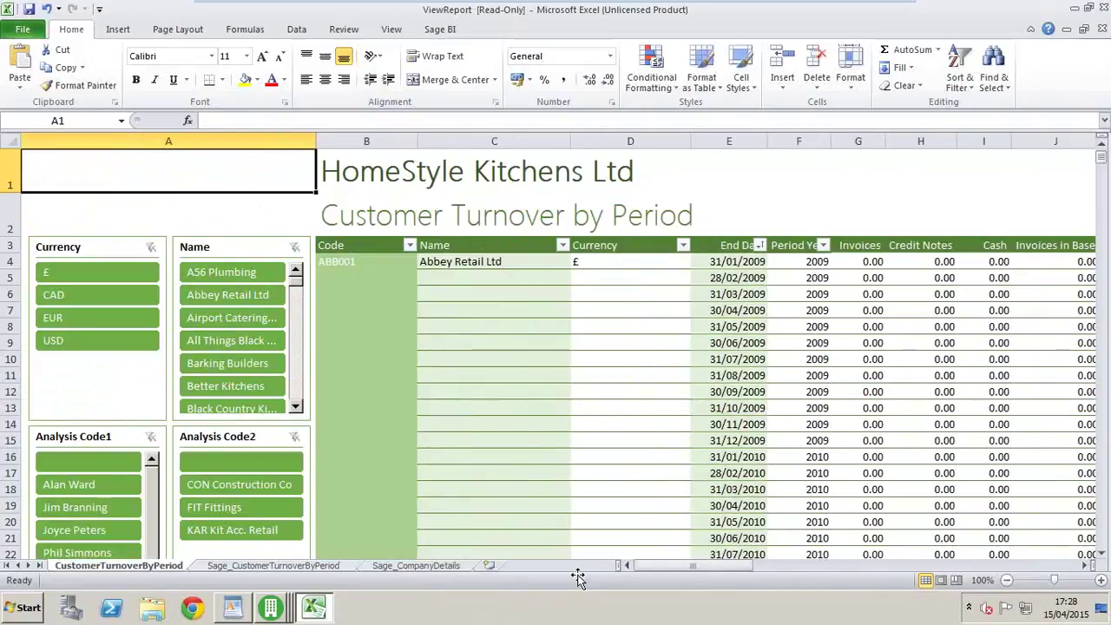
left_click_drag(1103, 160, 1103, 156)
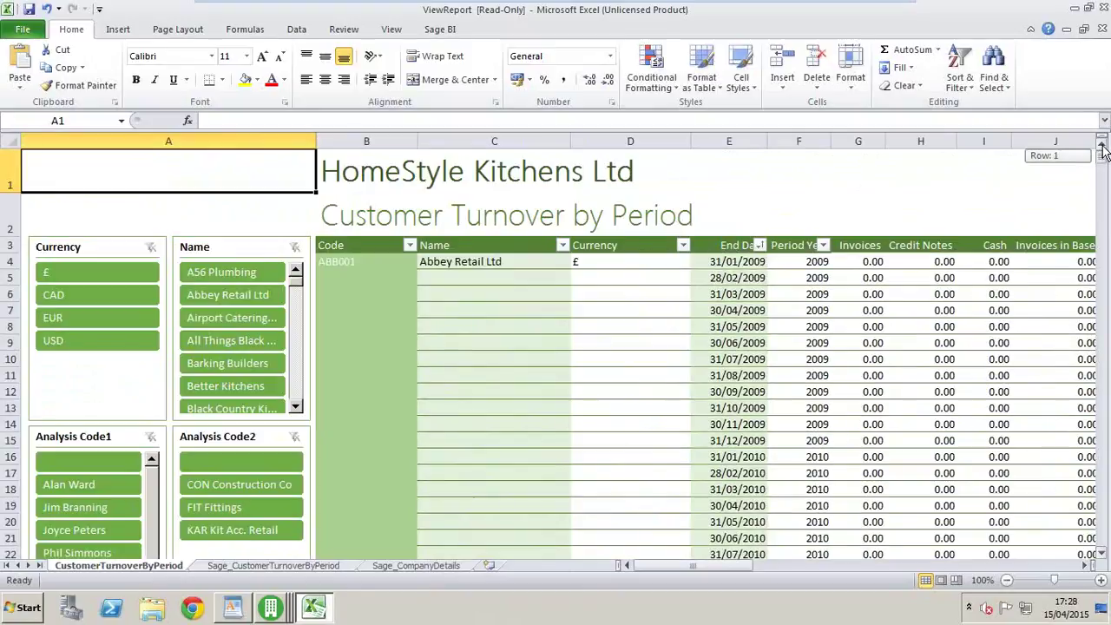
left_click(75, 488)
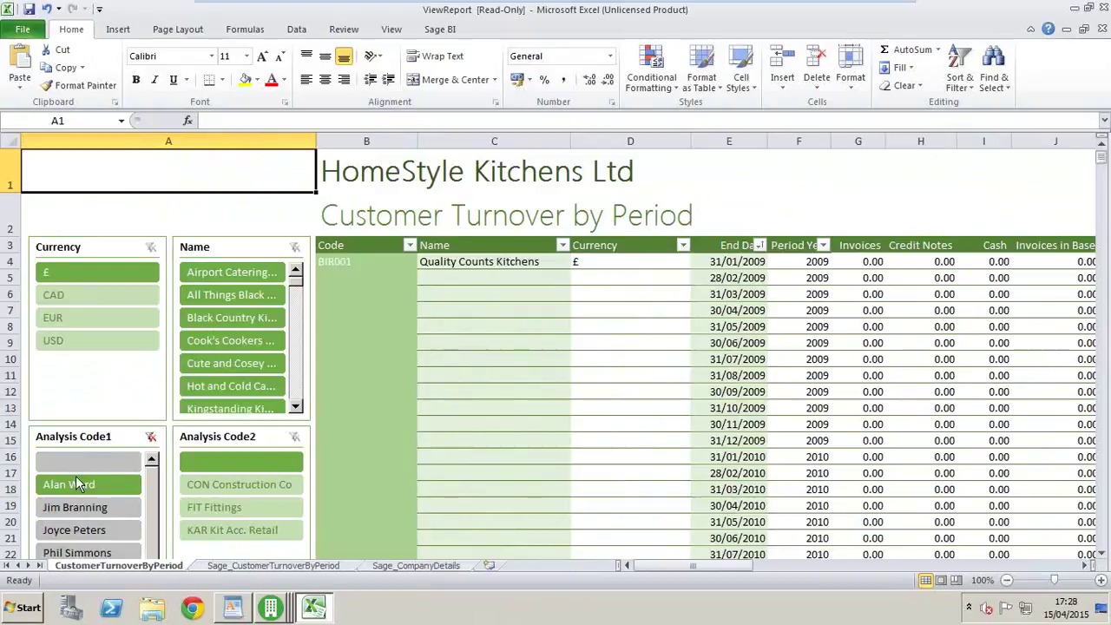
left_click(330, 566)
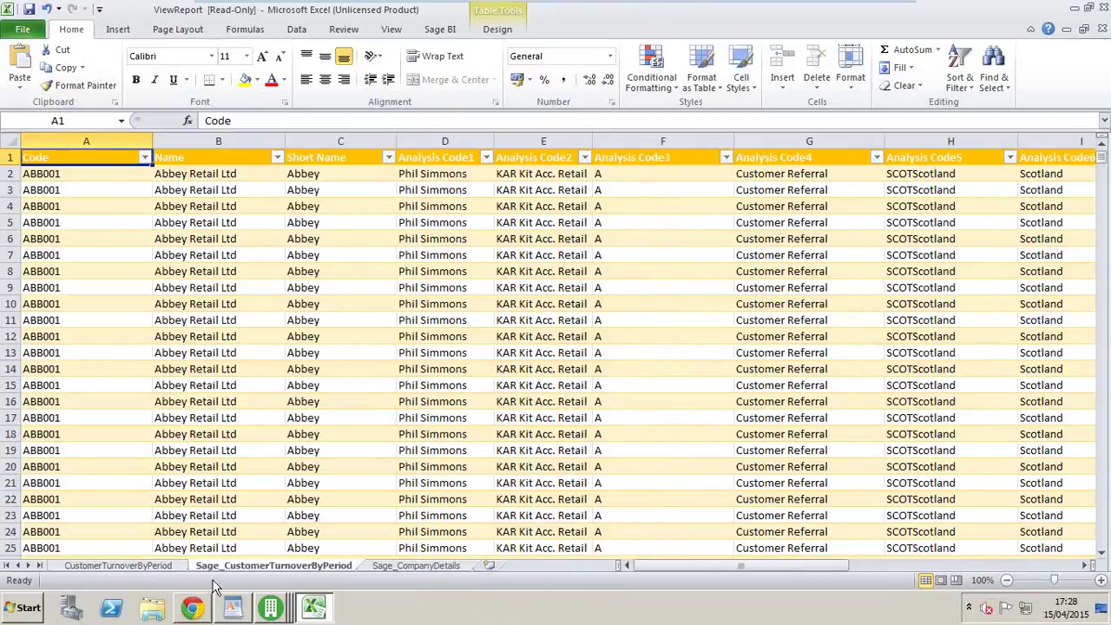
- Switch back to Sage 200, select Nominal Transactions.xlsx instead of Customer Turnover By Period.xlsx, and request to view it
right_click(269, 606)
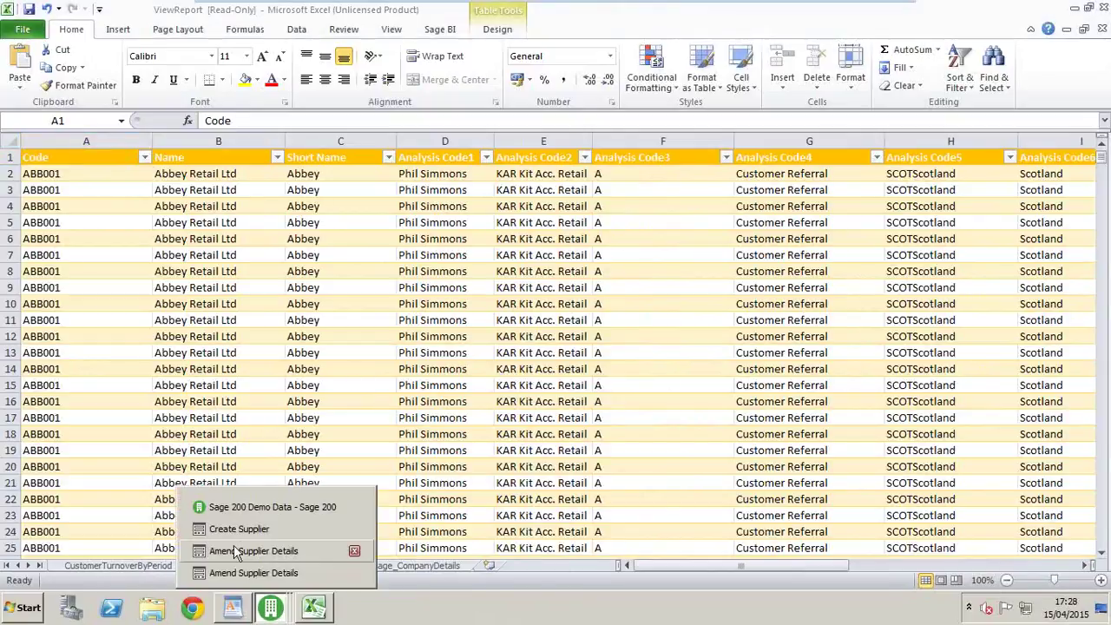
left_click(279, 507)
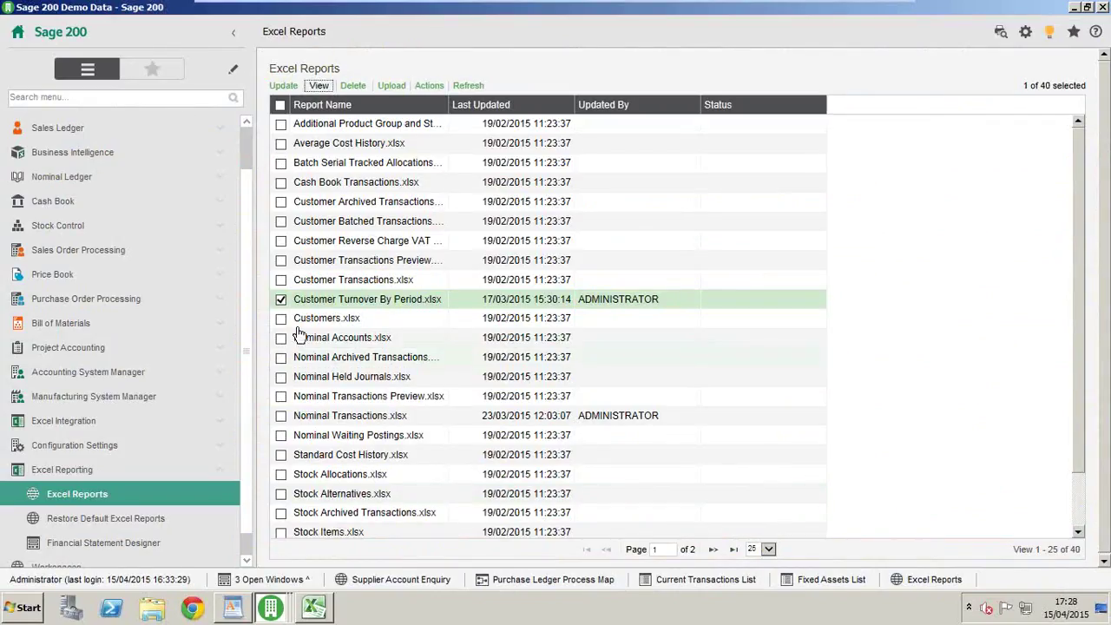
left_click(281, 298)
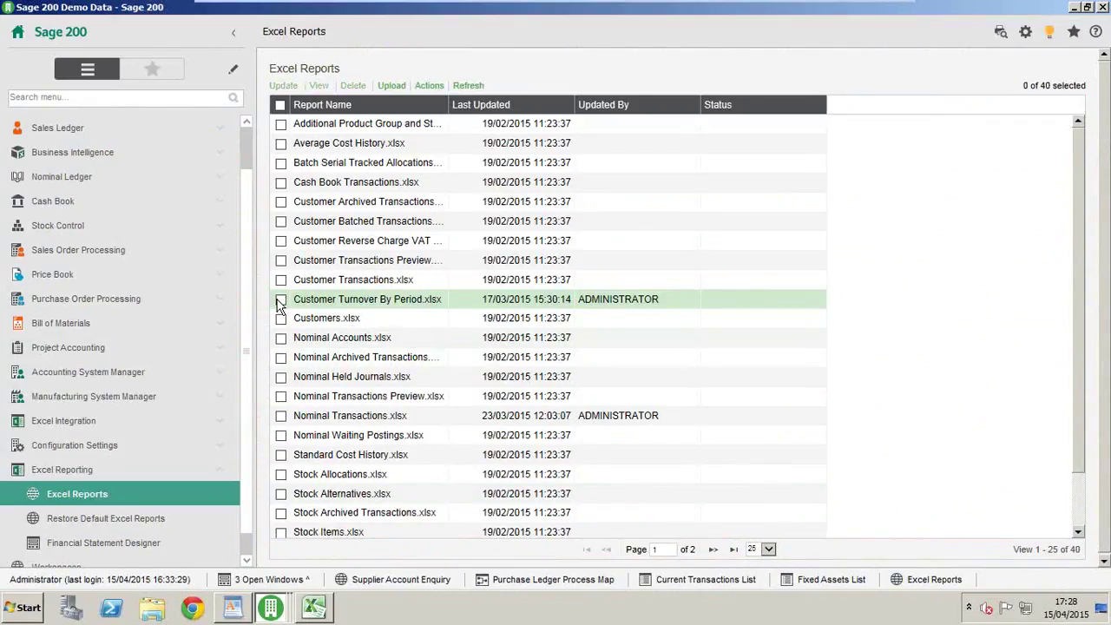
left_click(280, 416)
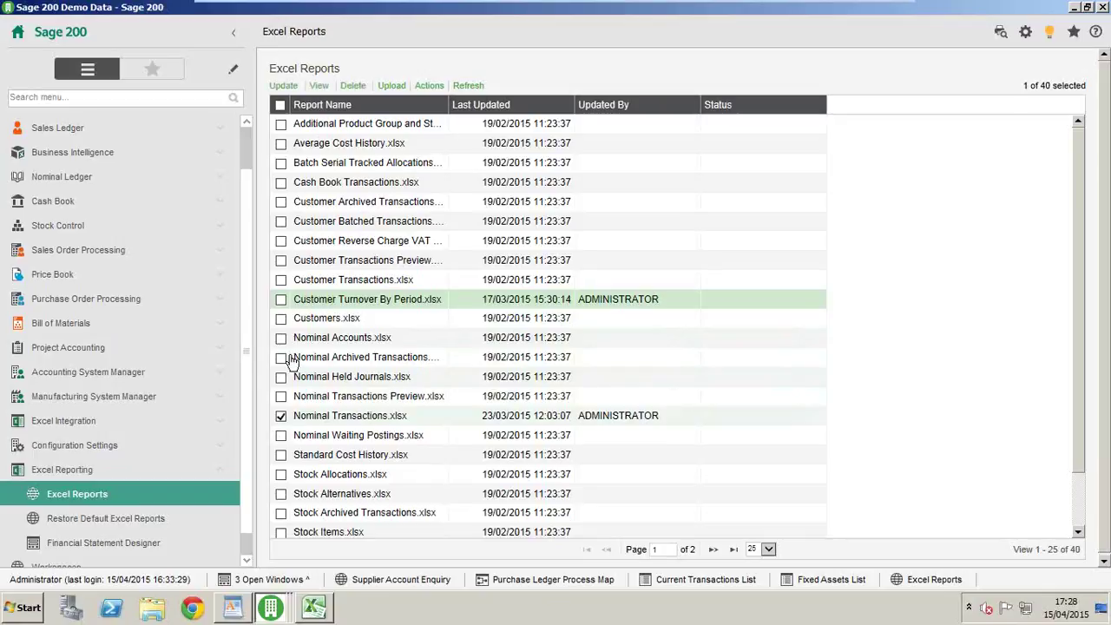
left_click(320, 85)
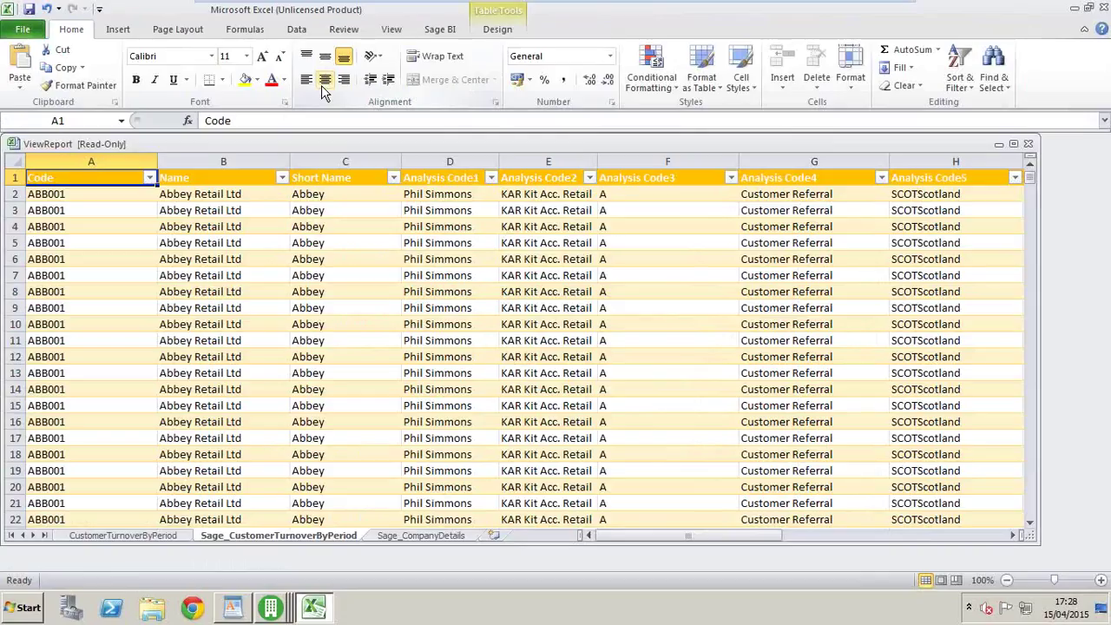
- Close Excel without saving the ViewReport workbook, and open the Nominal Transactions.xlsx report in a maximized Excel window
left_click(1104, 8)
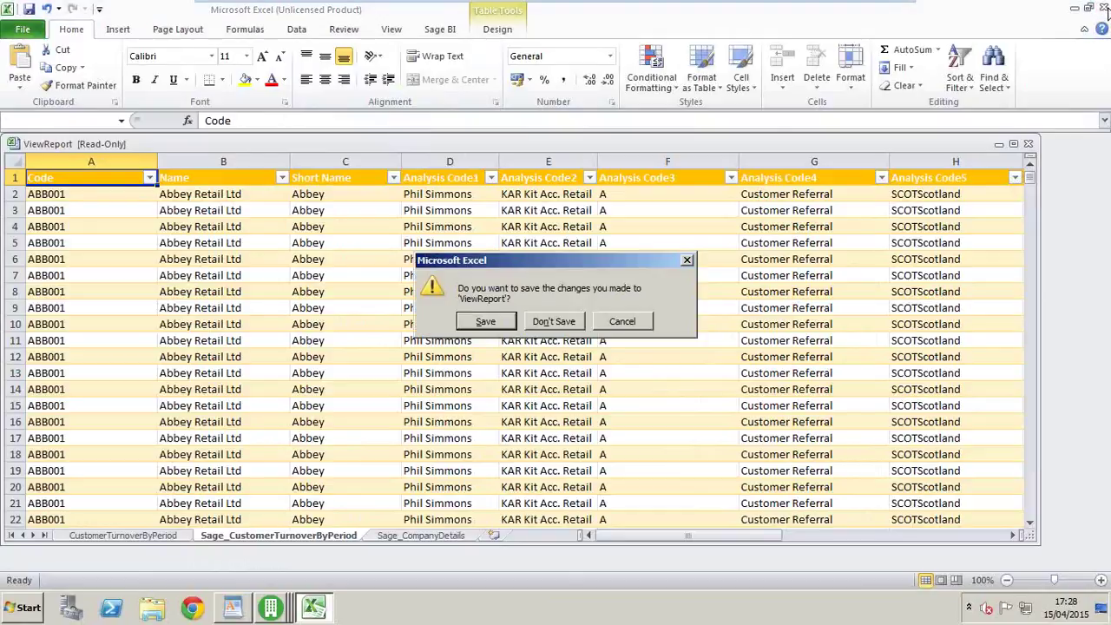
left_click(551, 321)
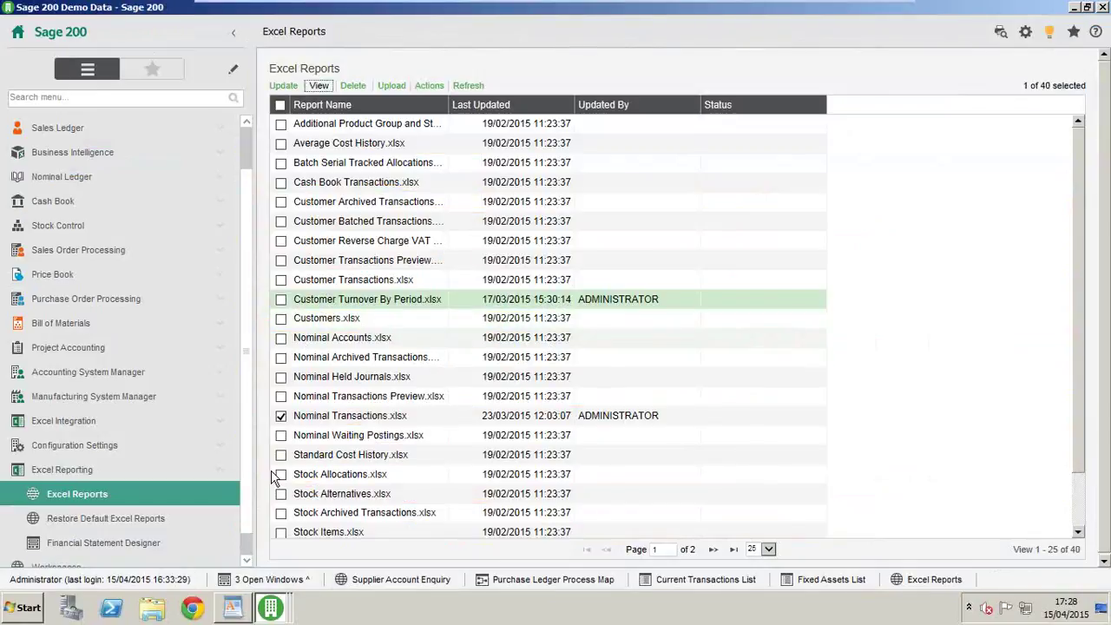
left_click(319, 86)
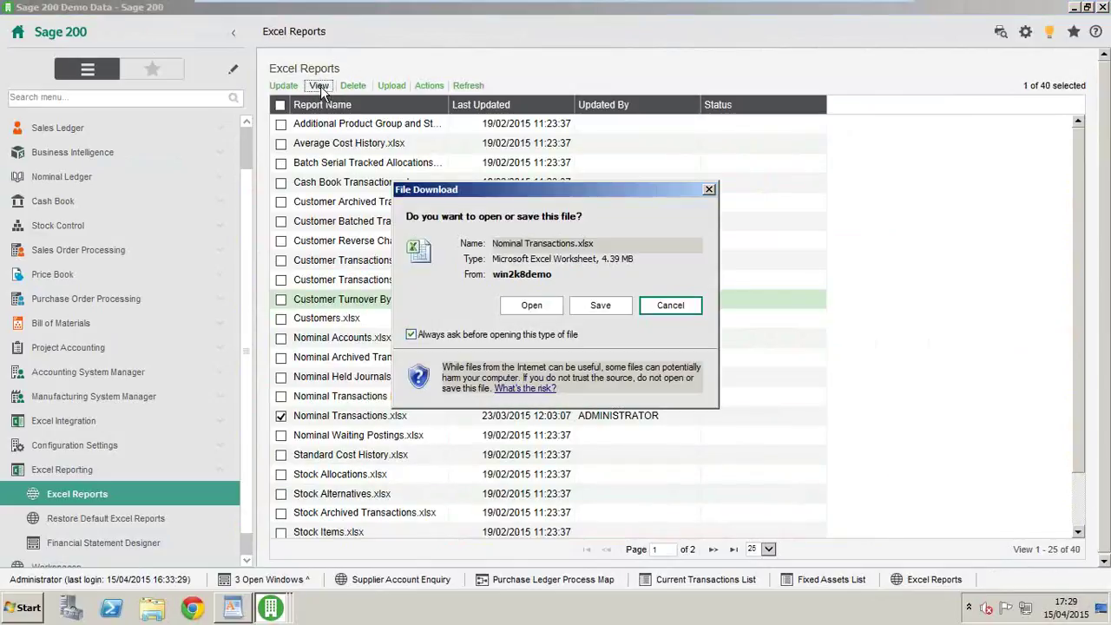
left_click(531, 305)
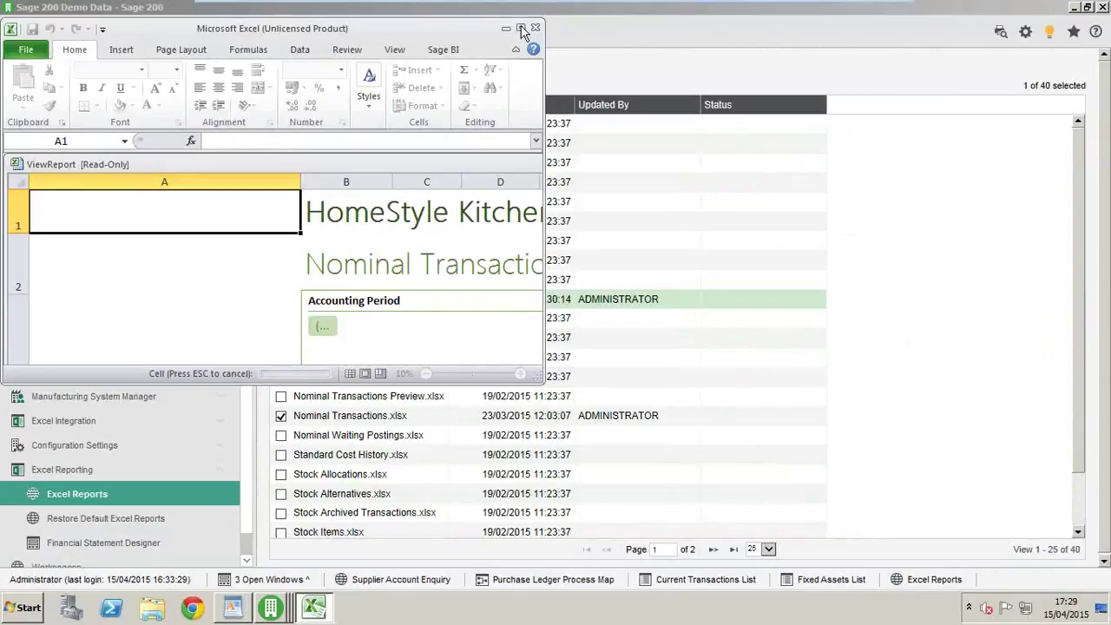
left_click(521, 29)
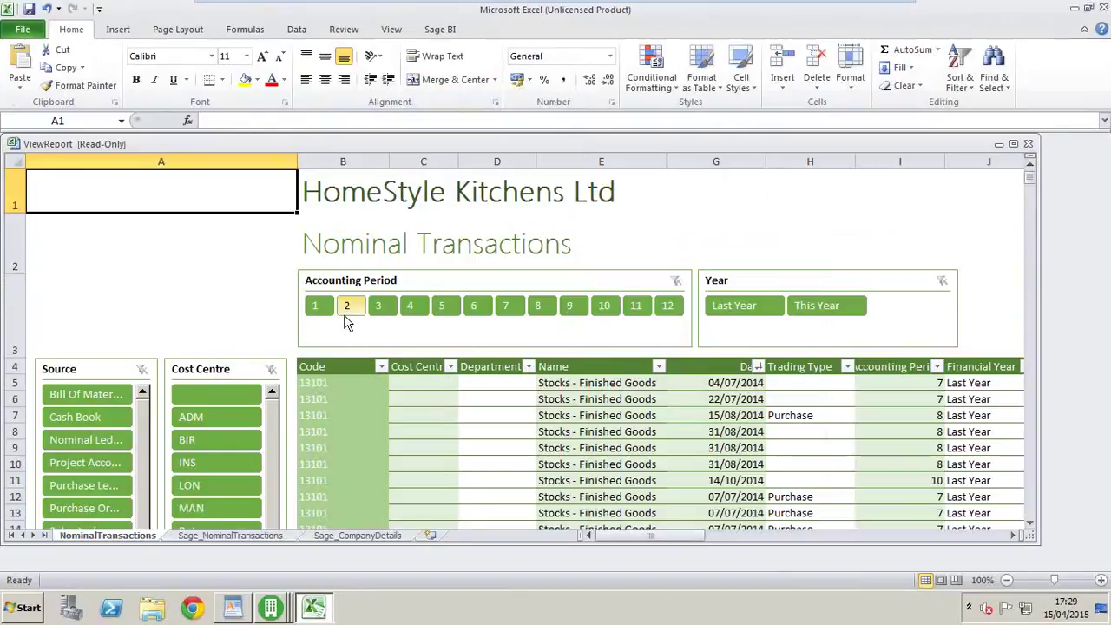
- Filter the Nominal Transactions report to accounting period 4, and close Excel without saving the changes
left_click(378, 308)
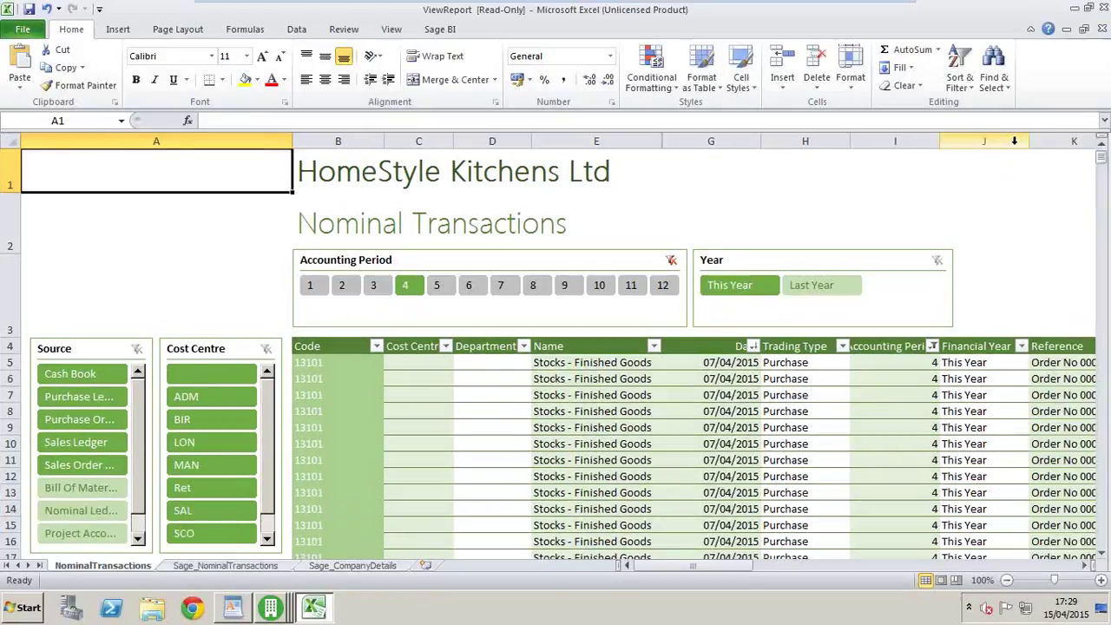
left_click(1012, 145)
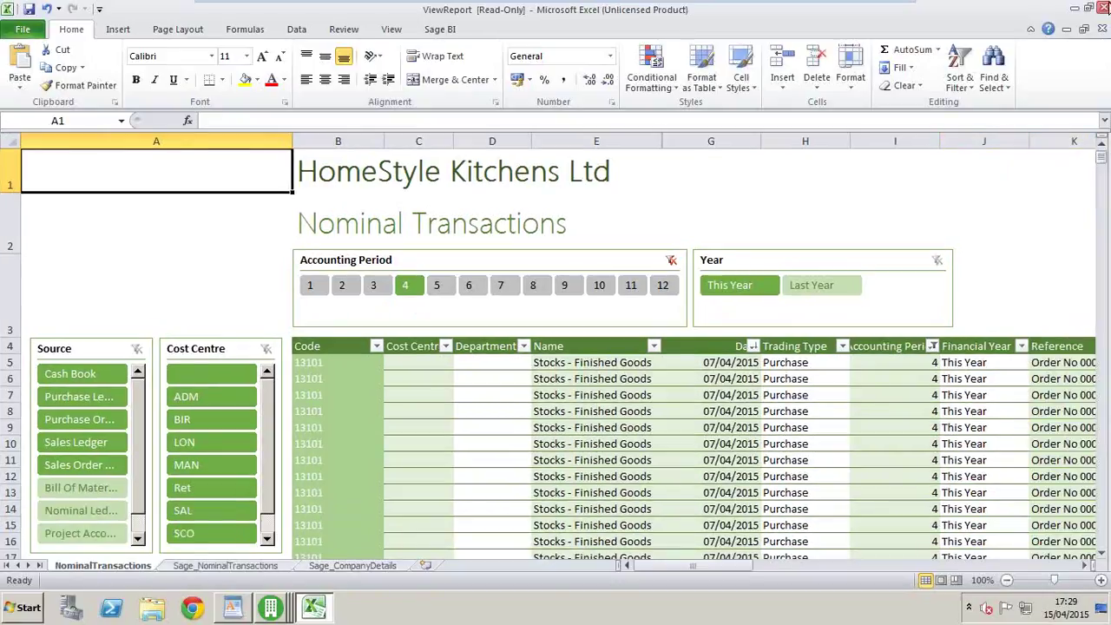
left_click(1103, 9)
left_click(562, 323)
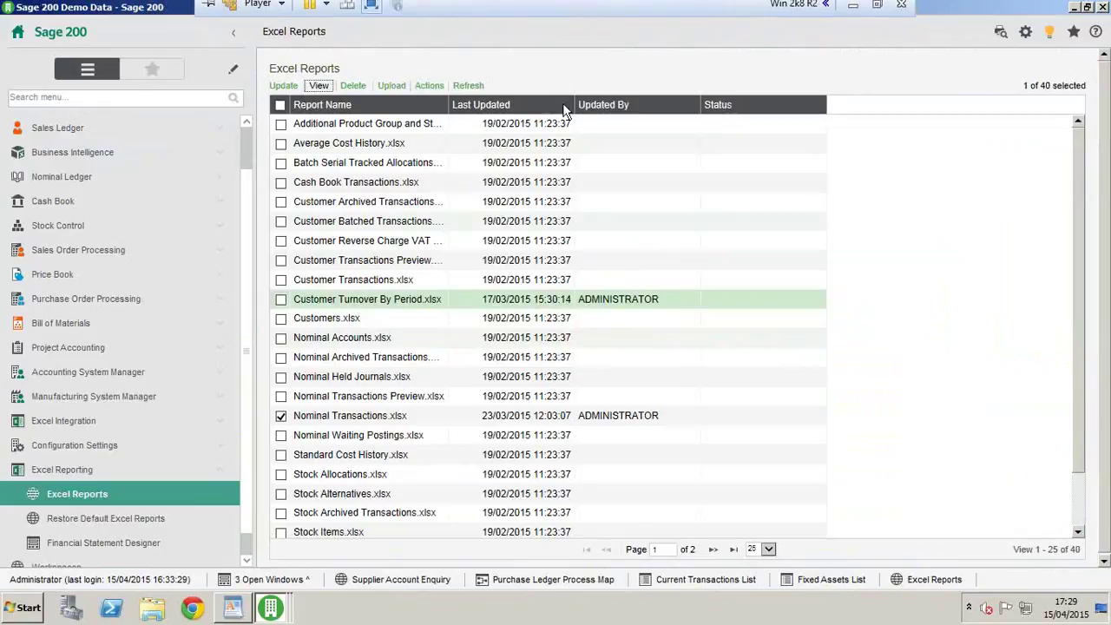
- Open the P and L layout for editing in the Financial Statement Designer and select the UK Sales category
left_click(150, 544)
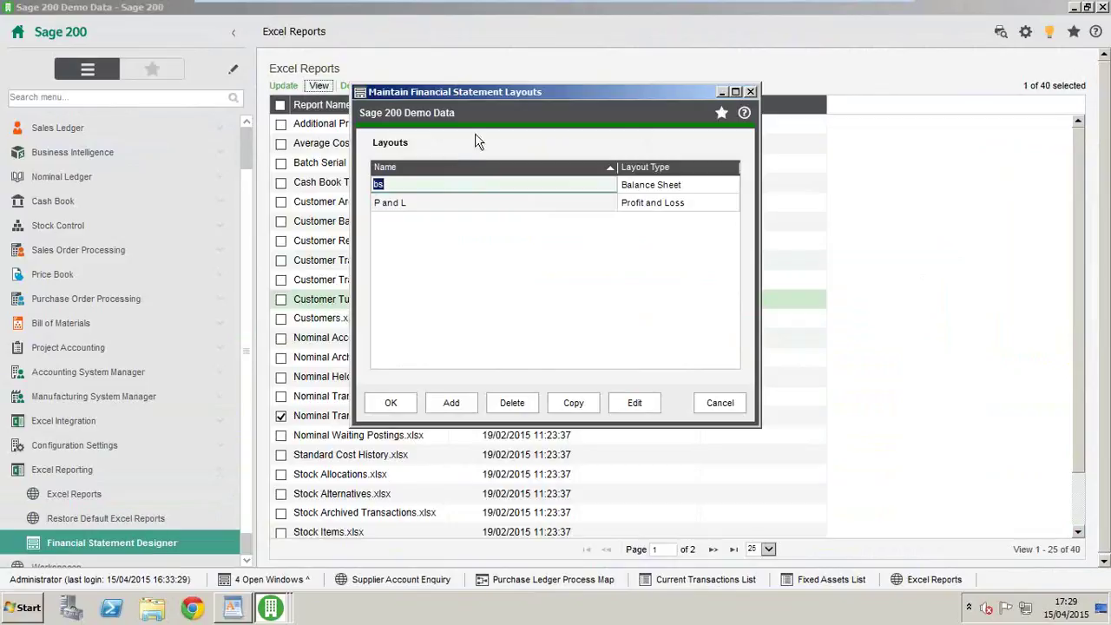
left_click(427, 201)
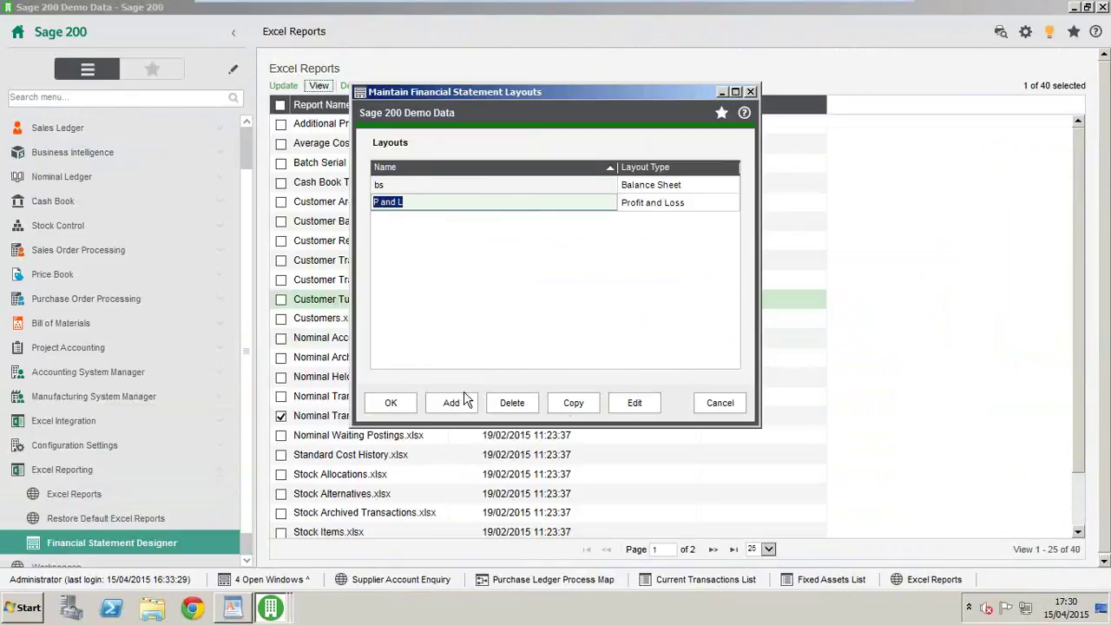
left_click(634, 403)
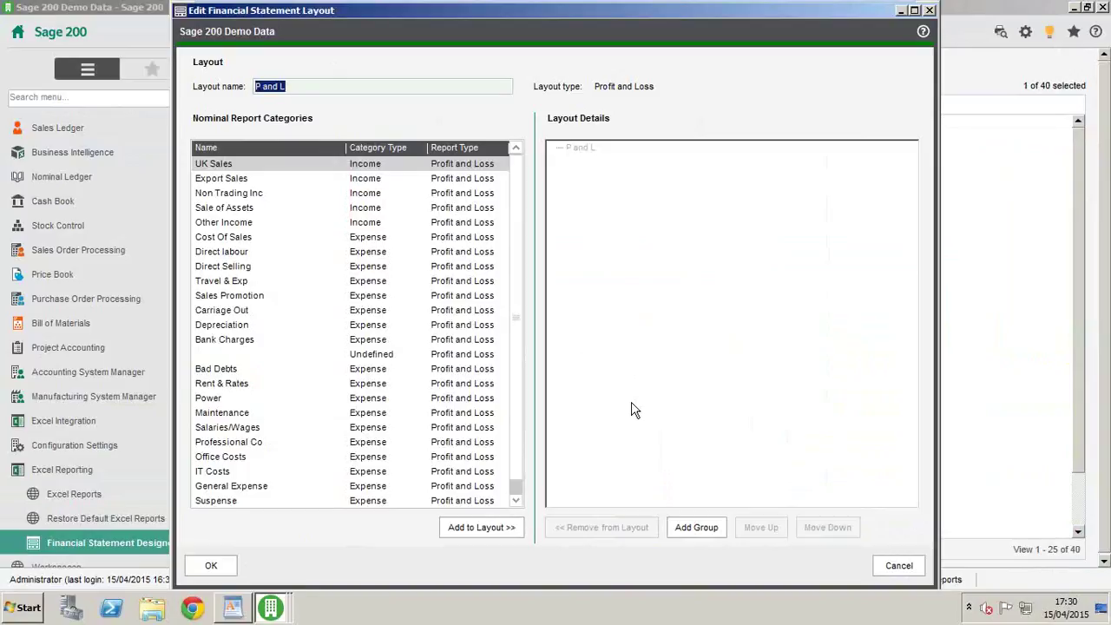
left_click(370, 170)
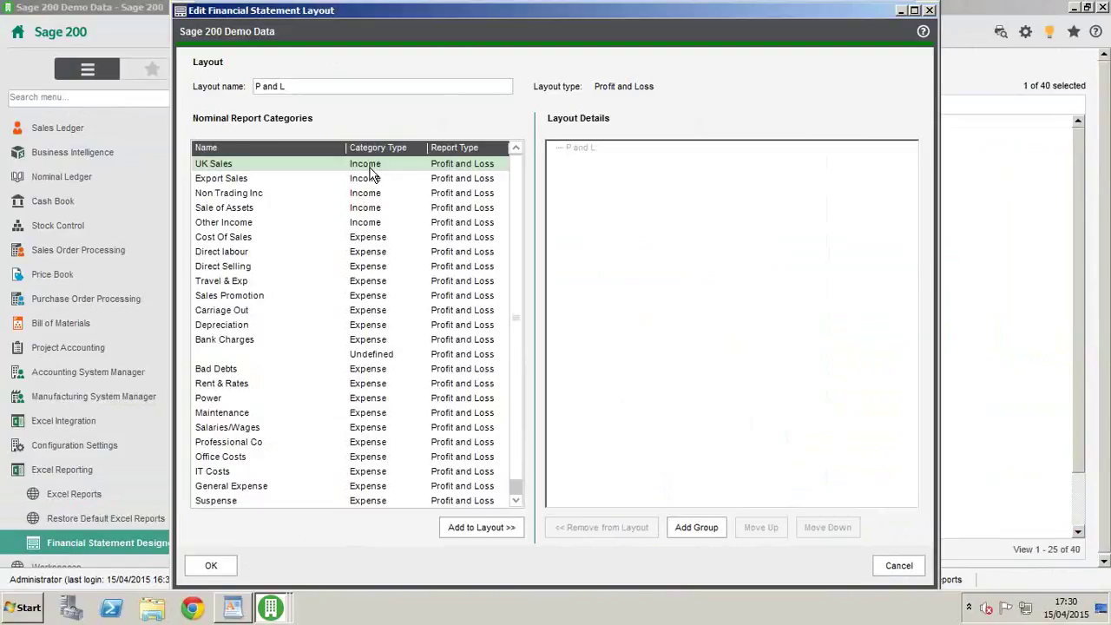
- Add two groups to the P and L layout, rename the first one Sales, and select it
double_click(705, 526)
left_click(599, 180)
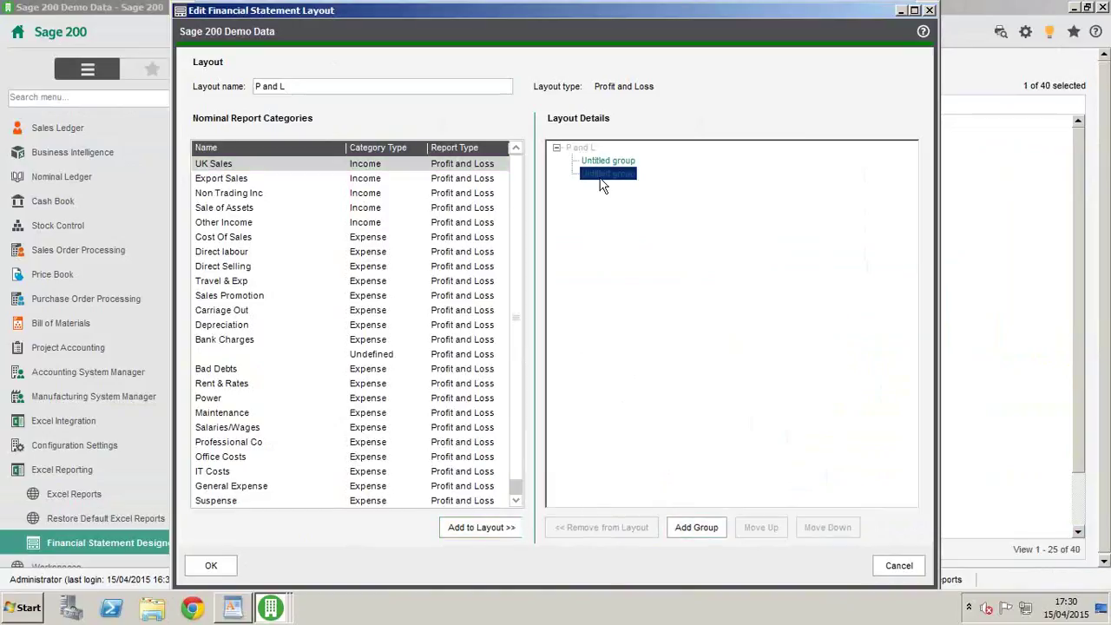
left_click(623, 163)
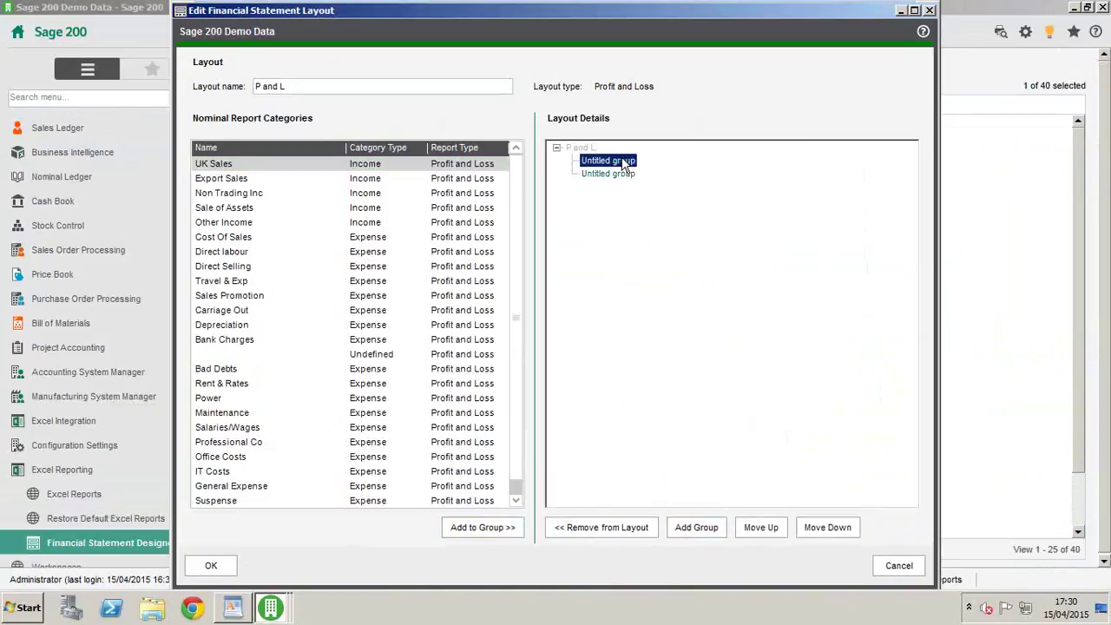
right_click(624, 162)
left_click(642, 205)
type("Sales")
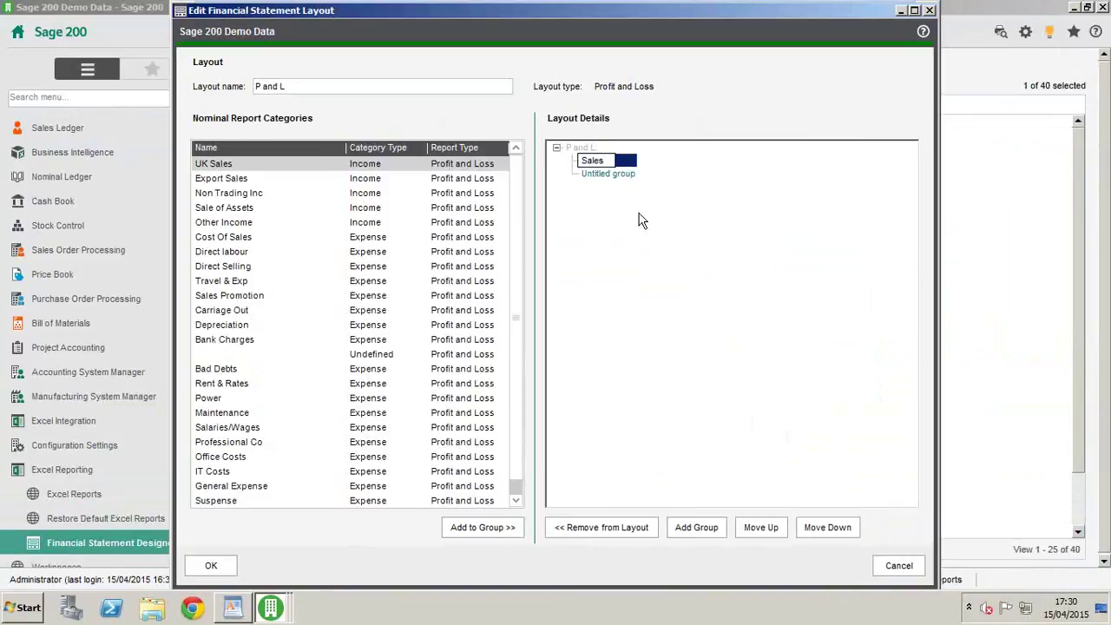
left_click(603, 174)
left_click(595, 160)
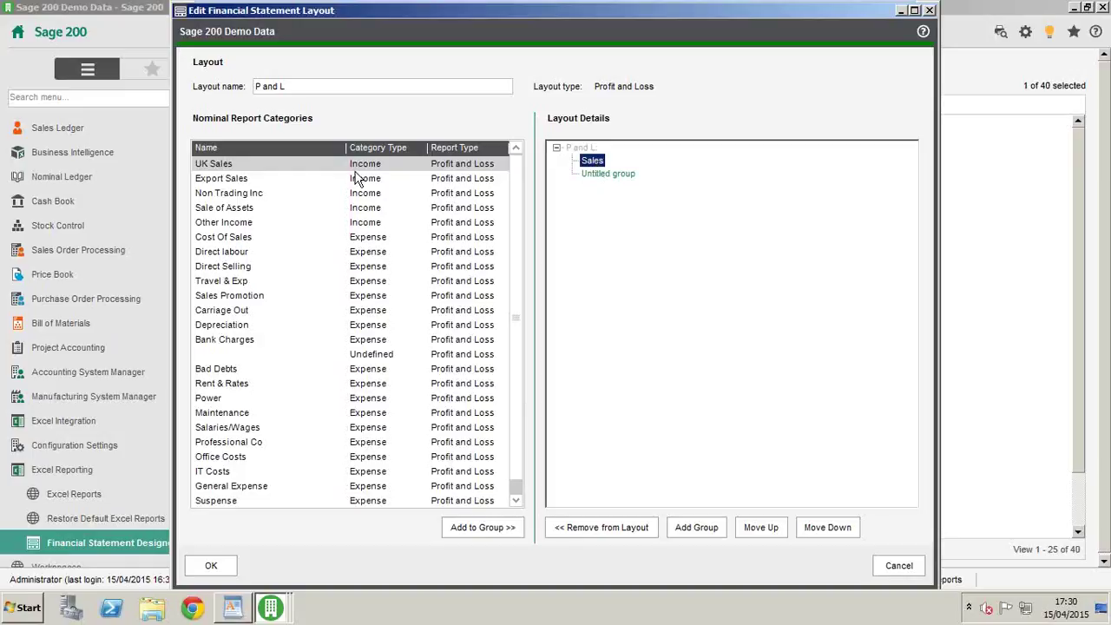
- Add the UK Sales, Export Sales, Non Trading Inc, Sale of Assets and Other Income categories to the Sales group
left_click(482, 526)
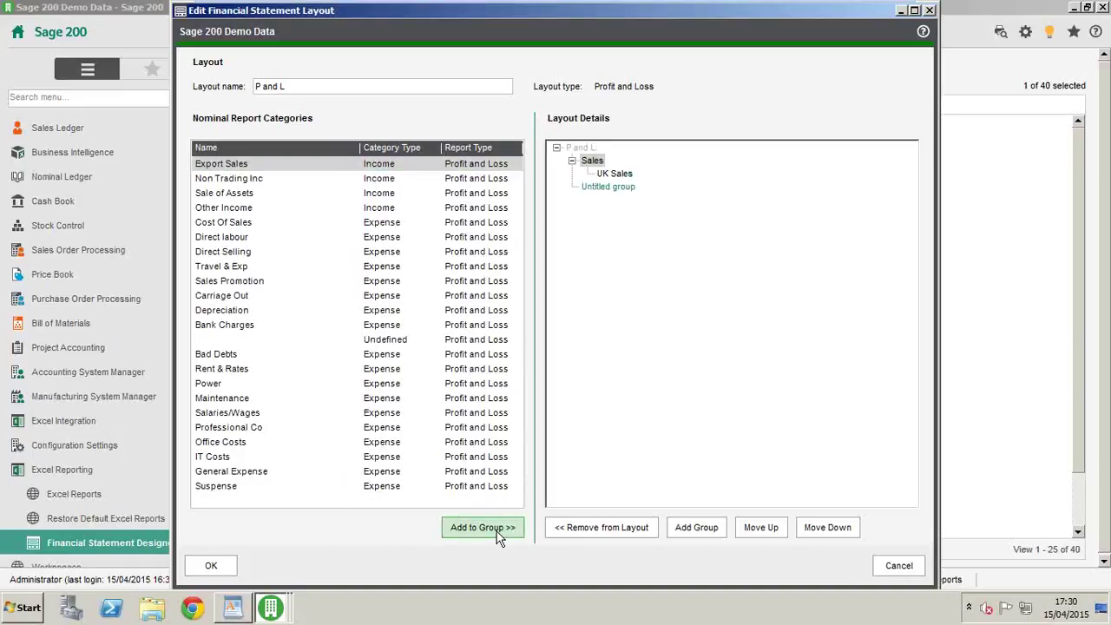
left_click(372, 165)
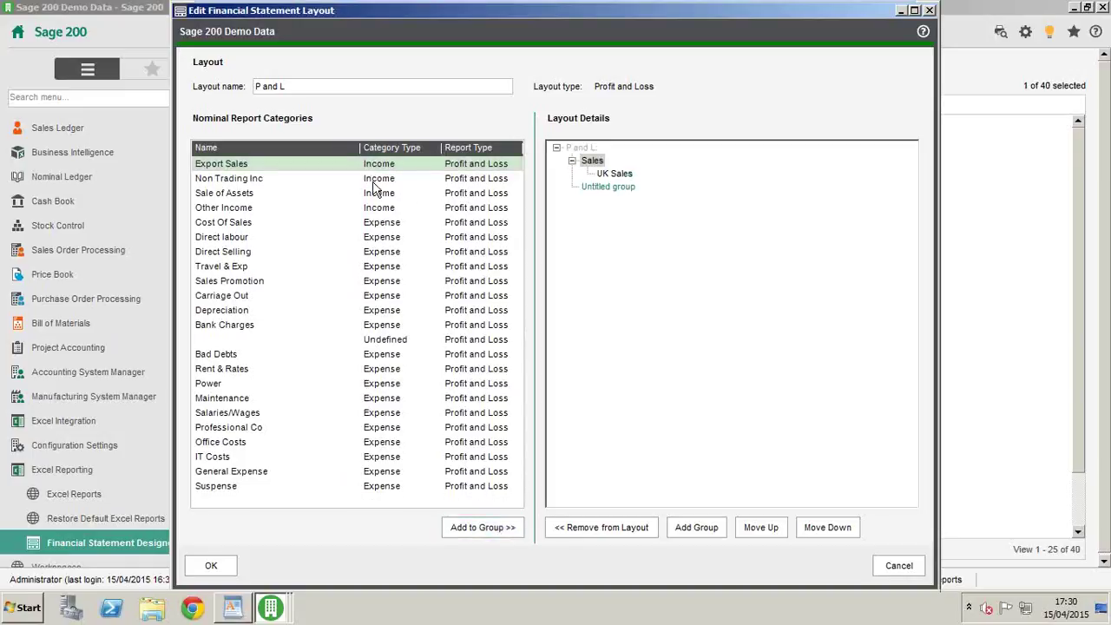
left_click(482, 527)
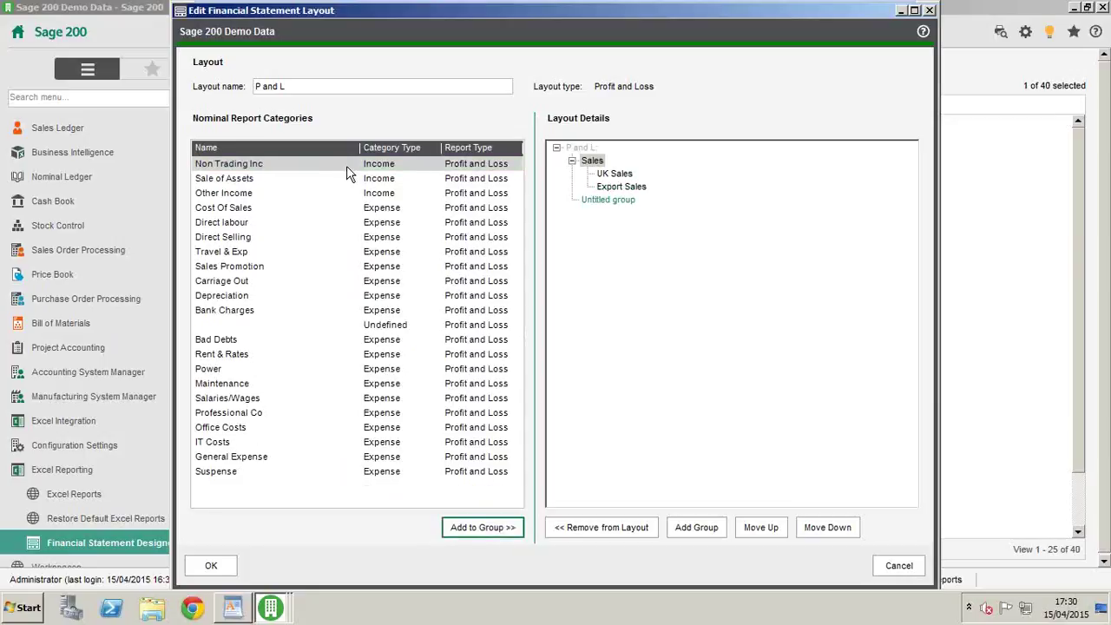
left_click(479, 528)
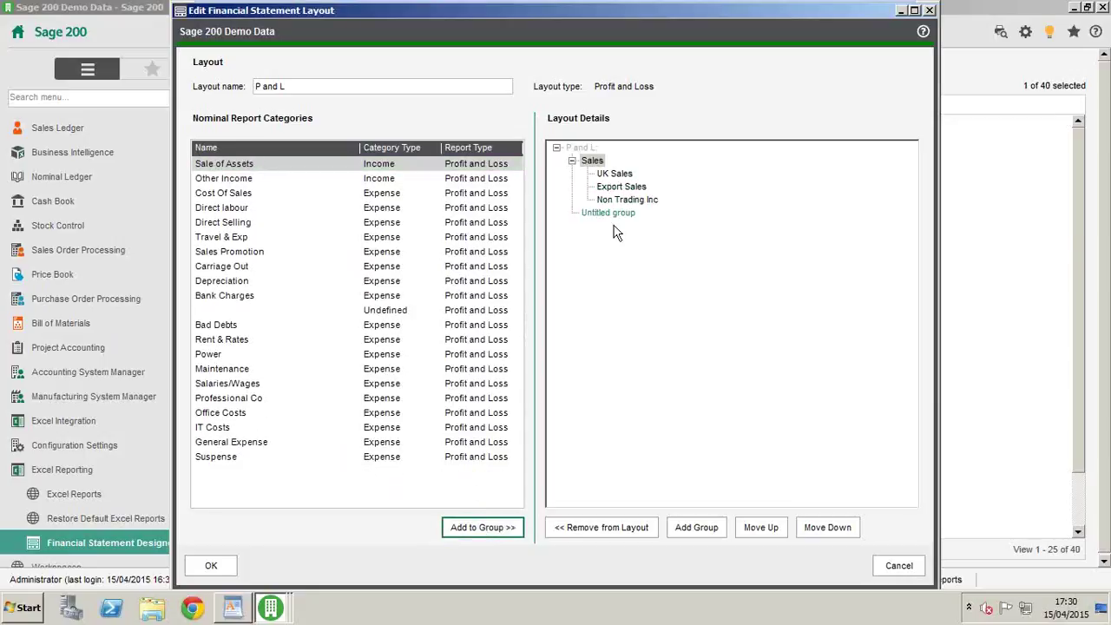
left_click(414, 165)
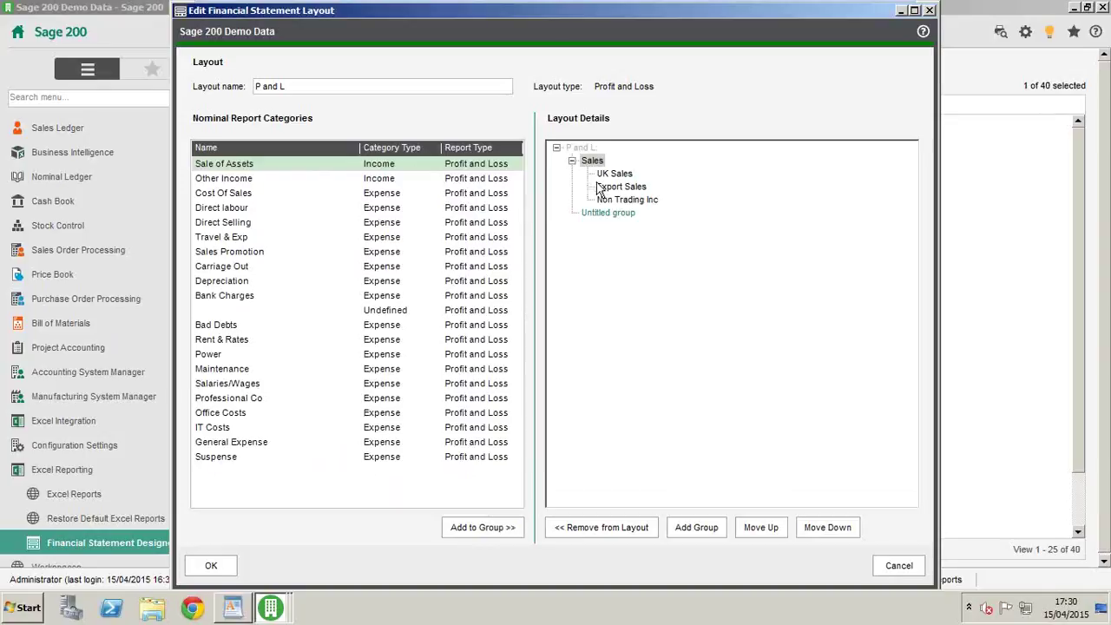
left_click(507, 528)
left_click(401, 164)
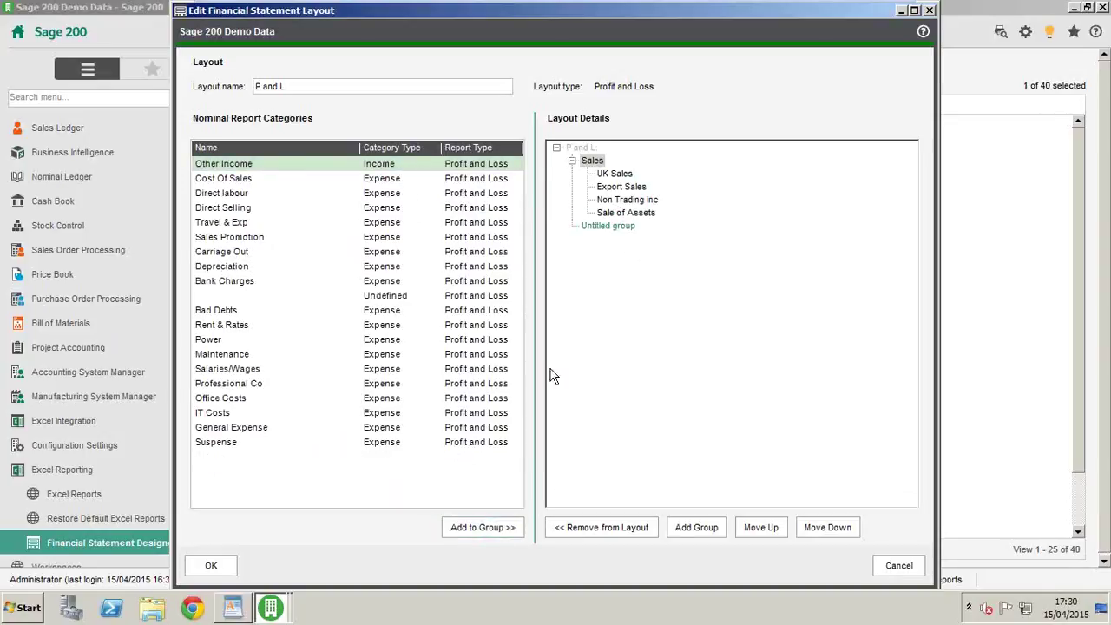
left_click(494, 526)
- Rename the remaining untitled group below Sales as Cost of Sales
left_click(606, 240)
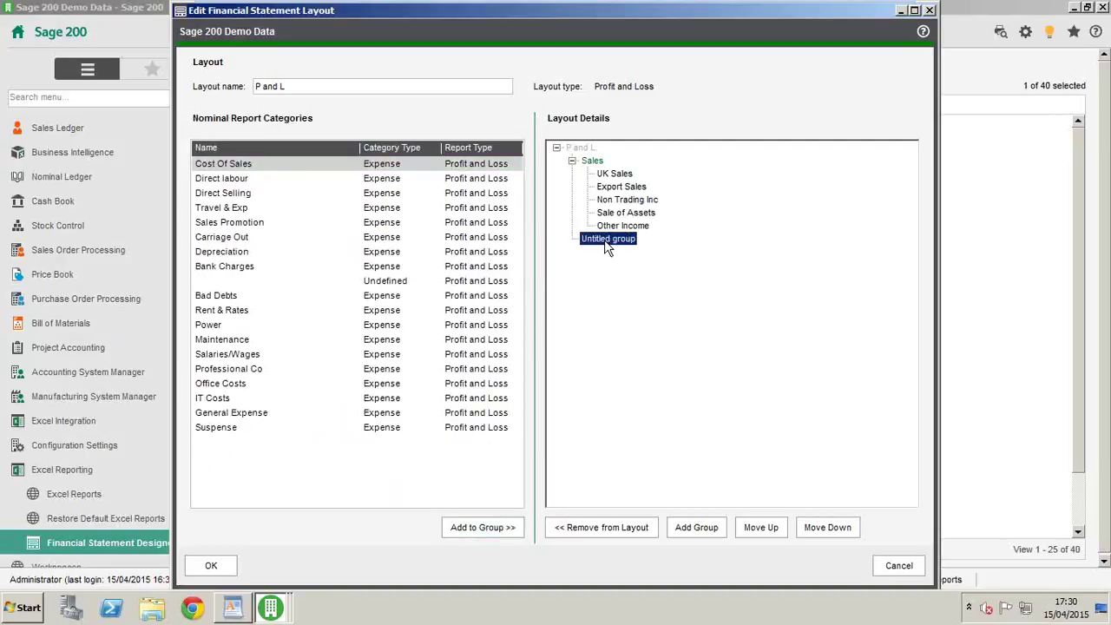
right_click(606, 241)
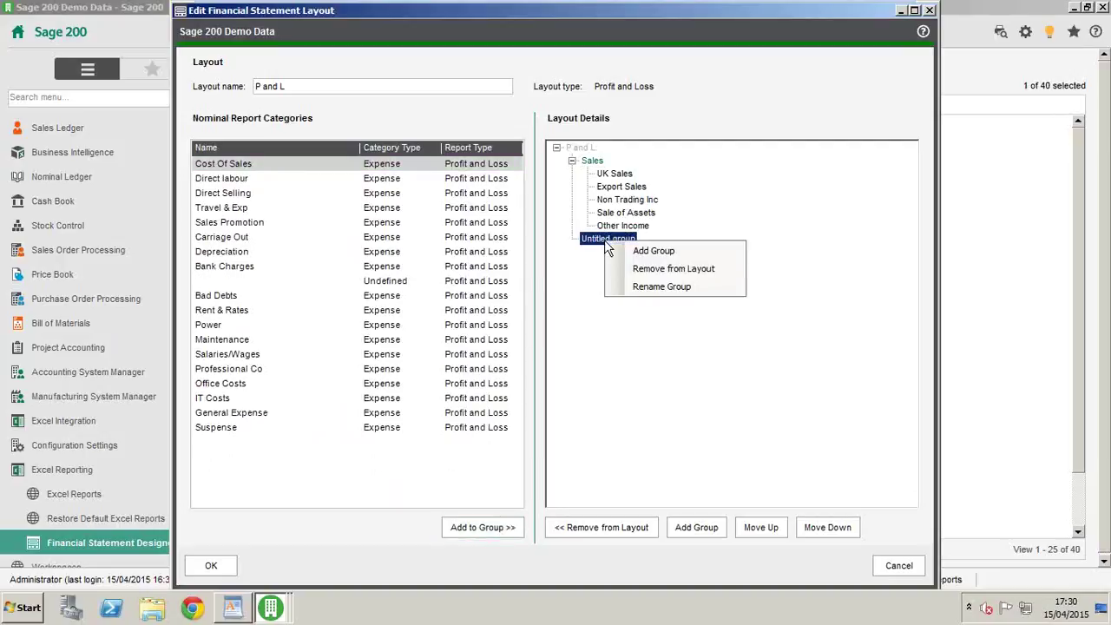
left_click(644, 286)
type("Cost of")
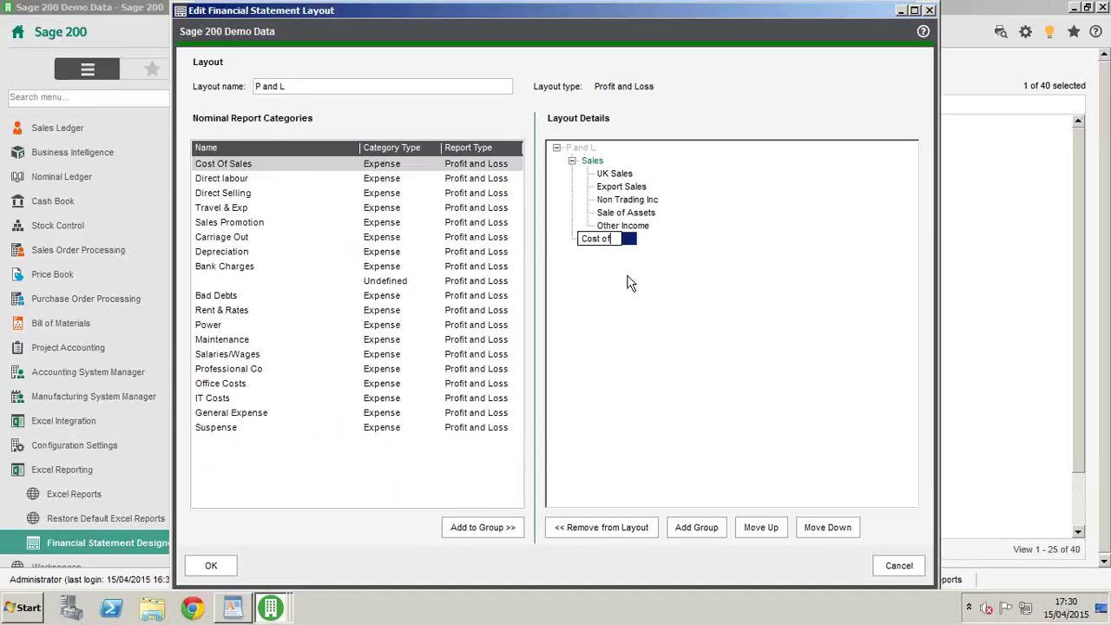
type(" Sales")
- Add Cost Of Sales, Direct labour, Direct Selling and Travel & Exp to the Cost of Sales group, accept the layout and leave the designer
left_click(419, 166)
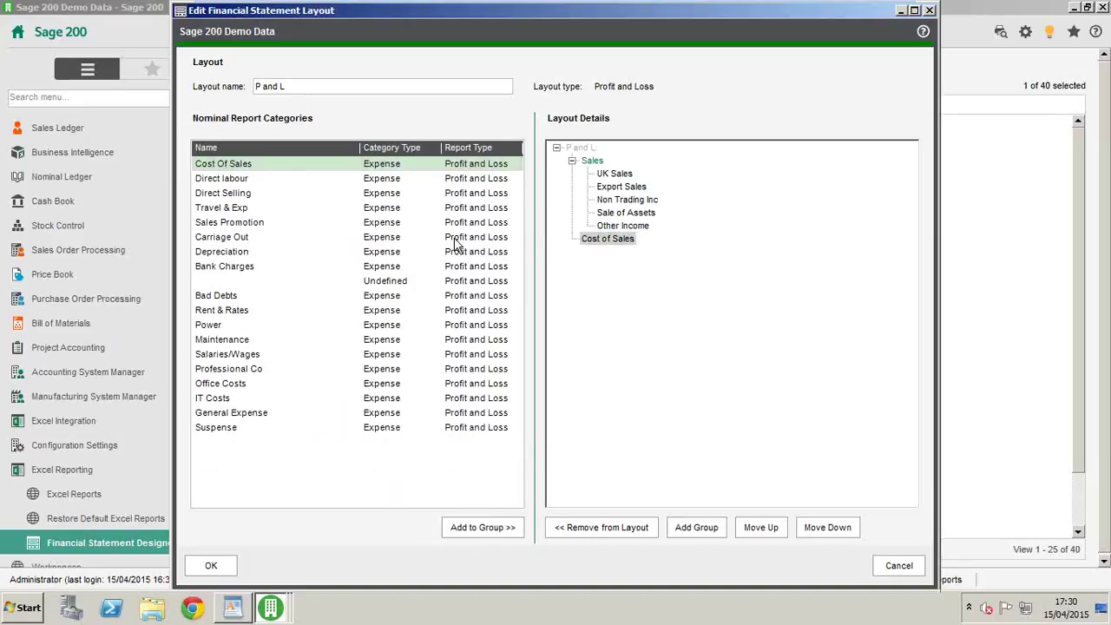
left_click(487, 529)
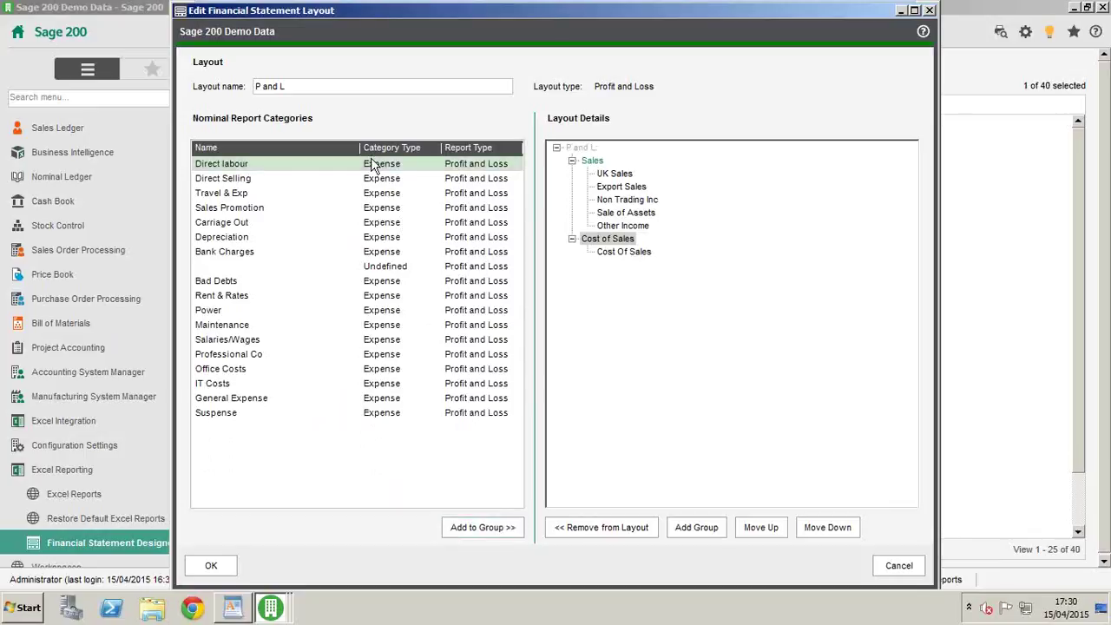
left_click(486, 531)
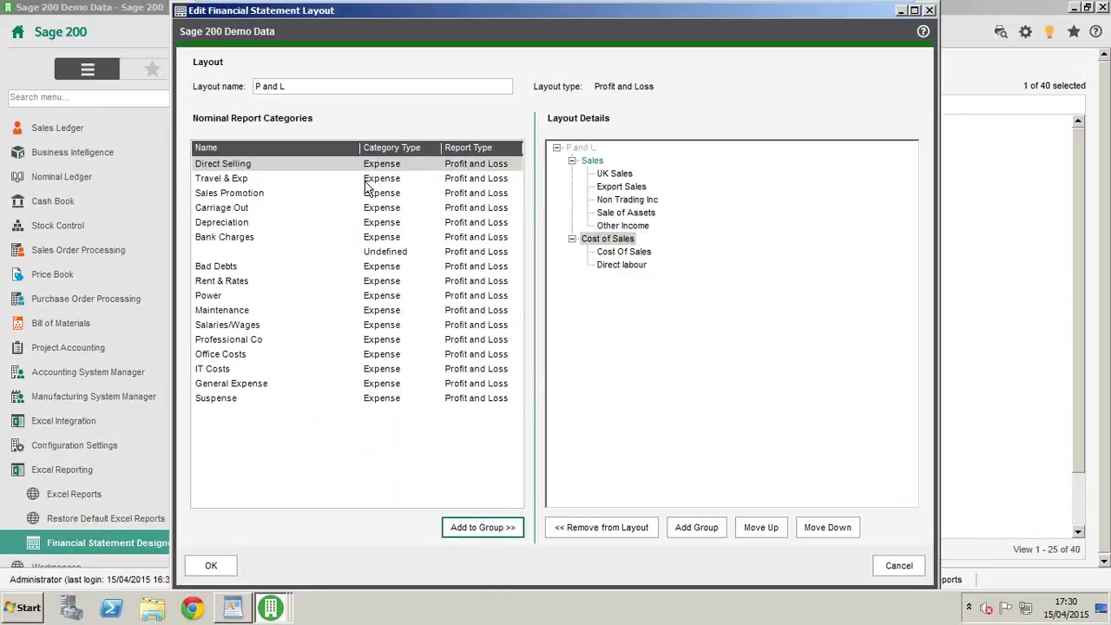
left_click(478, 529)
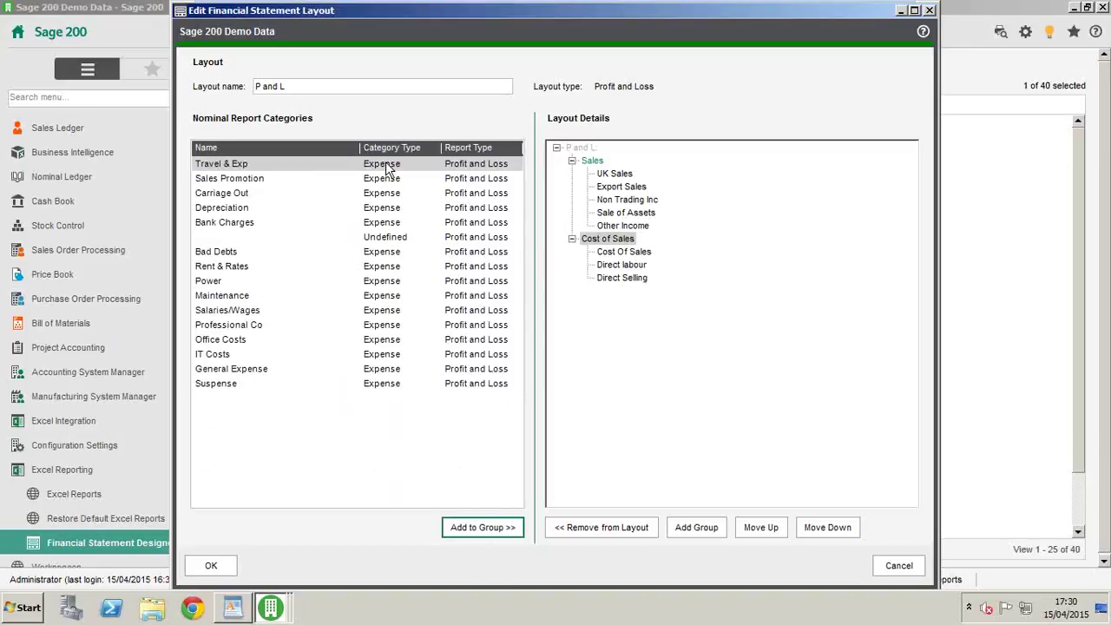
left_click(502, 532)
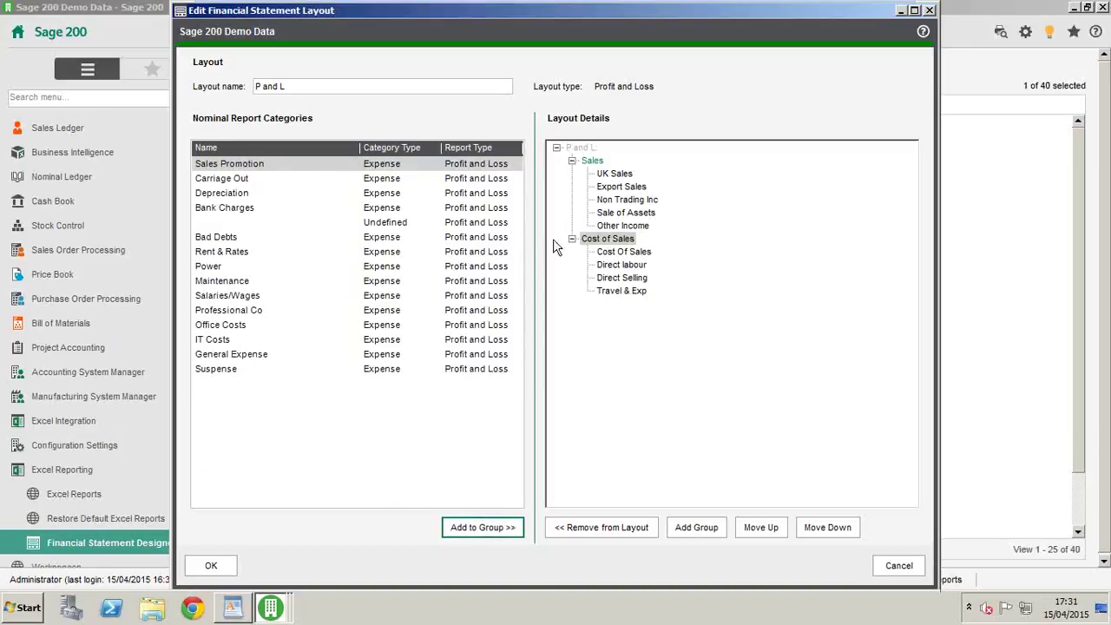
left_click(213, 564)
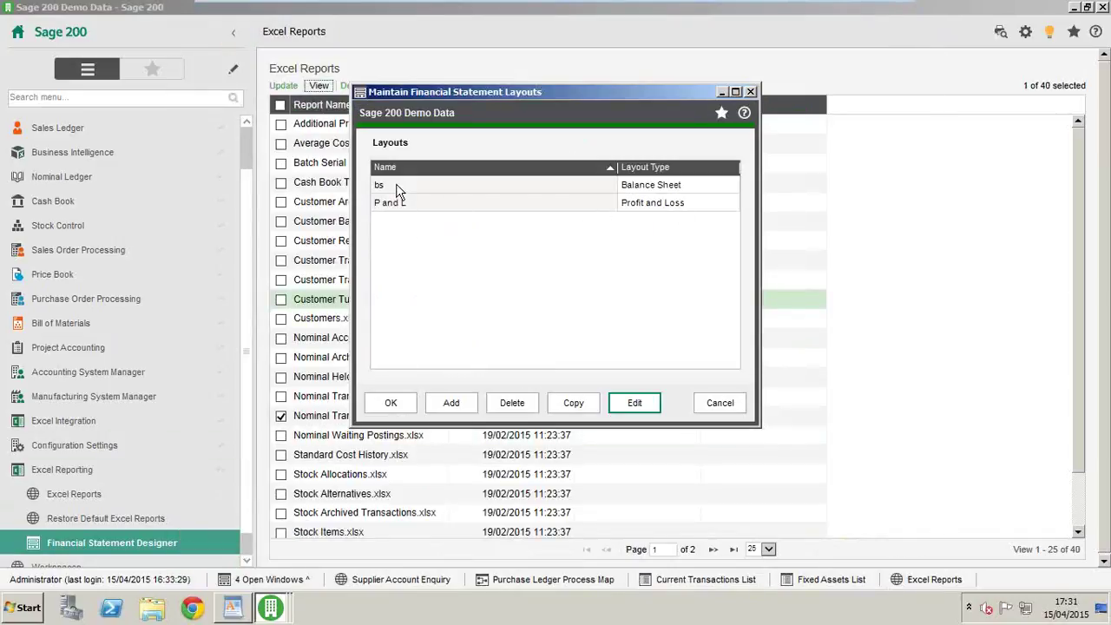
left_click(729, 404)
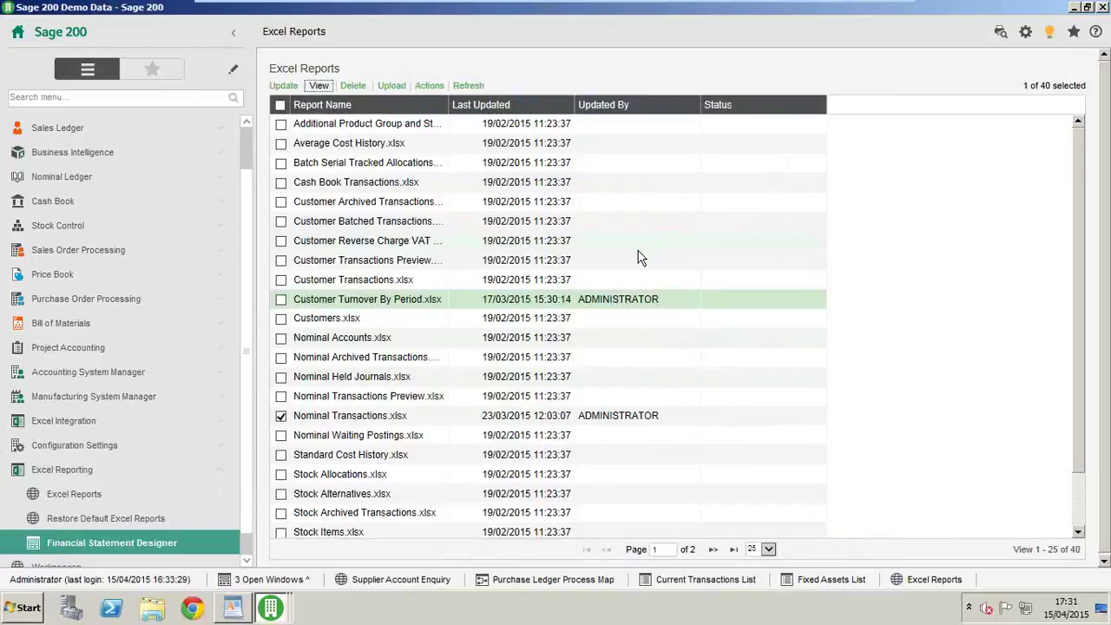
- Close all remaining open supplier windows and exit Sage 200
left_click(1103, 6)
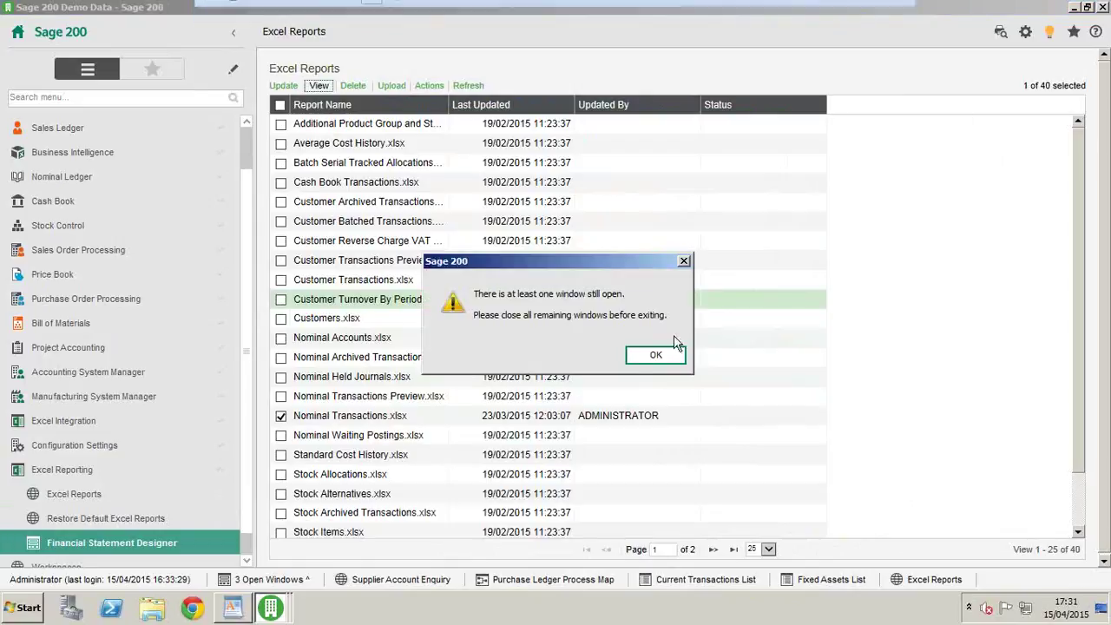
left_click(655, 354)
left_click(308, 579)
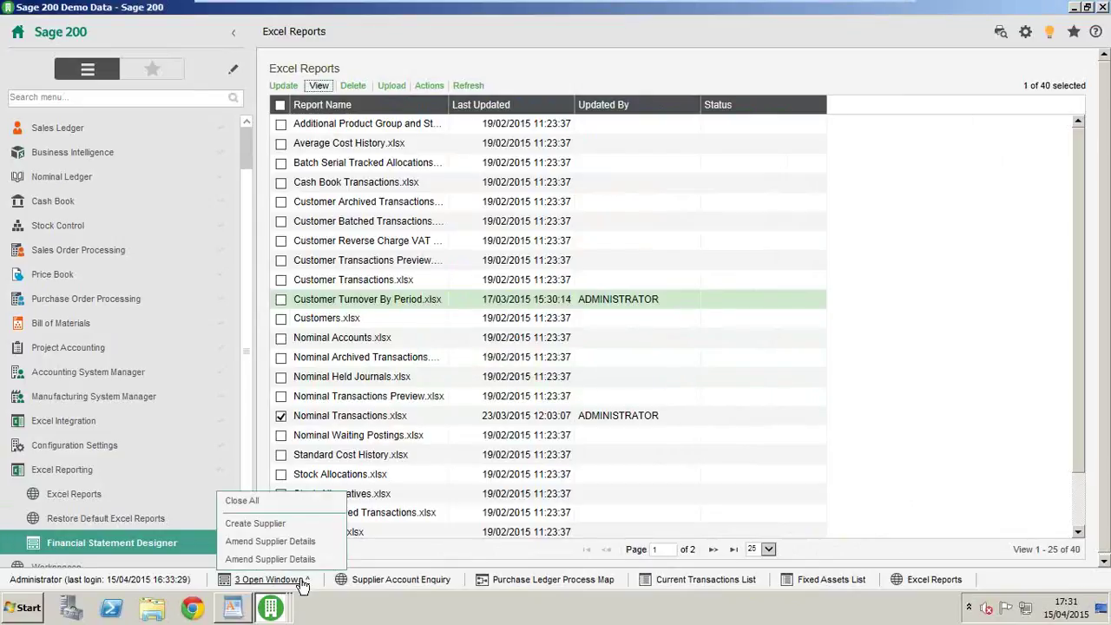
left_click(251, 502)
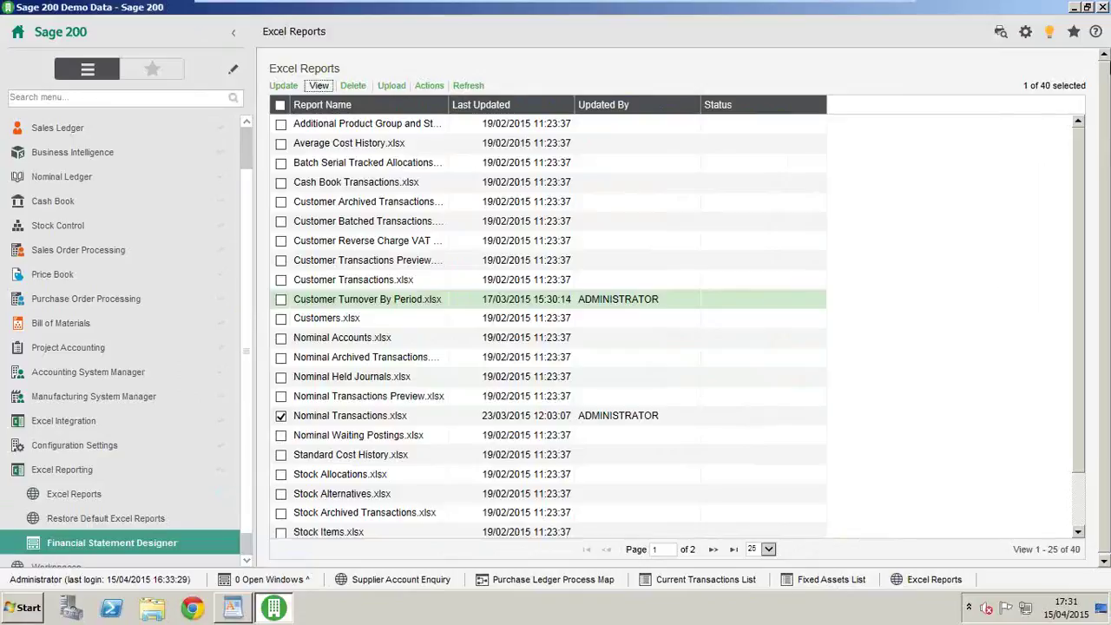
key("alt+F4")
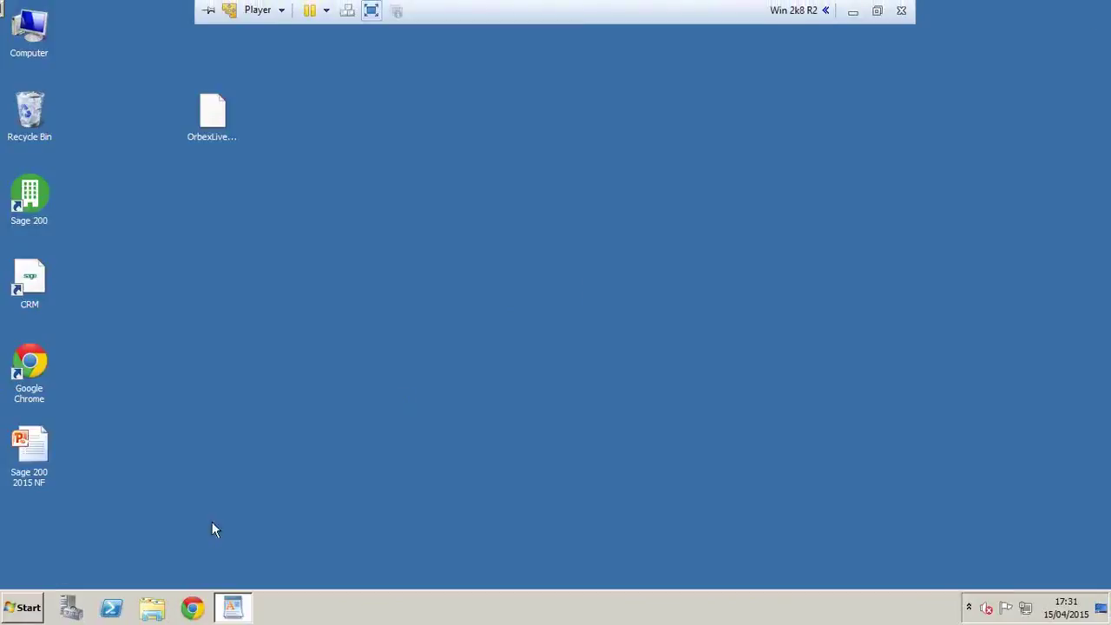
- Switch to the WordPad document to show the contact details, and minimize the virtual machine window
left_click(233, 608)
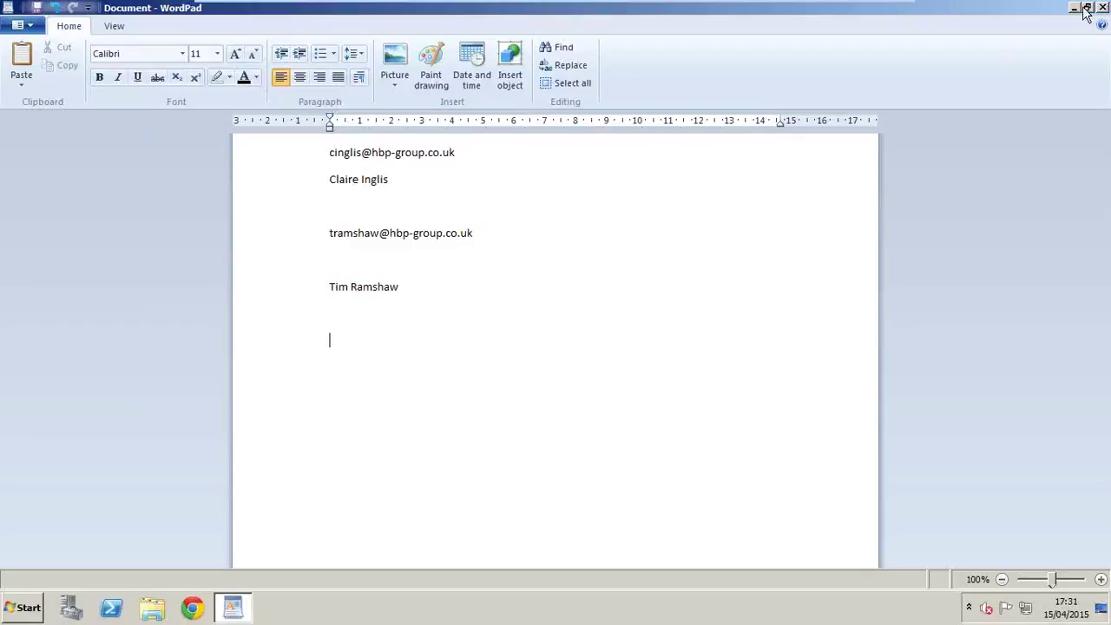
left_click(856, 8)
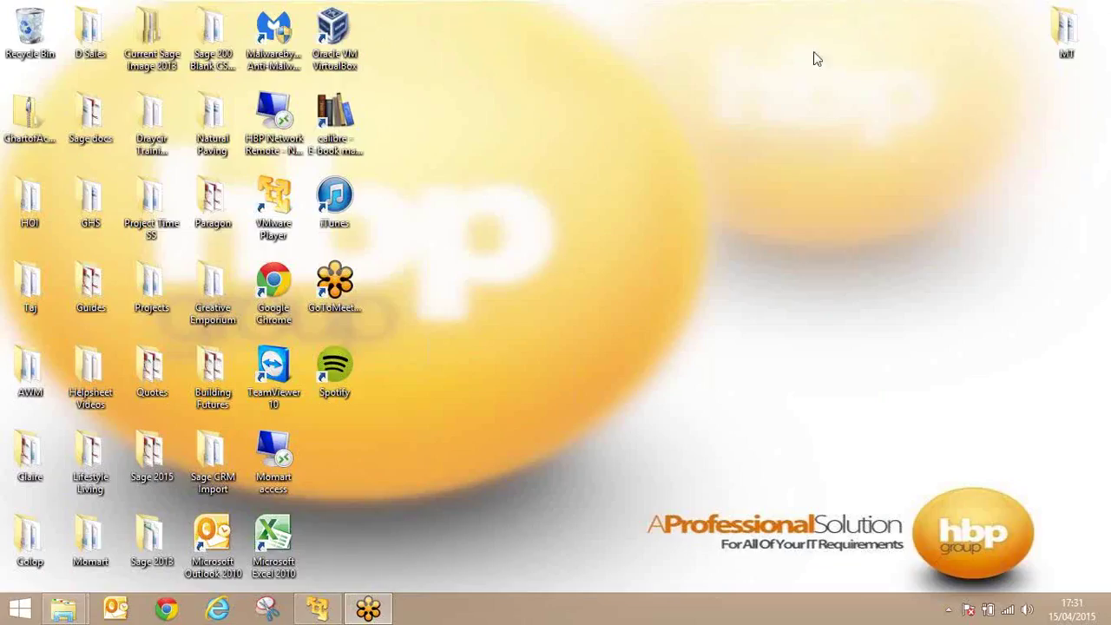